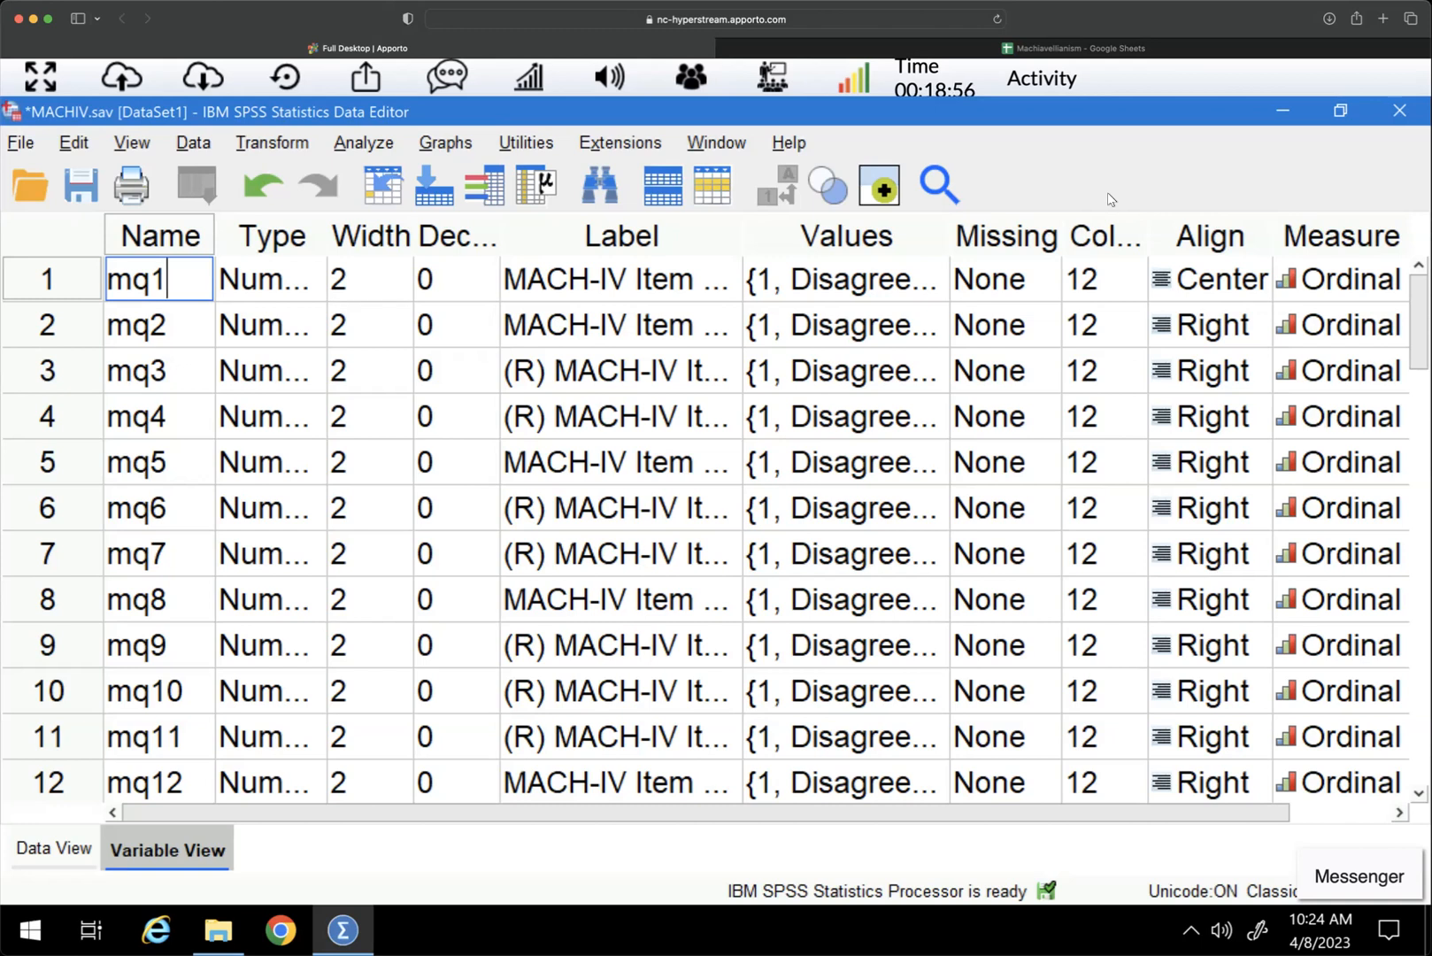
Step: Look through the MACH-IV item variables and their labels in the variable list
click(49, 280)
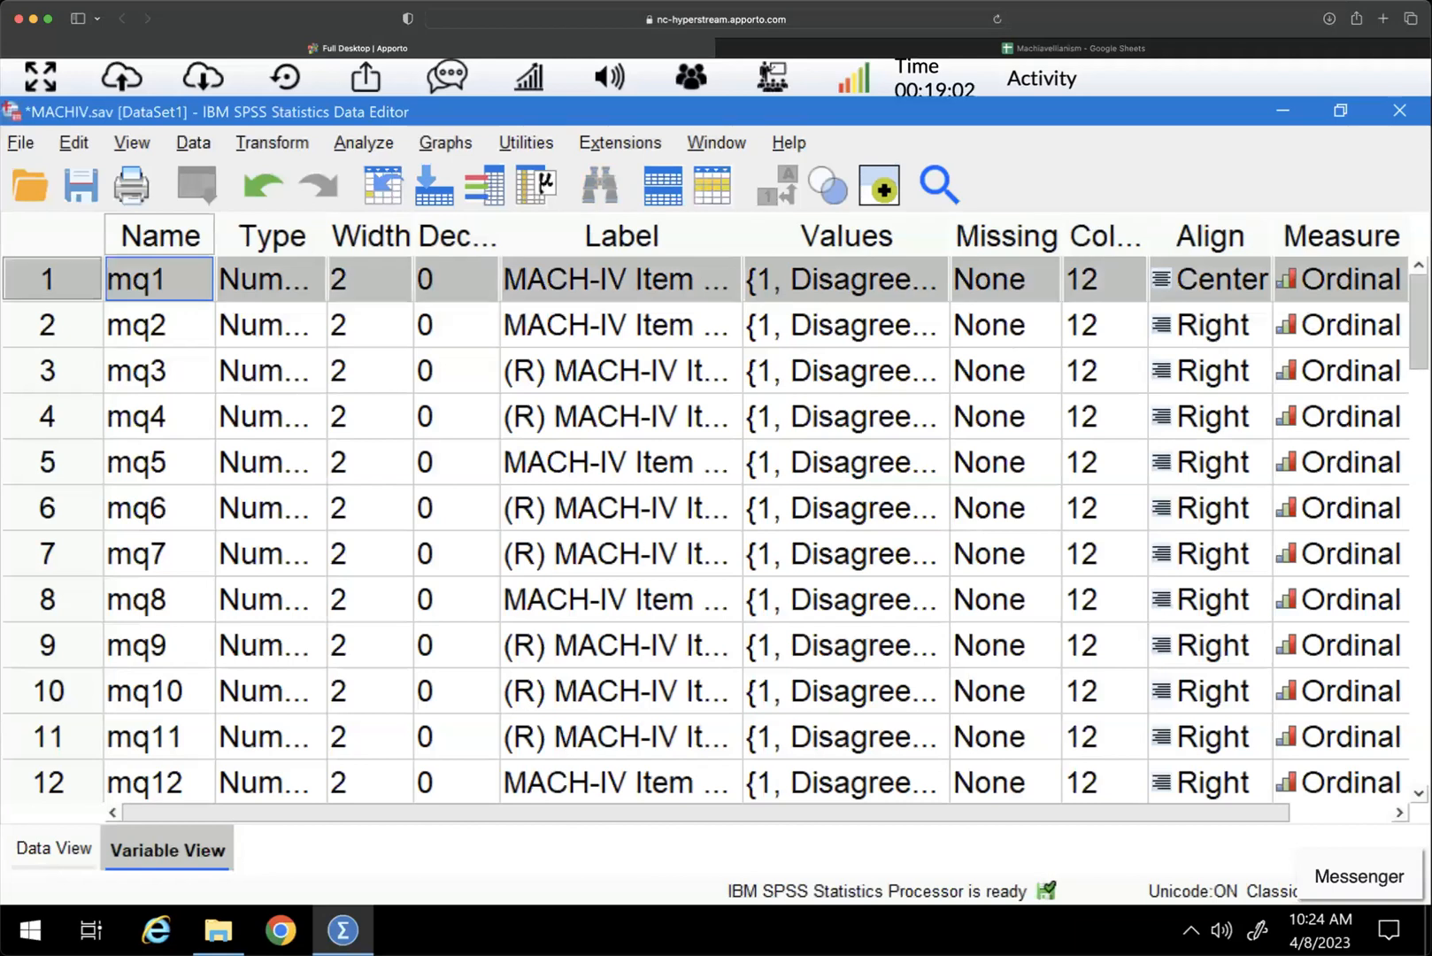
scroll(716, 528, down, 5)
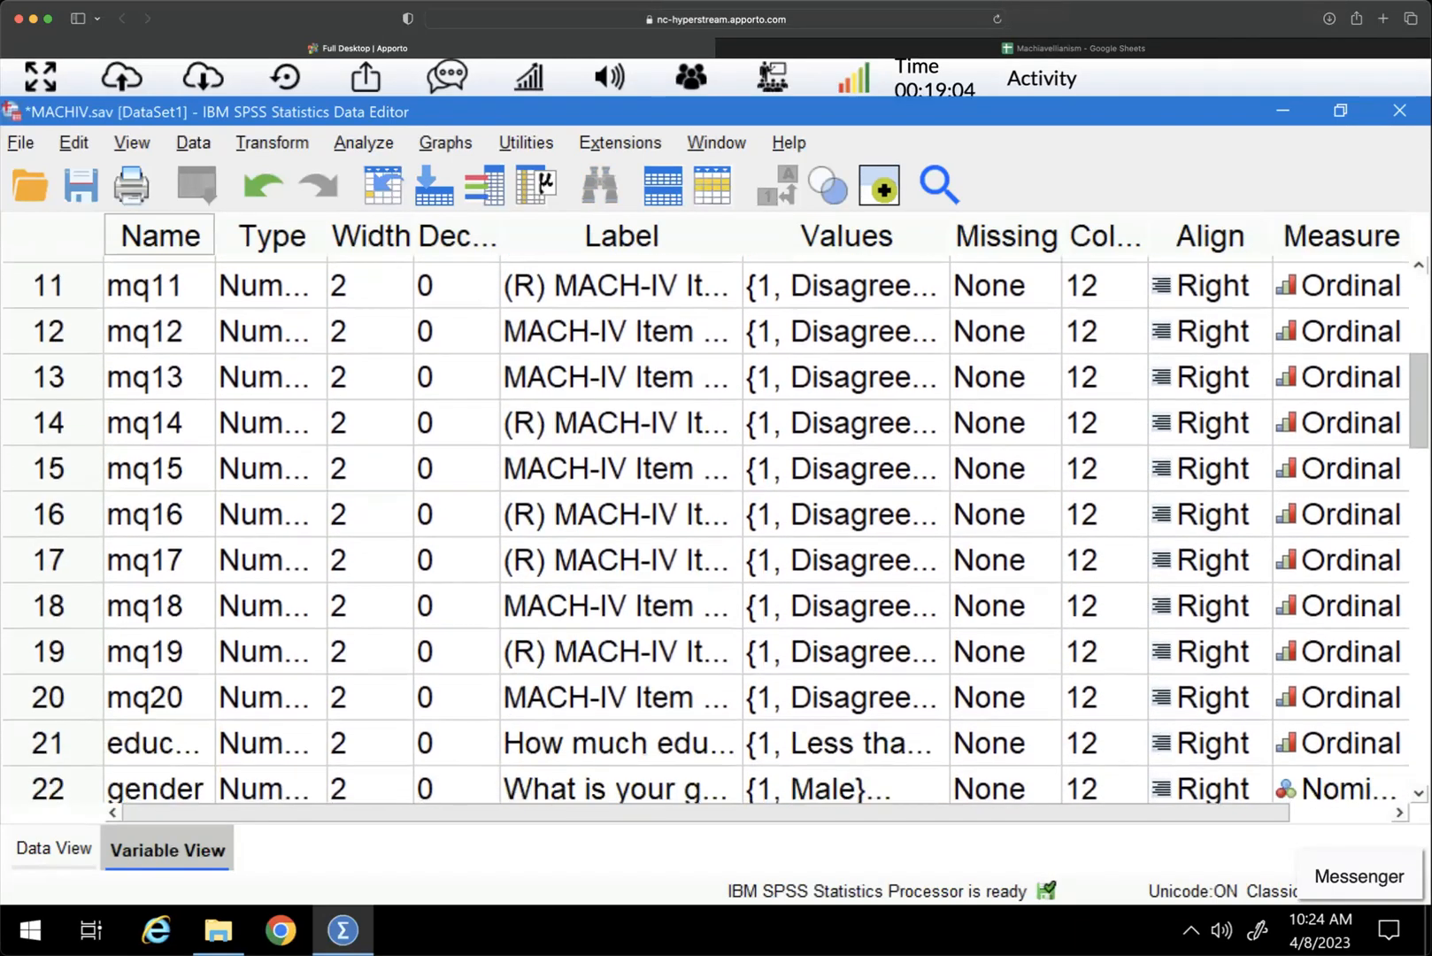
scroll(1404, 262, up, 5)
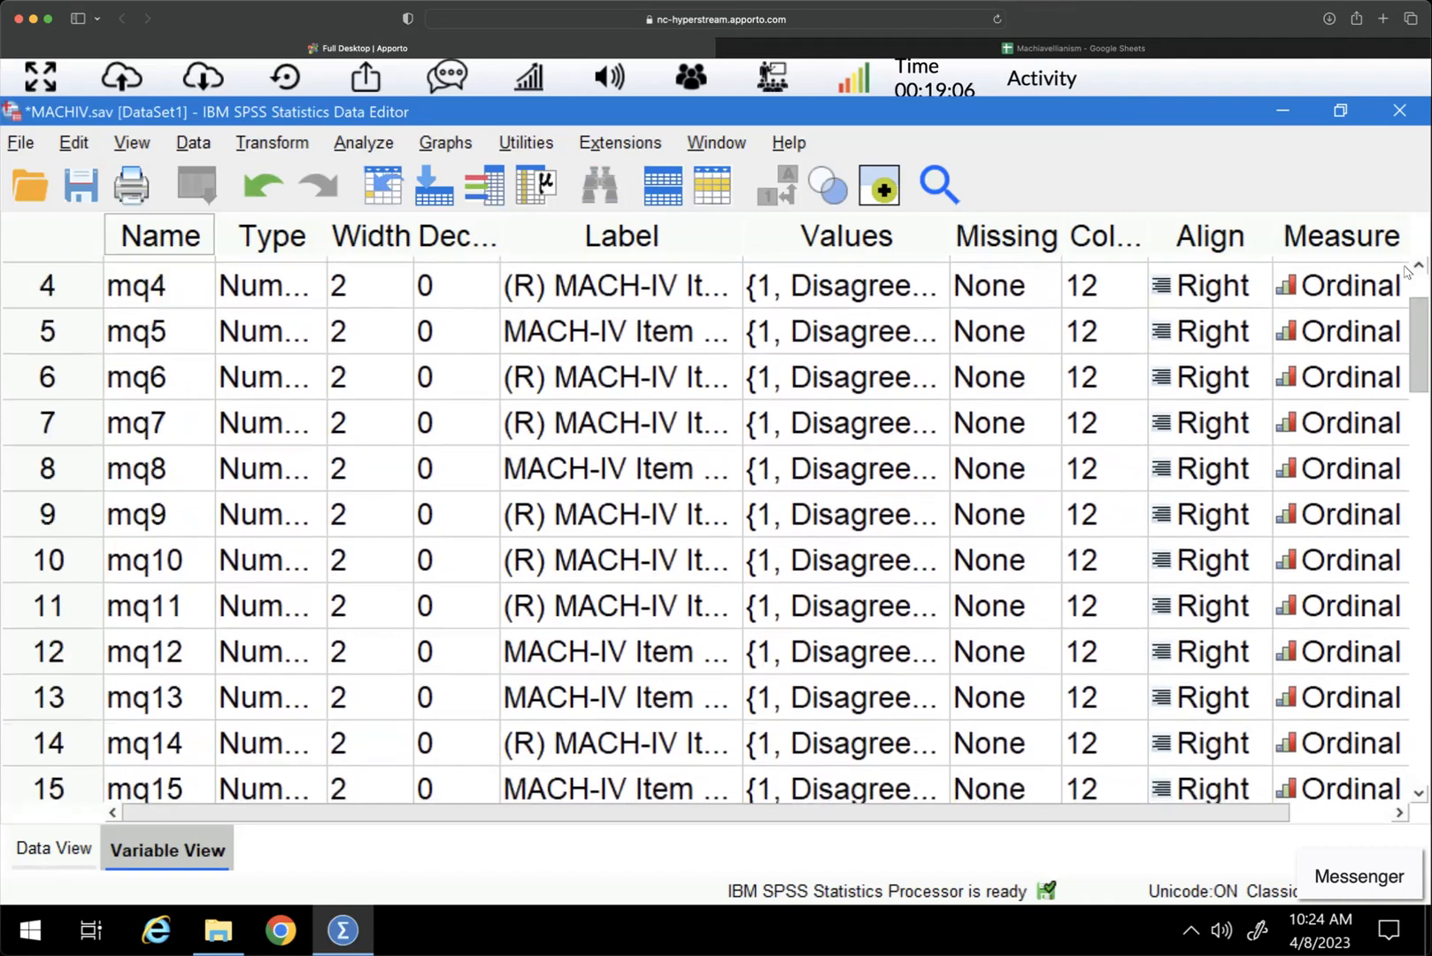
click(633, 240)
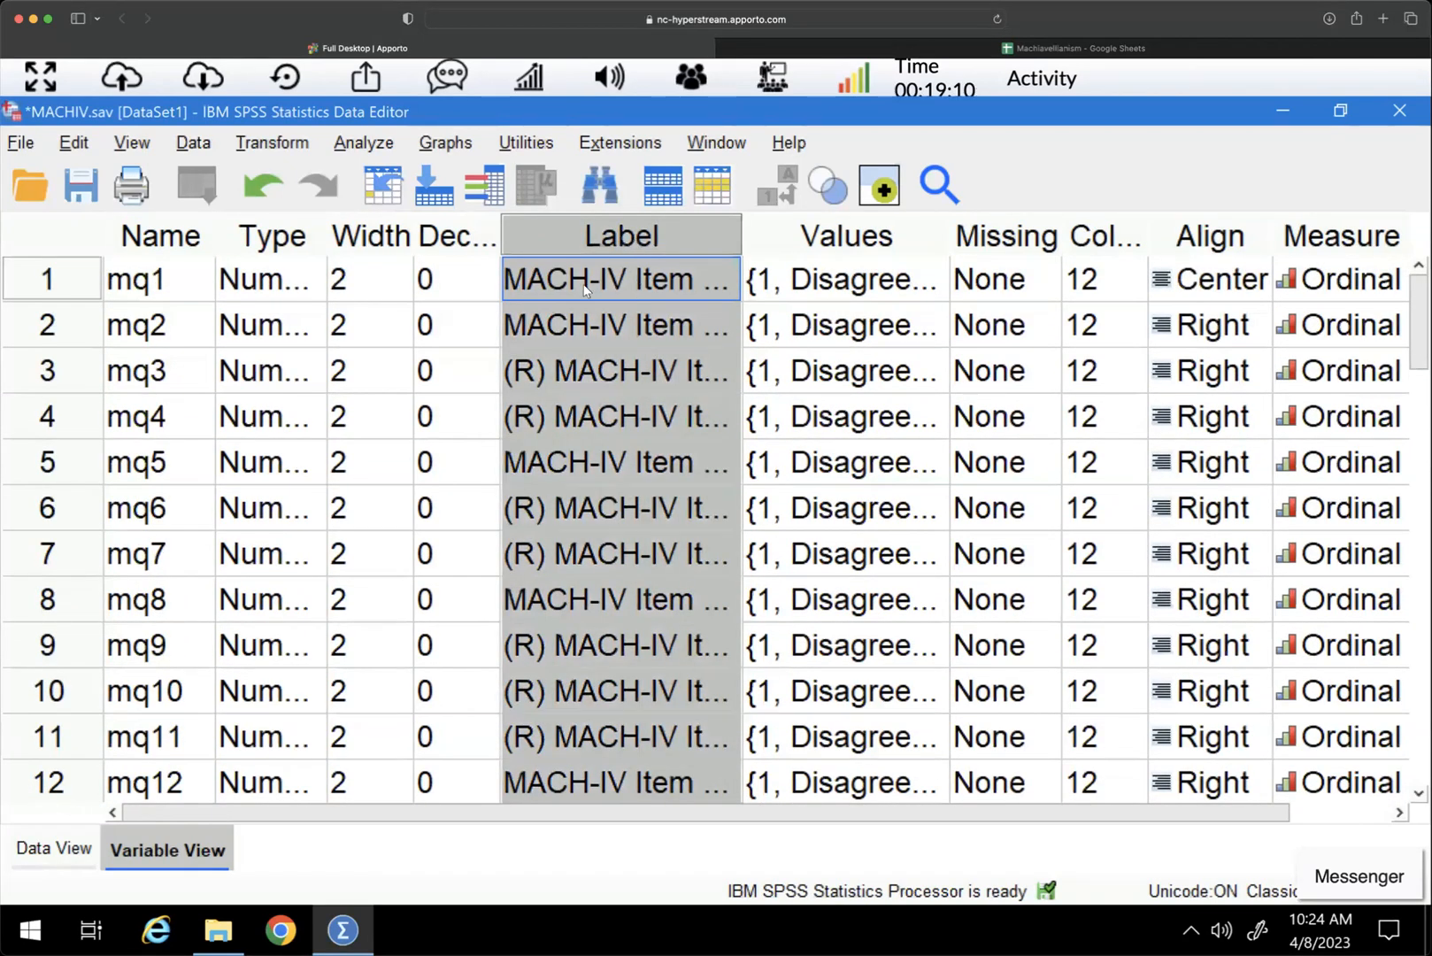
double_click(540, 372)
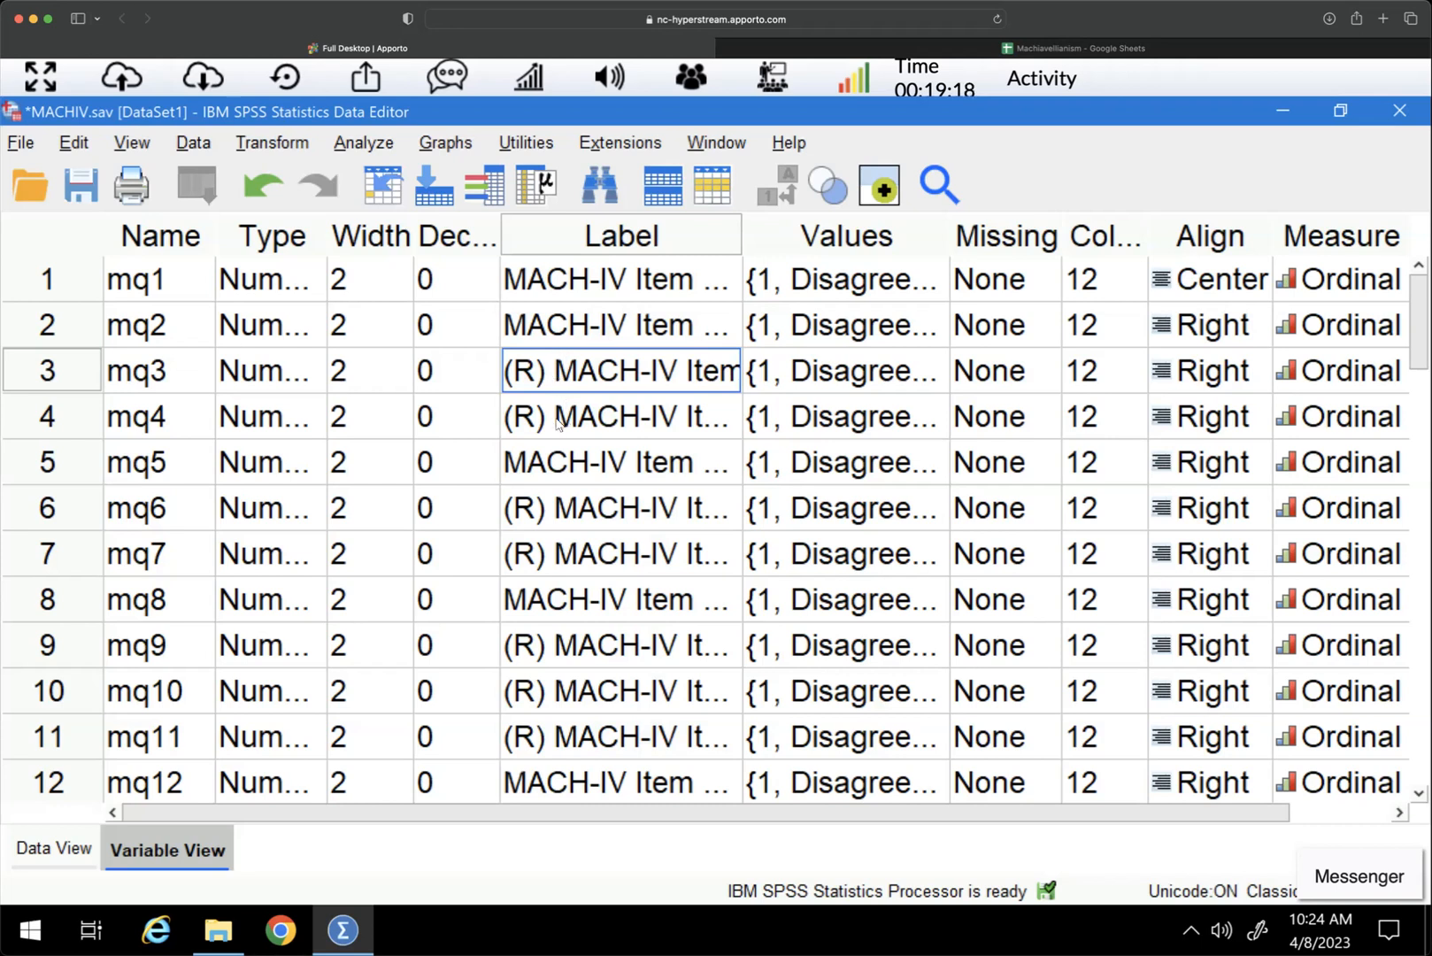
Step: Widen the Label column to read the full wording of the mq4 item, and narrow the column again
double_click(552, 413)
drag(552, 414, 744, 426)
drag(740, 234, 1233, 275)
double_click(962, 416)
drag(1006, 416, 1297, 434)
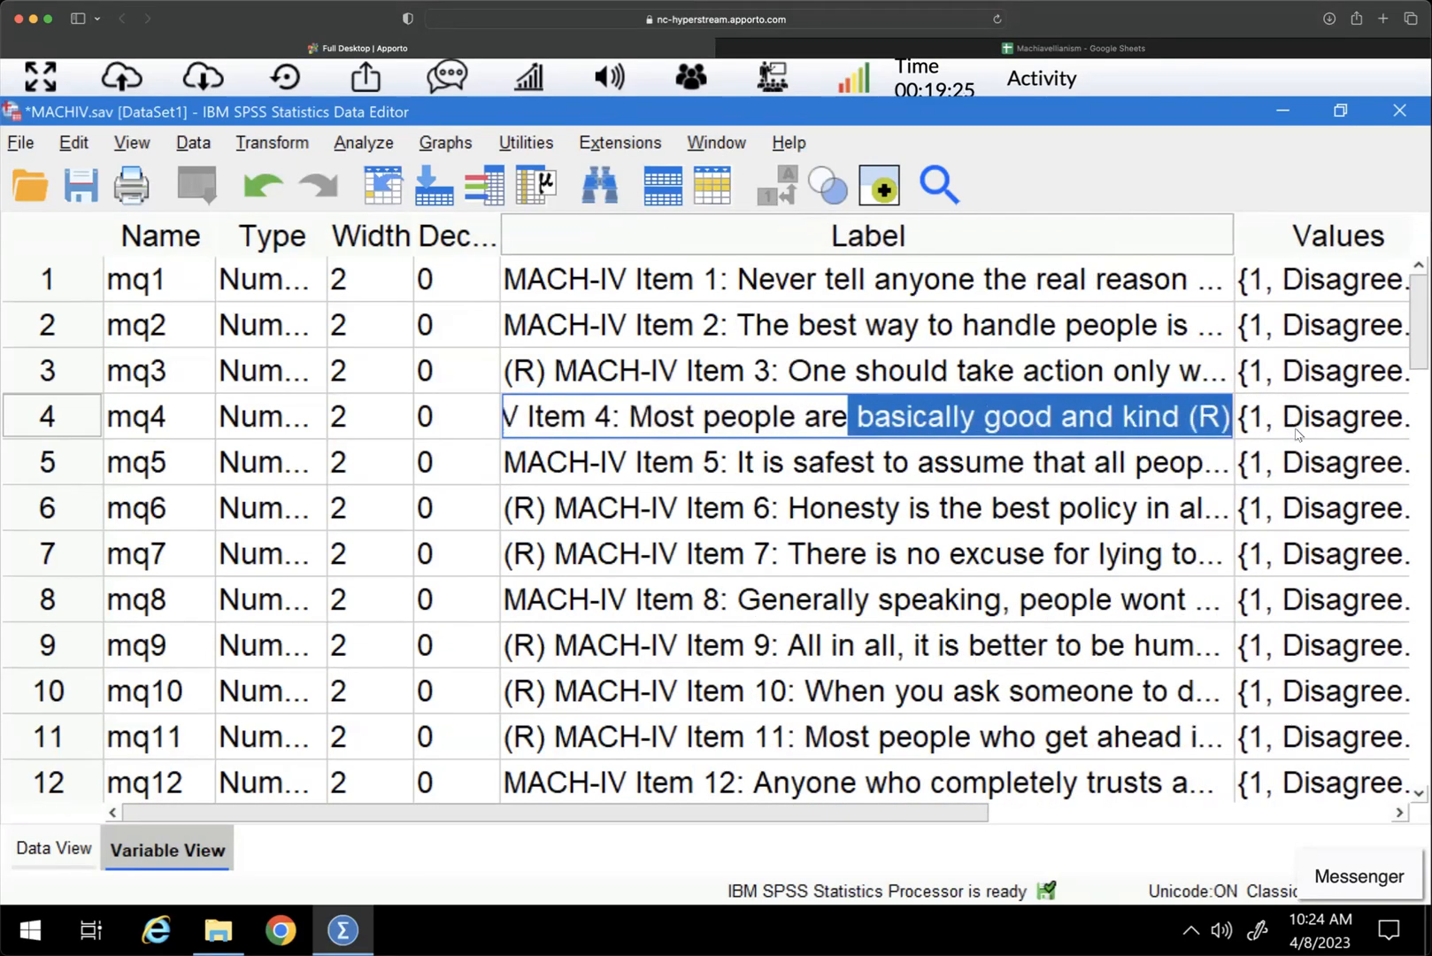
click(874, 456)
double_click(879, 416)
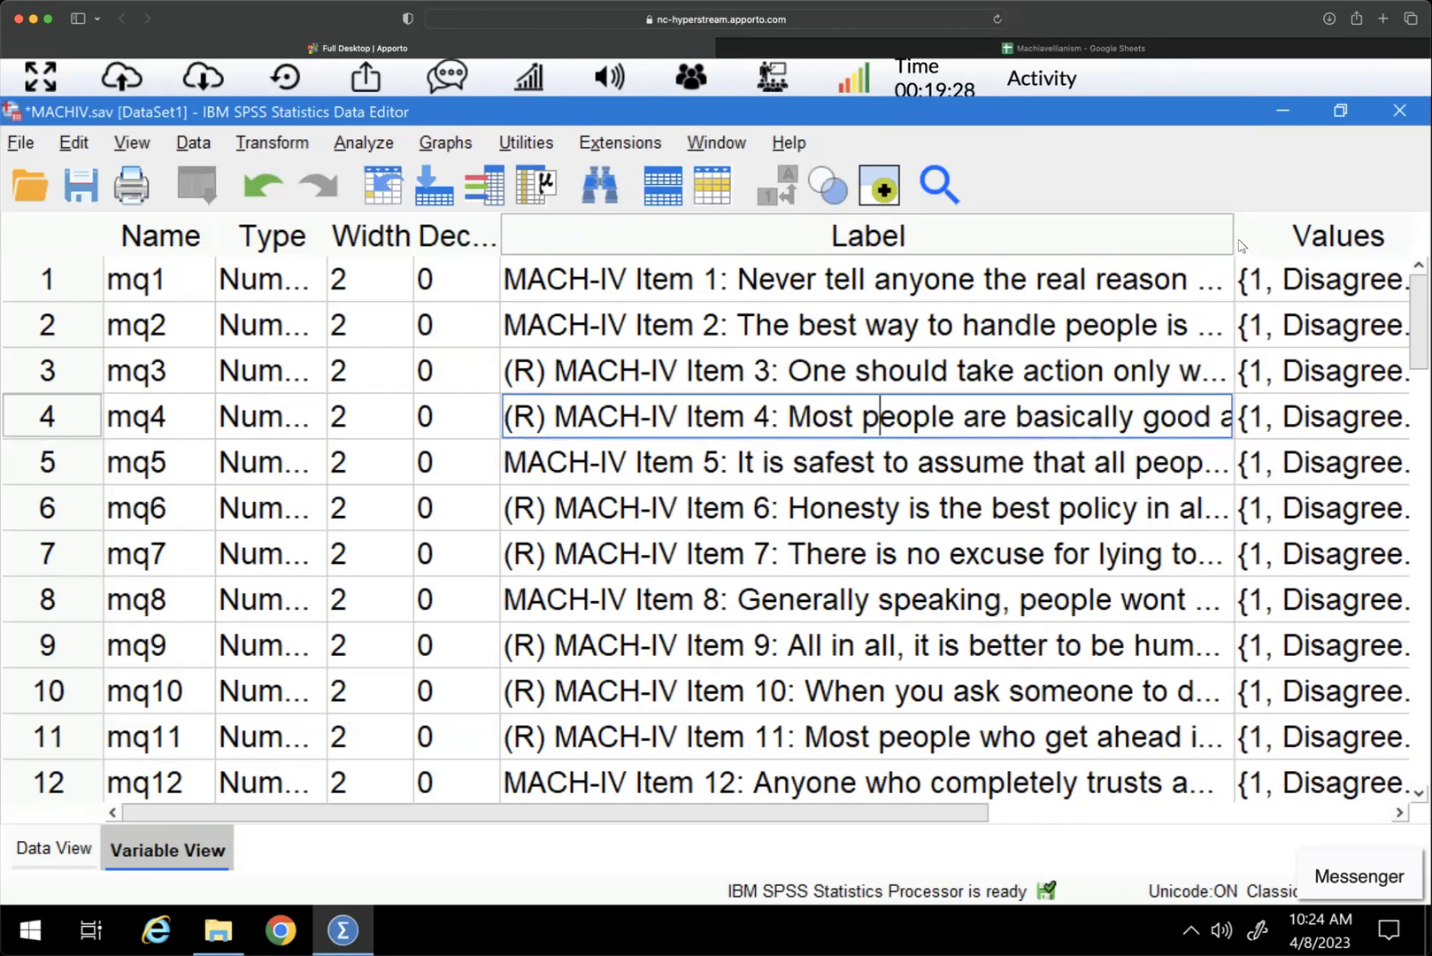
drag(1234, 237, 847, 237)
drag(799, 303, 752, 315)
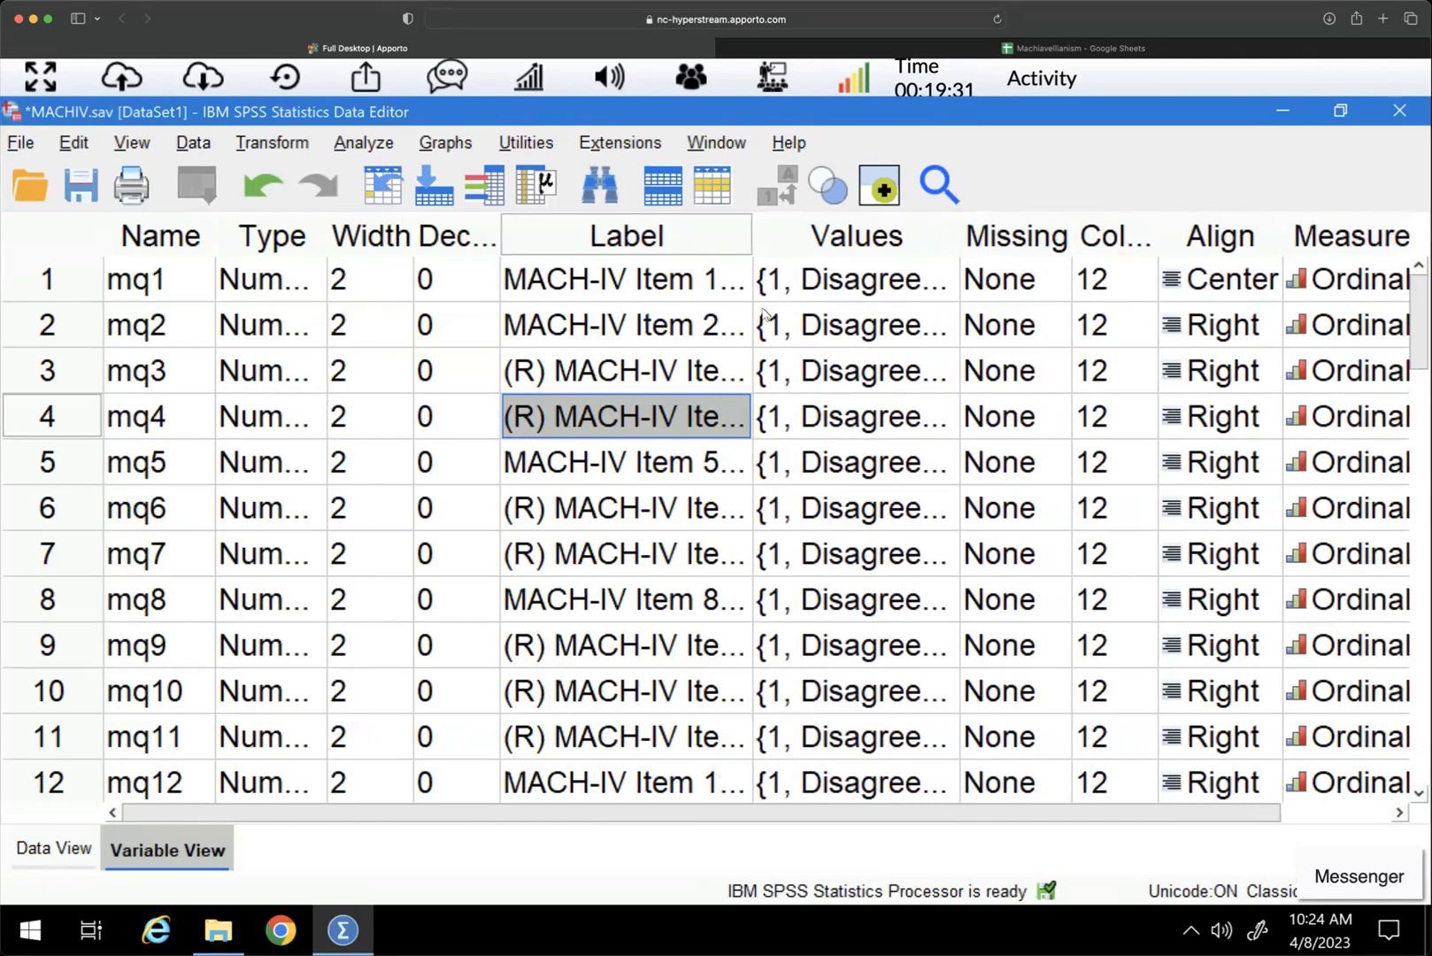
double_click(720, 416)
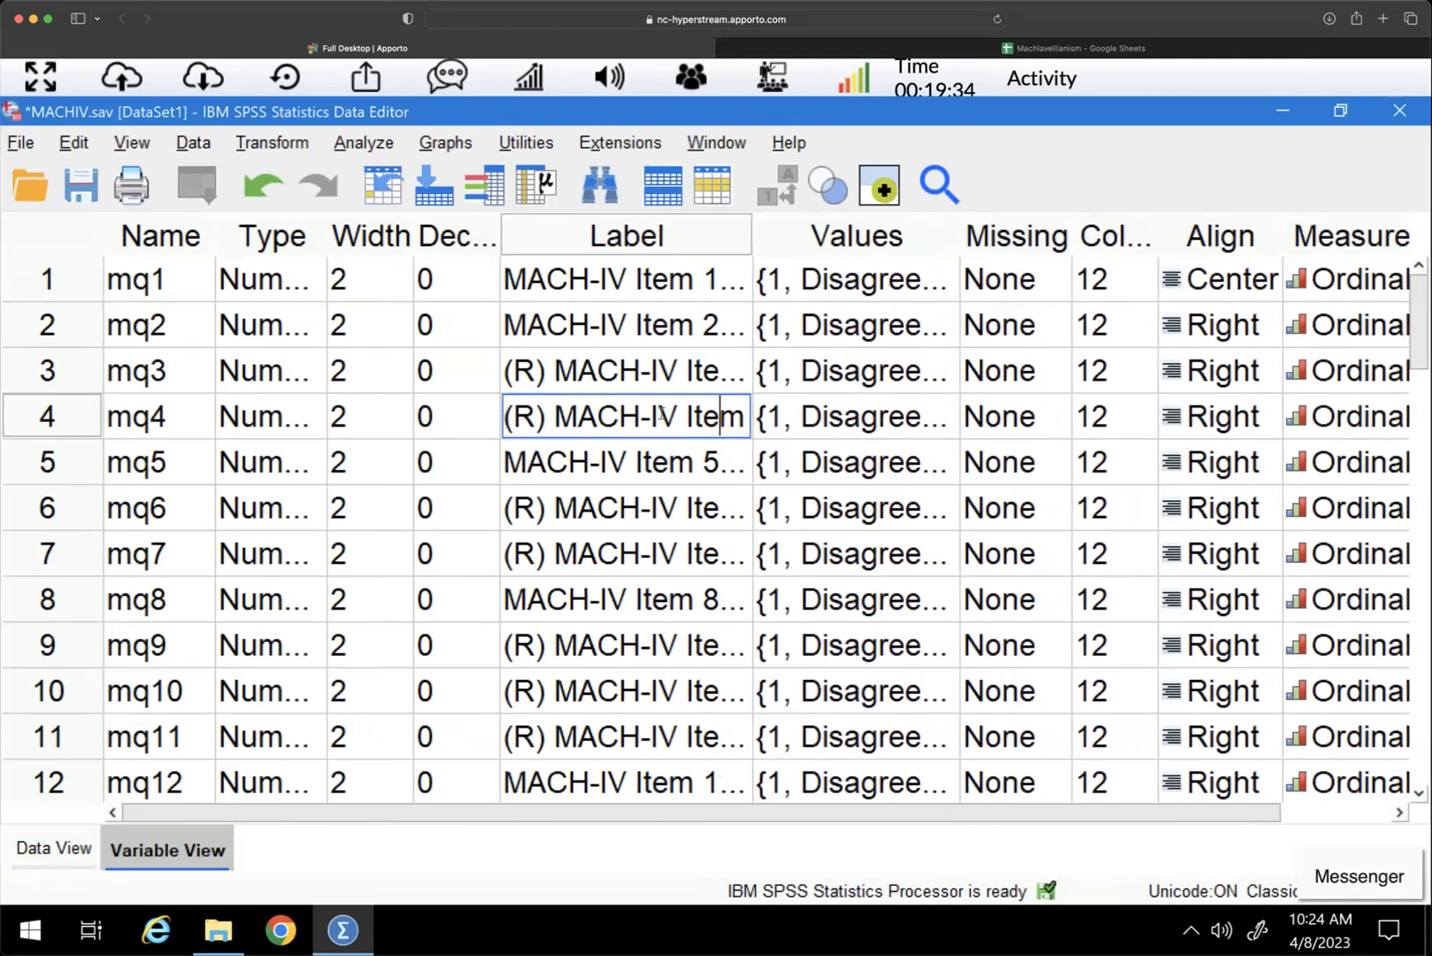
Step: Examine the value labels defined for mq4, close them without changes, and check the reverse-item marker in the mq3 label
click(949, 427)
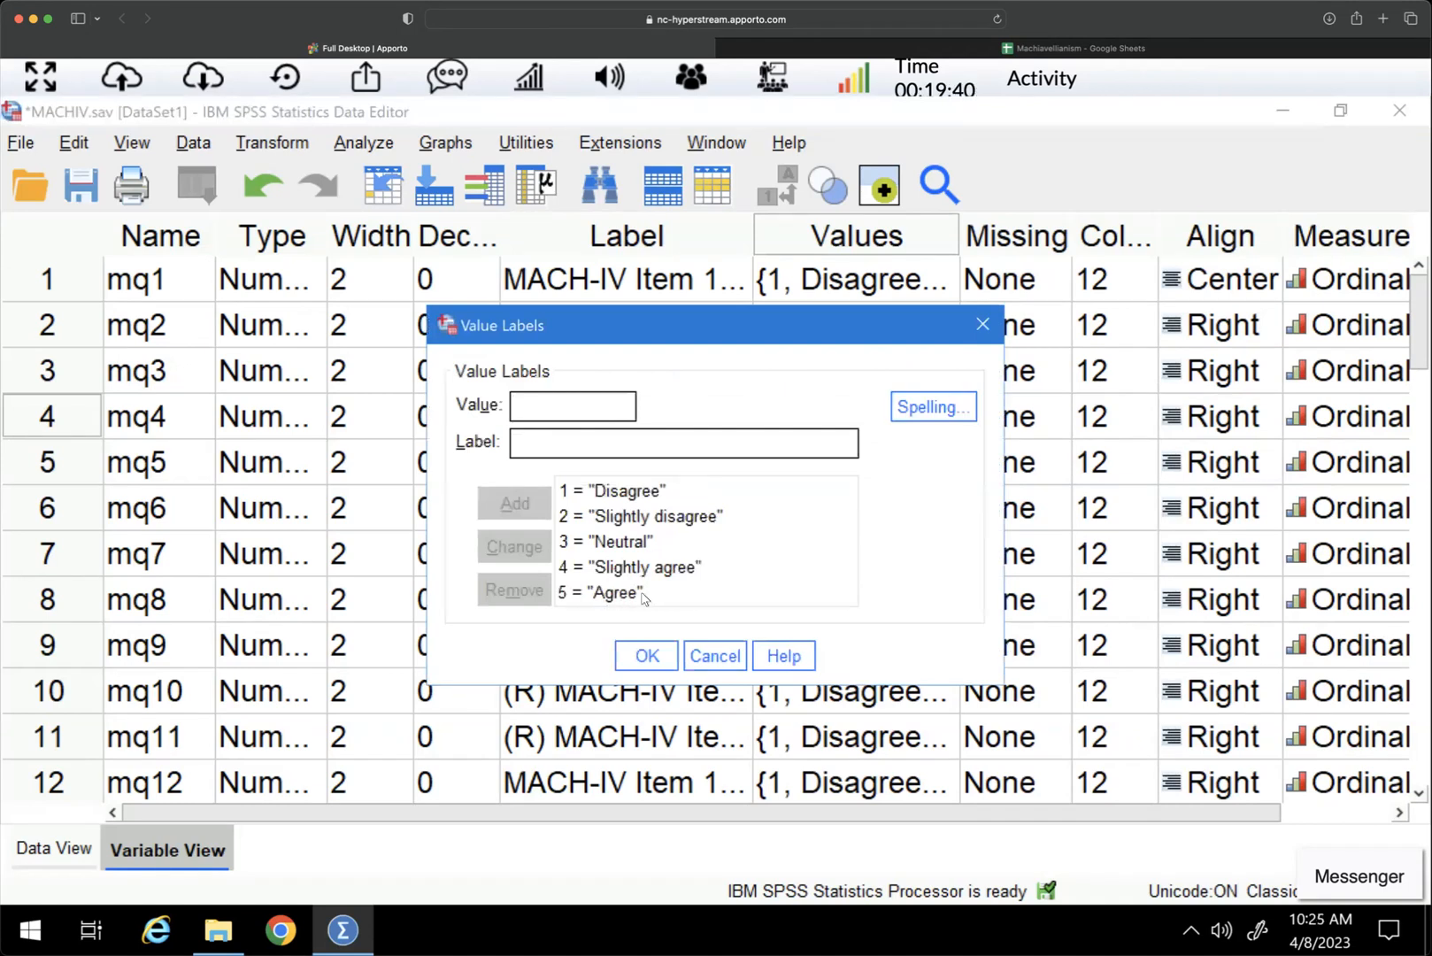
click(715, 655)
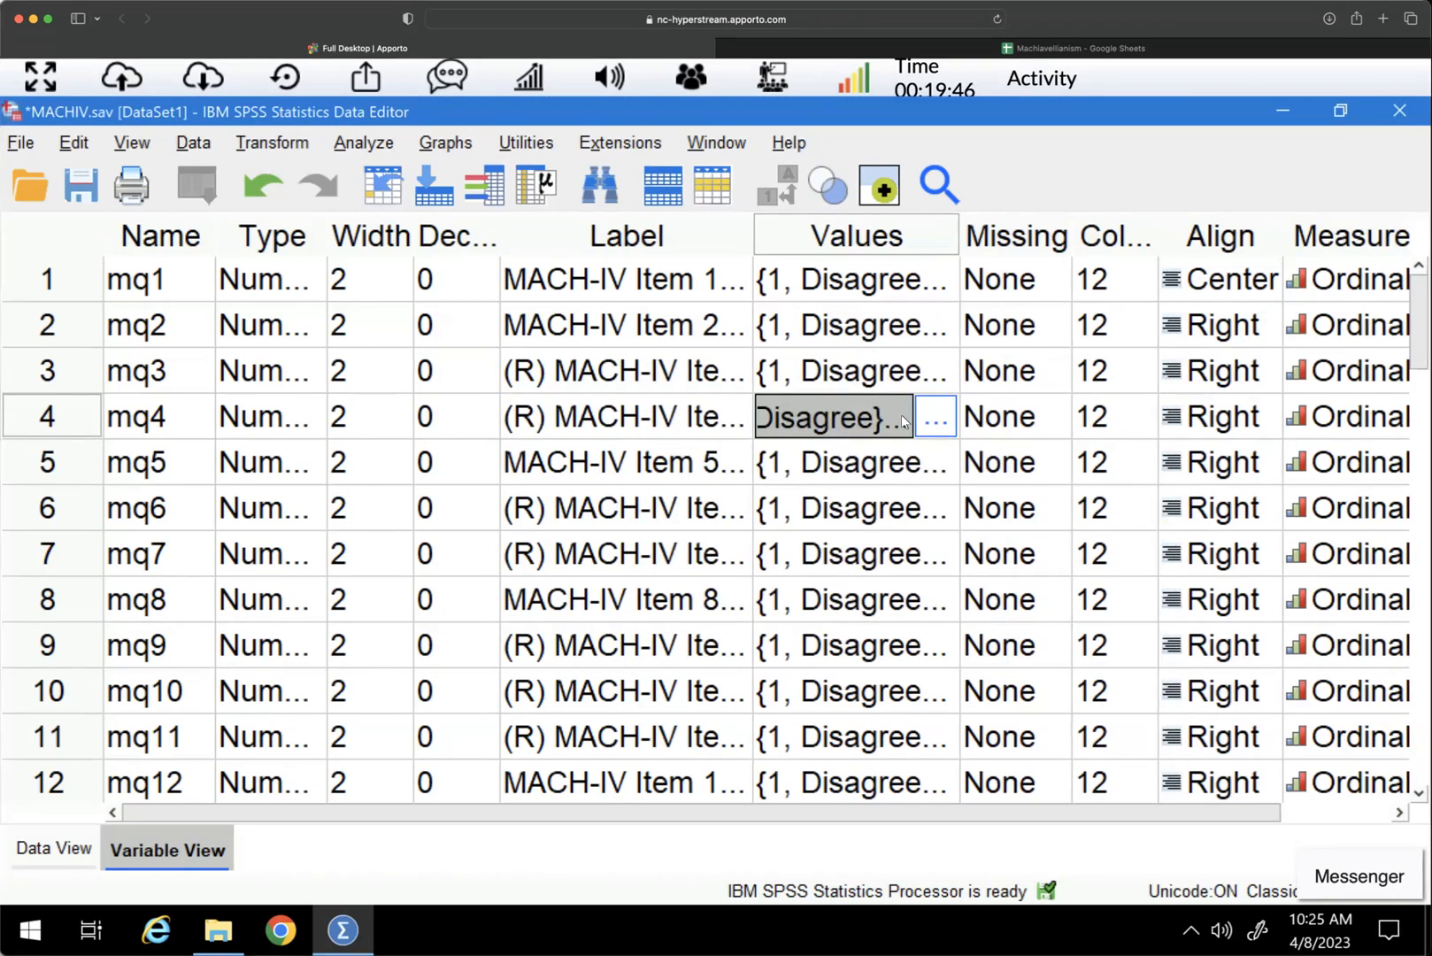
click(662, 415)
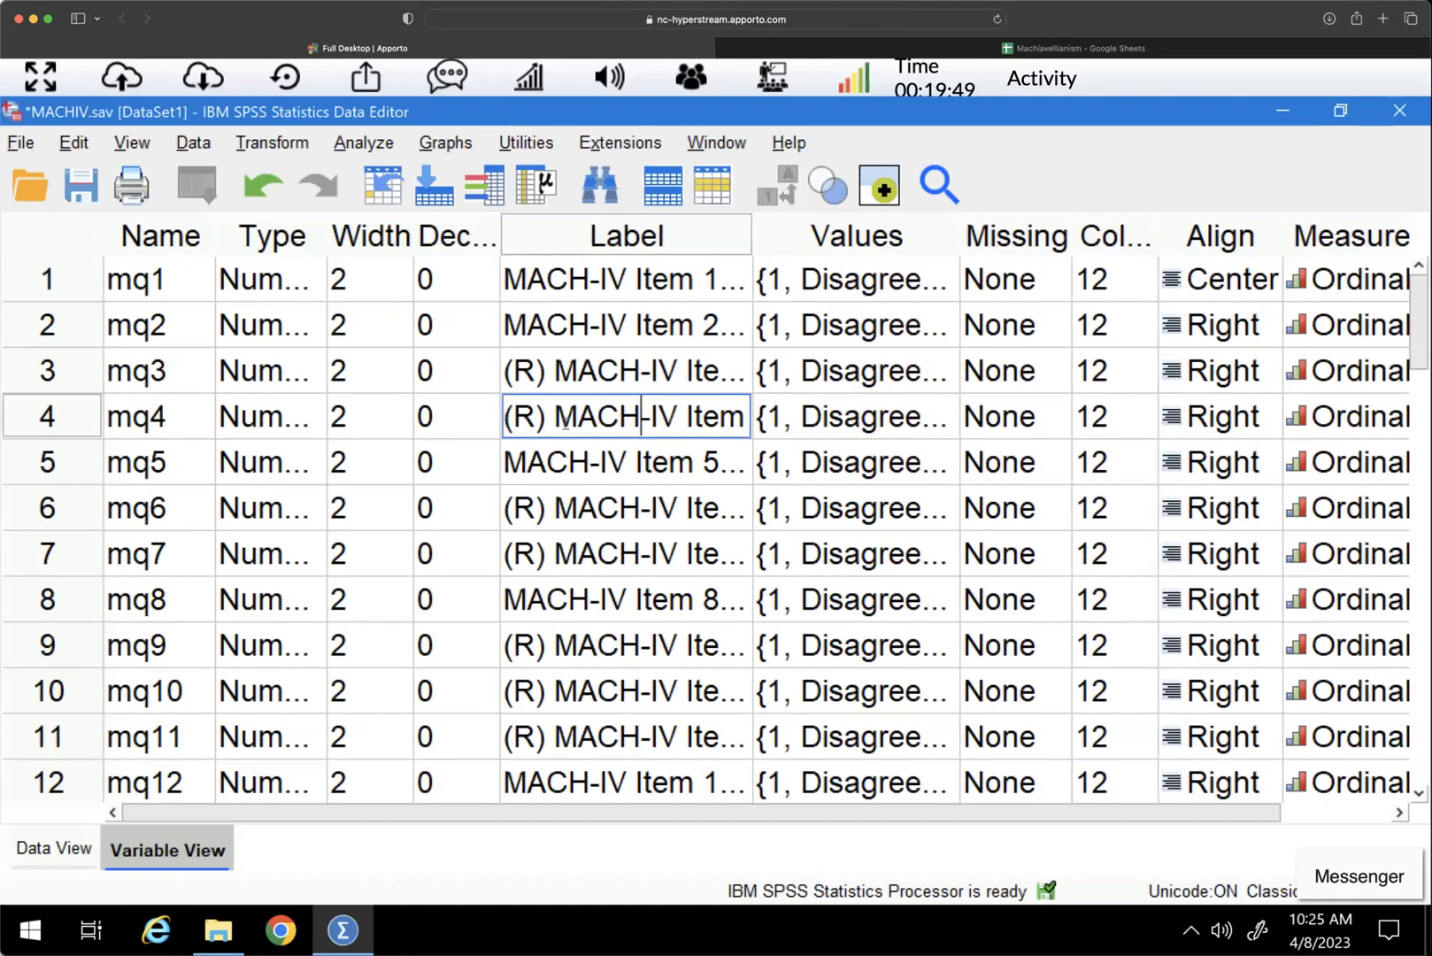
click(557, 371)
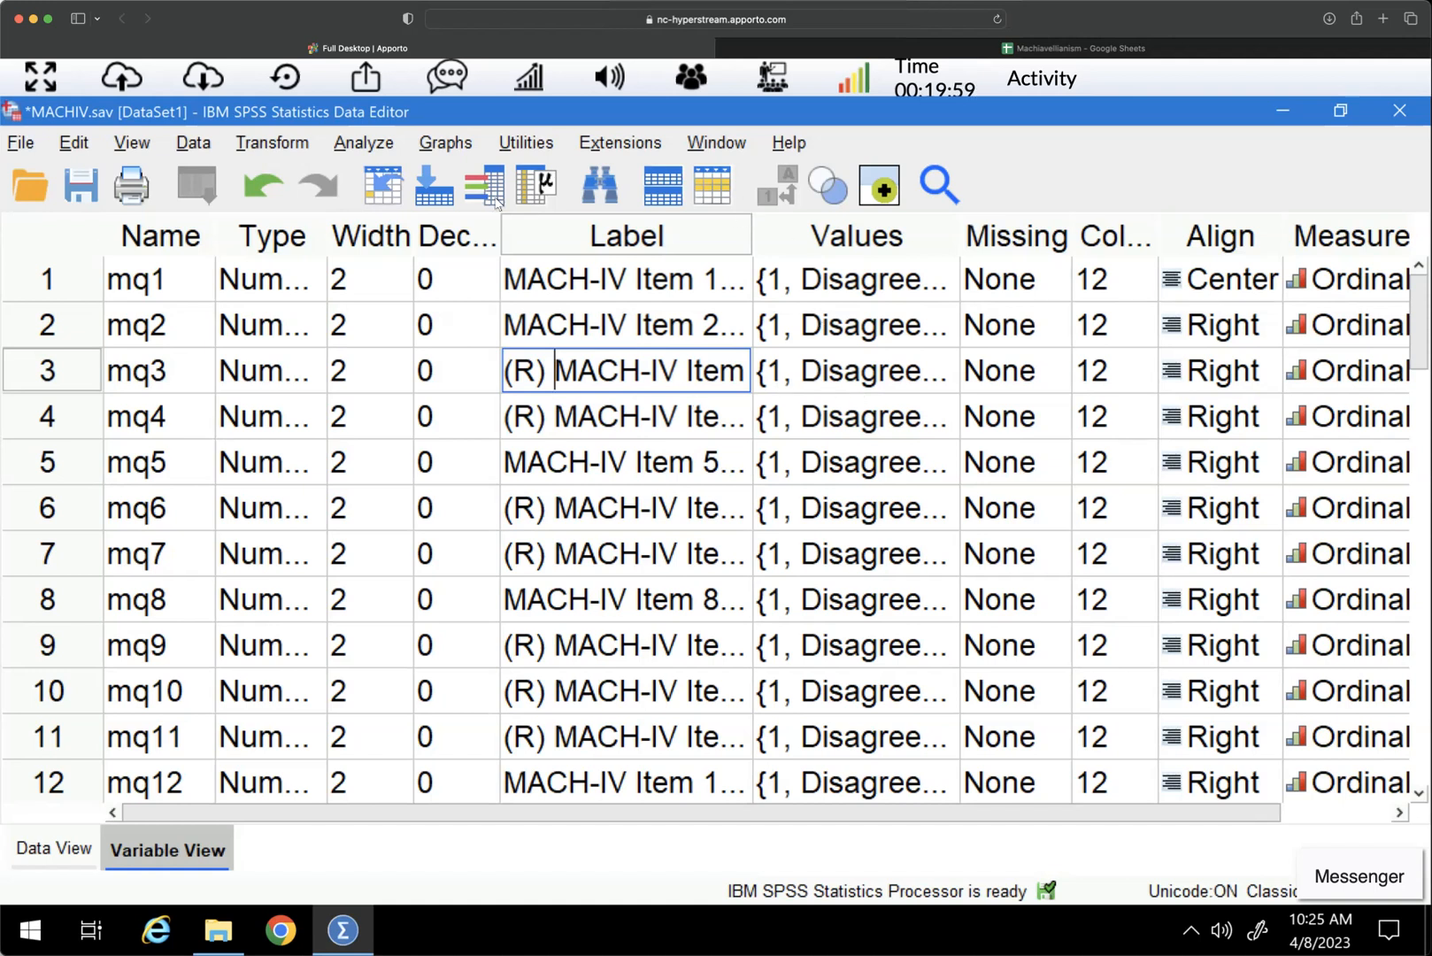
Step: Start a Recode into Different Variables transformation
click(297, 148)
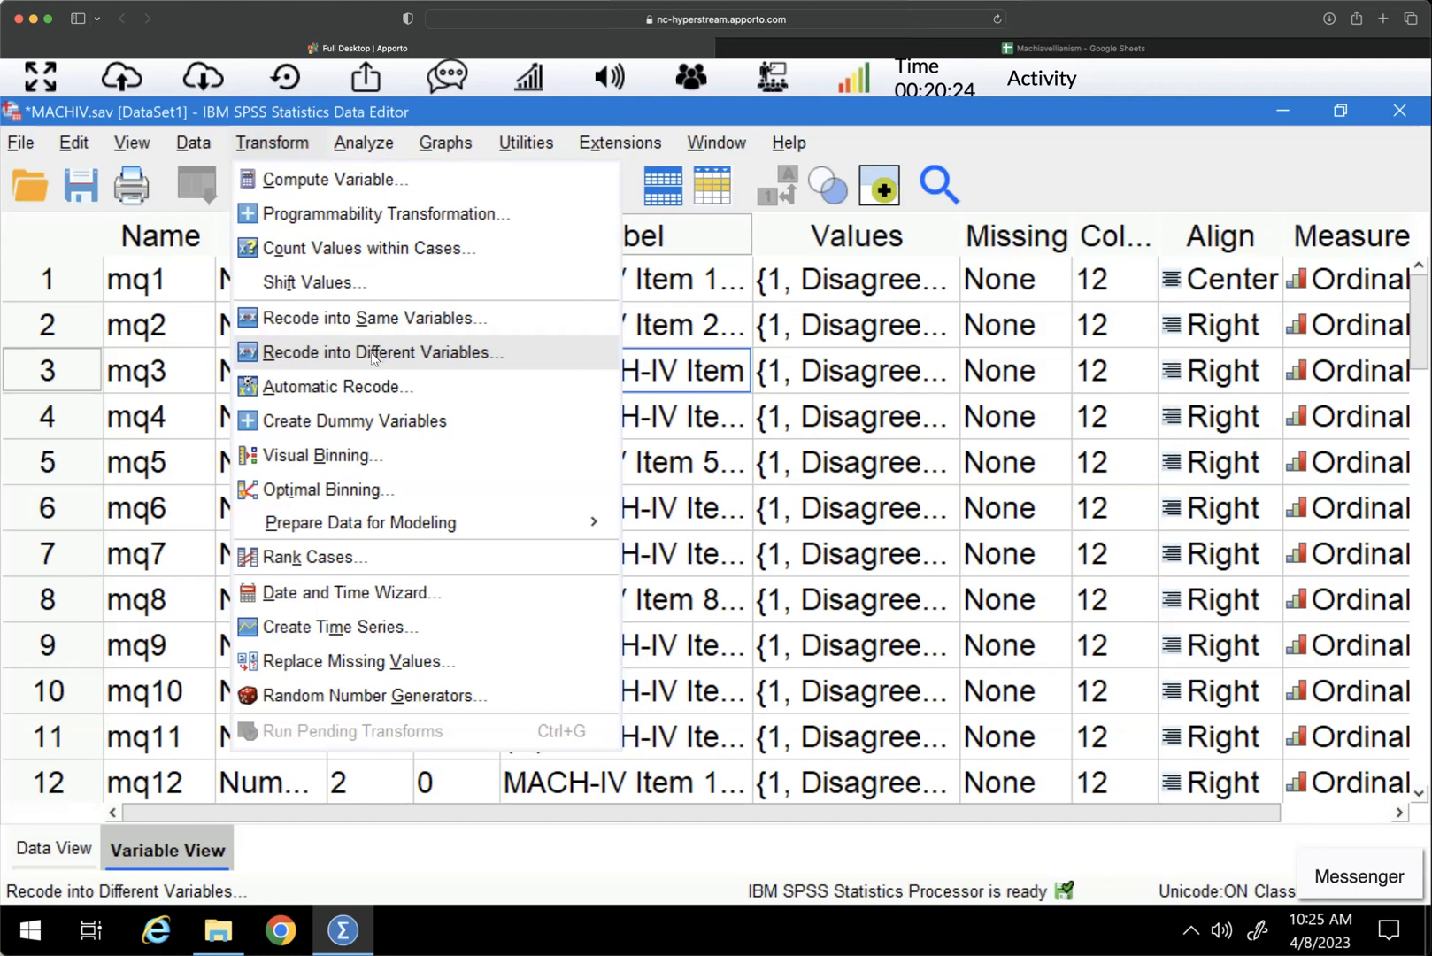
click(373, 354)
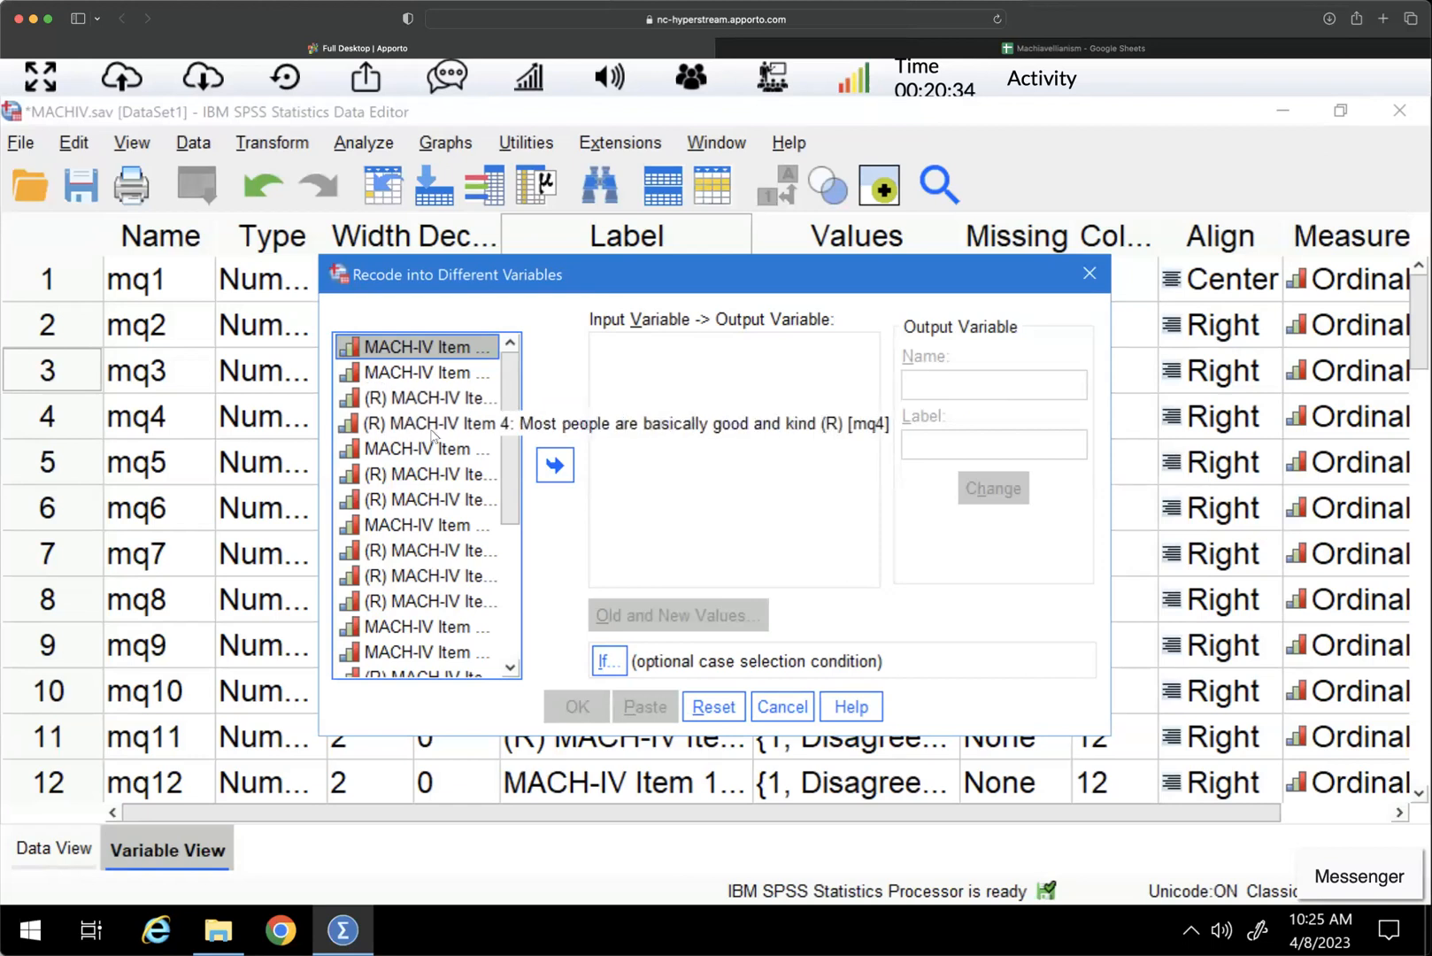
Step: Display the source variables by name, and switch the list back to variable labels
right_click(416, 376)
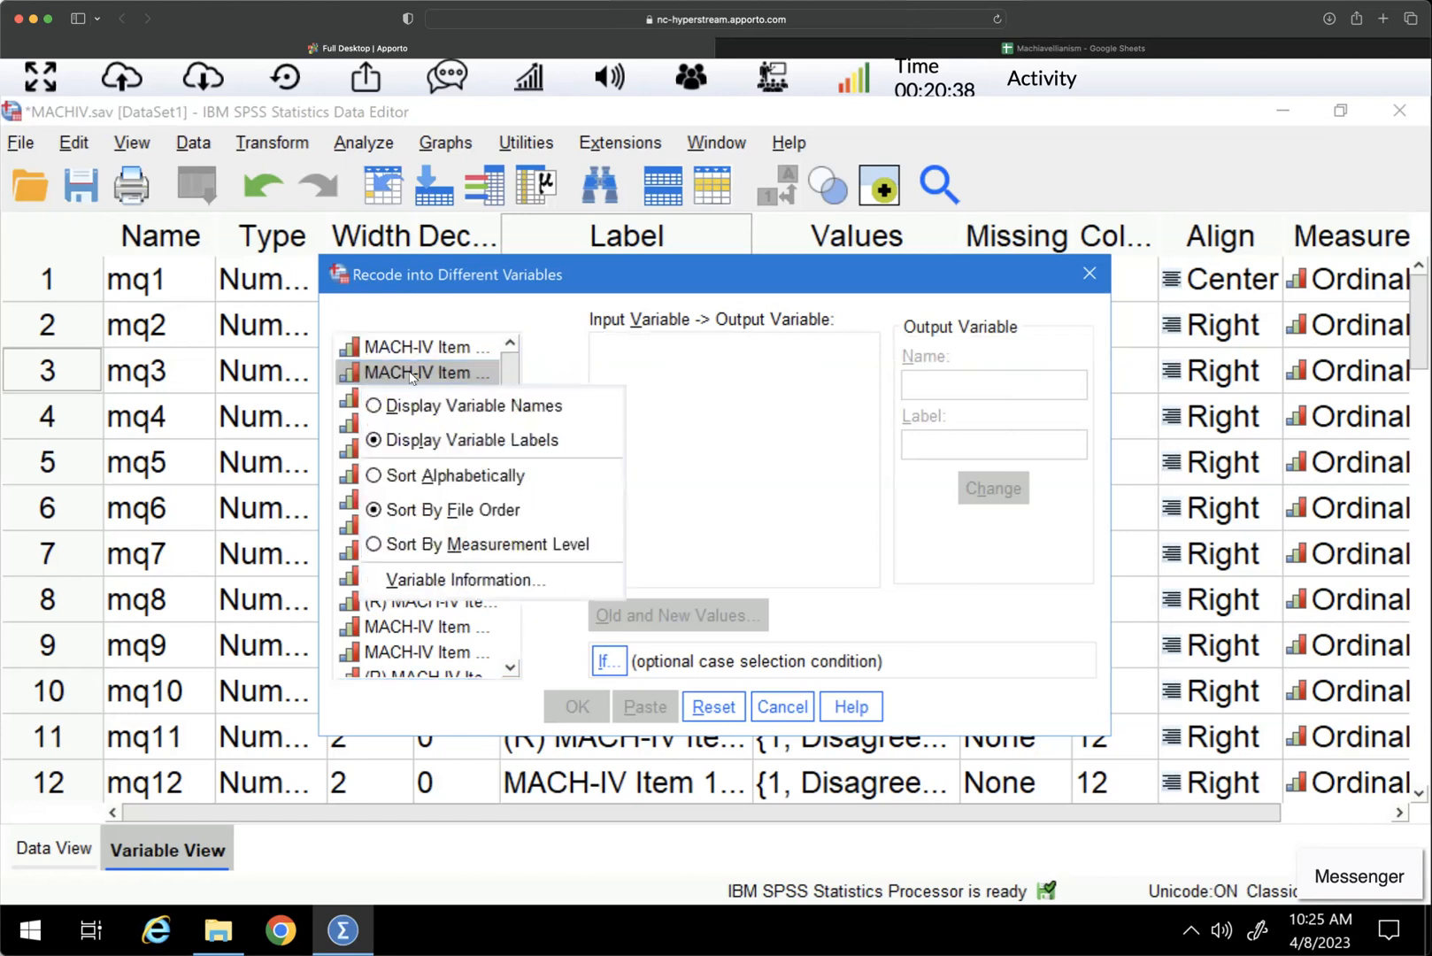
click(467, 408)
right_click(392, 424)
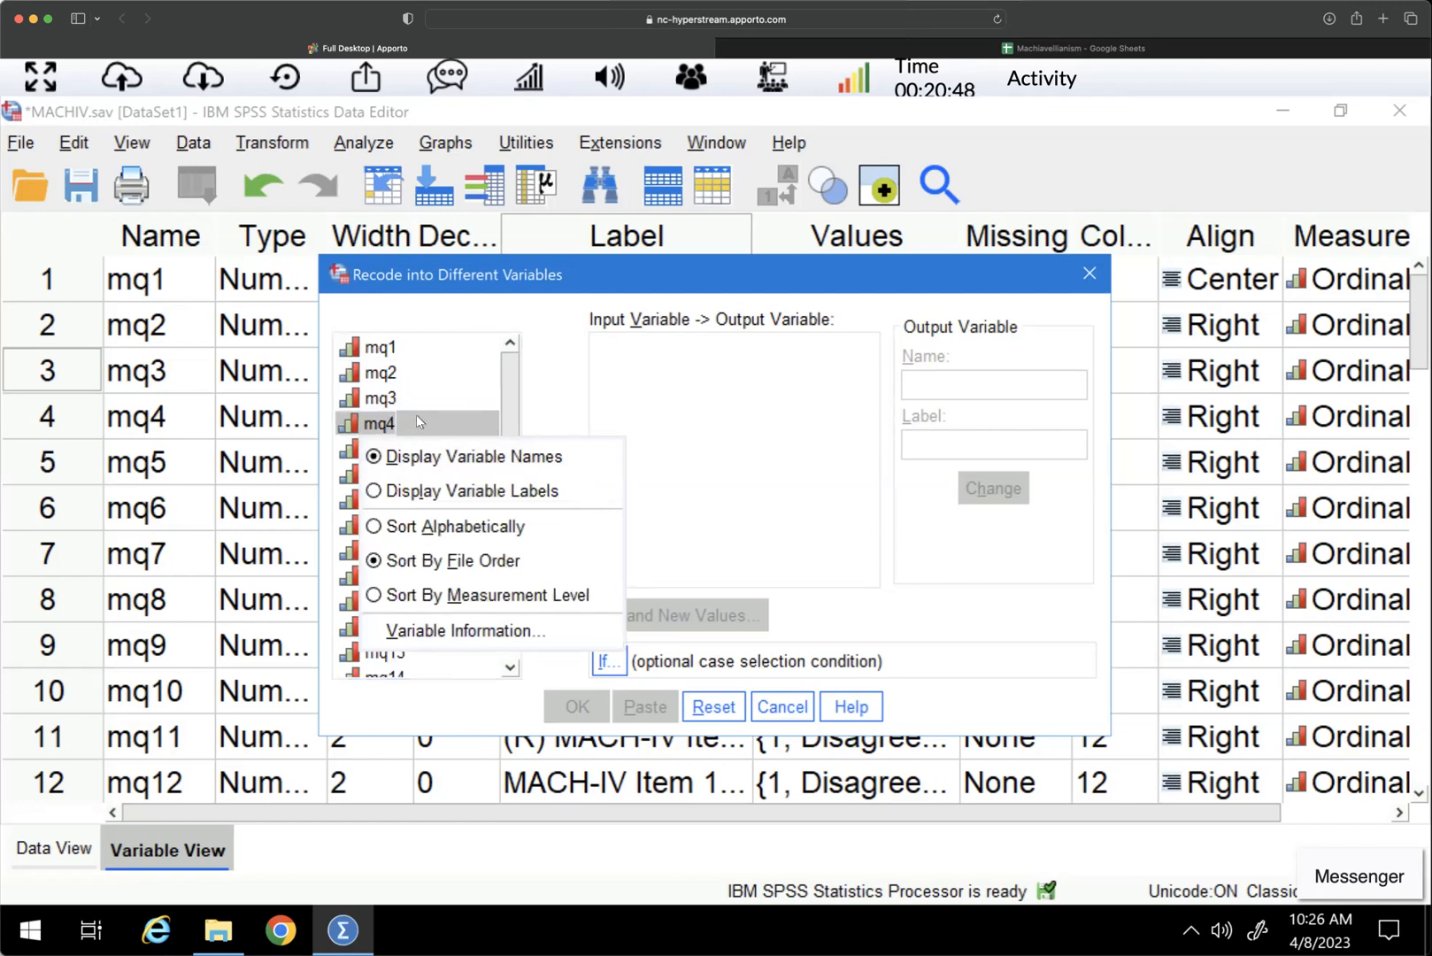
click(445, 492)
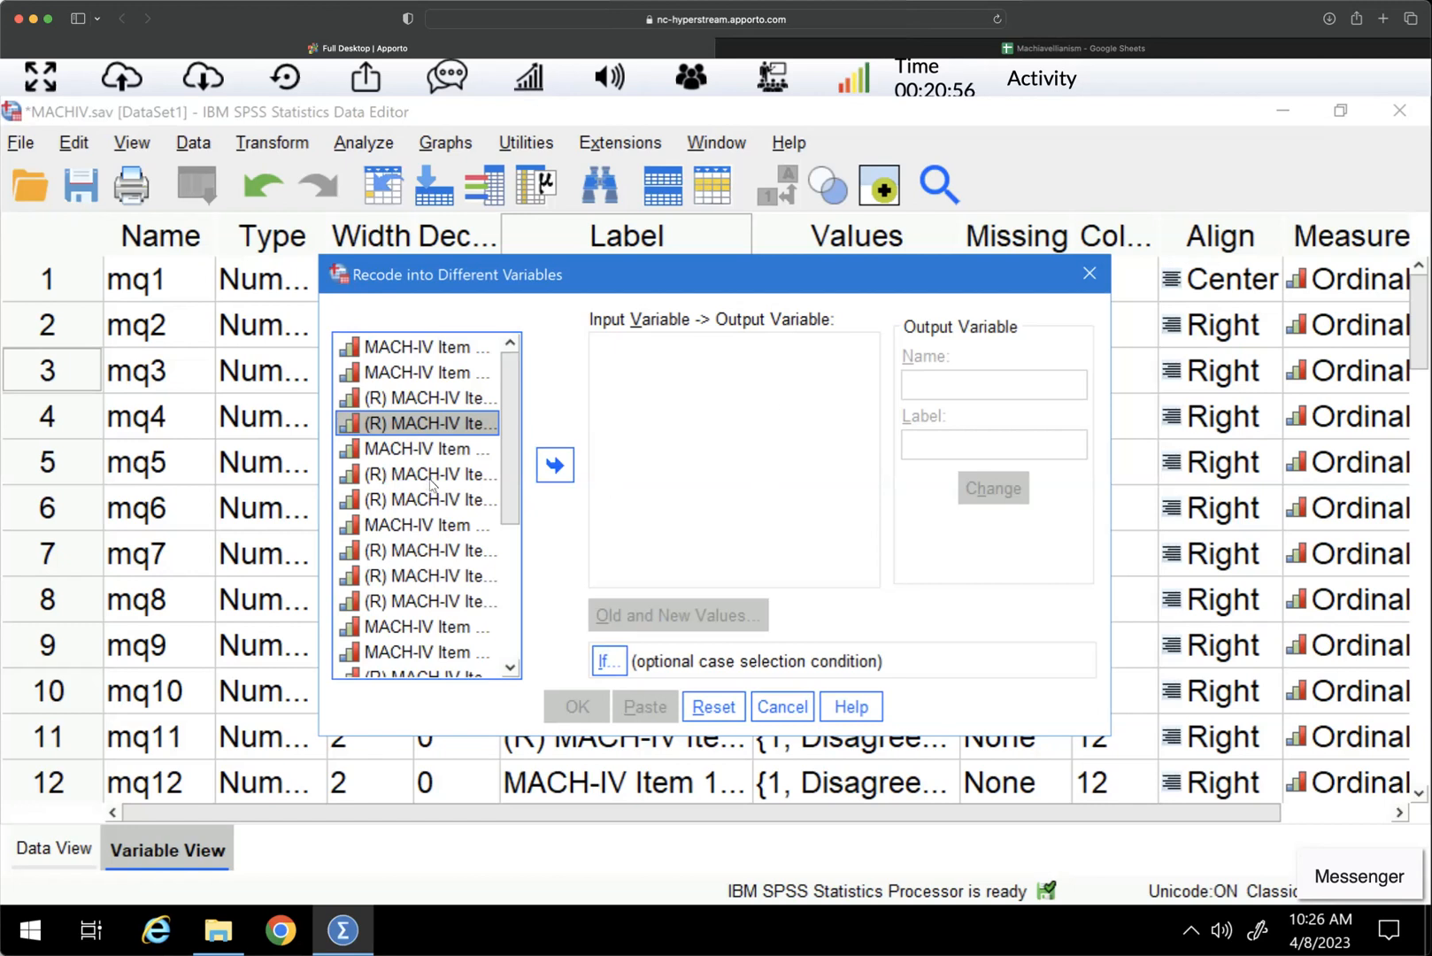
Step: Add mq3, the first reverse-keyed MACH-IV item, as the input variable of the recode
key(Up)
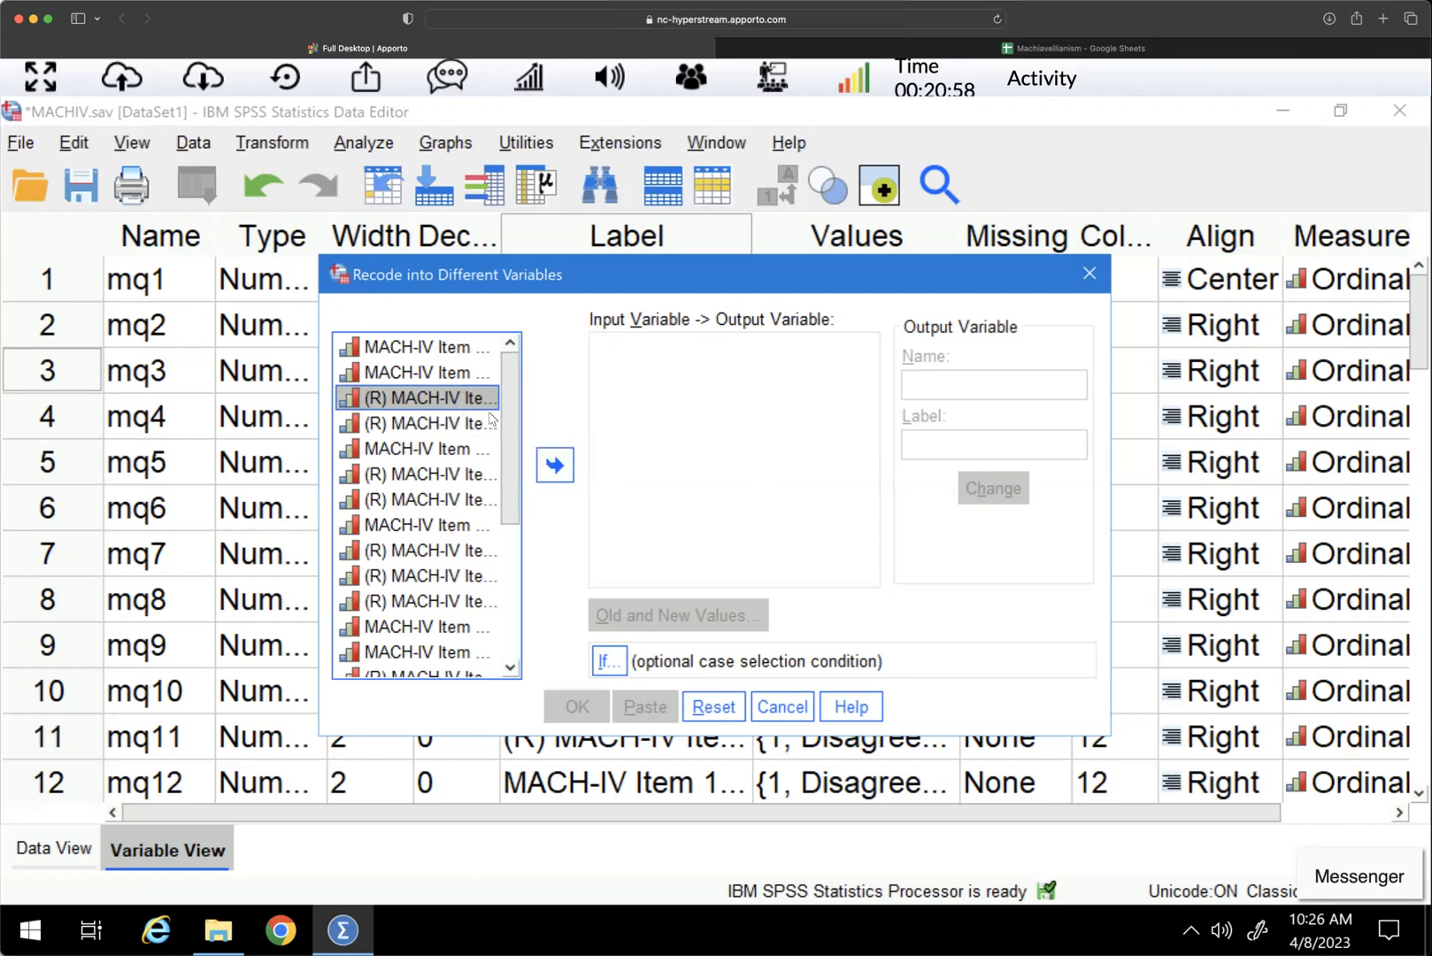
click(555, 466)
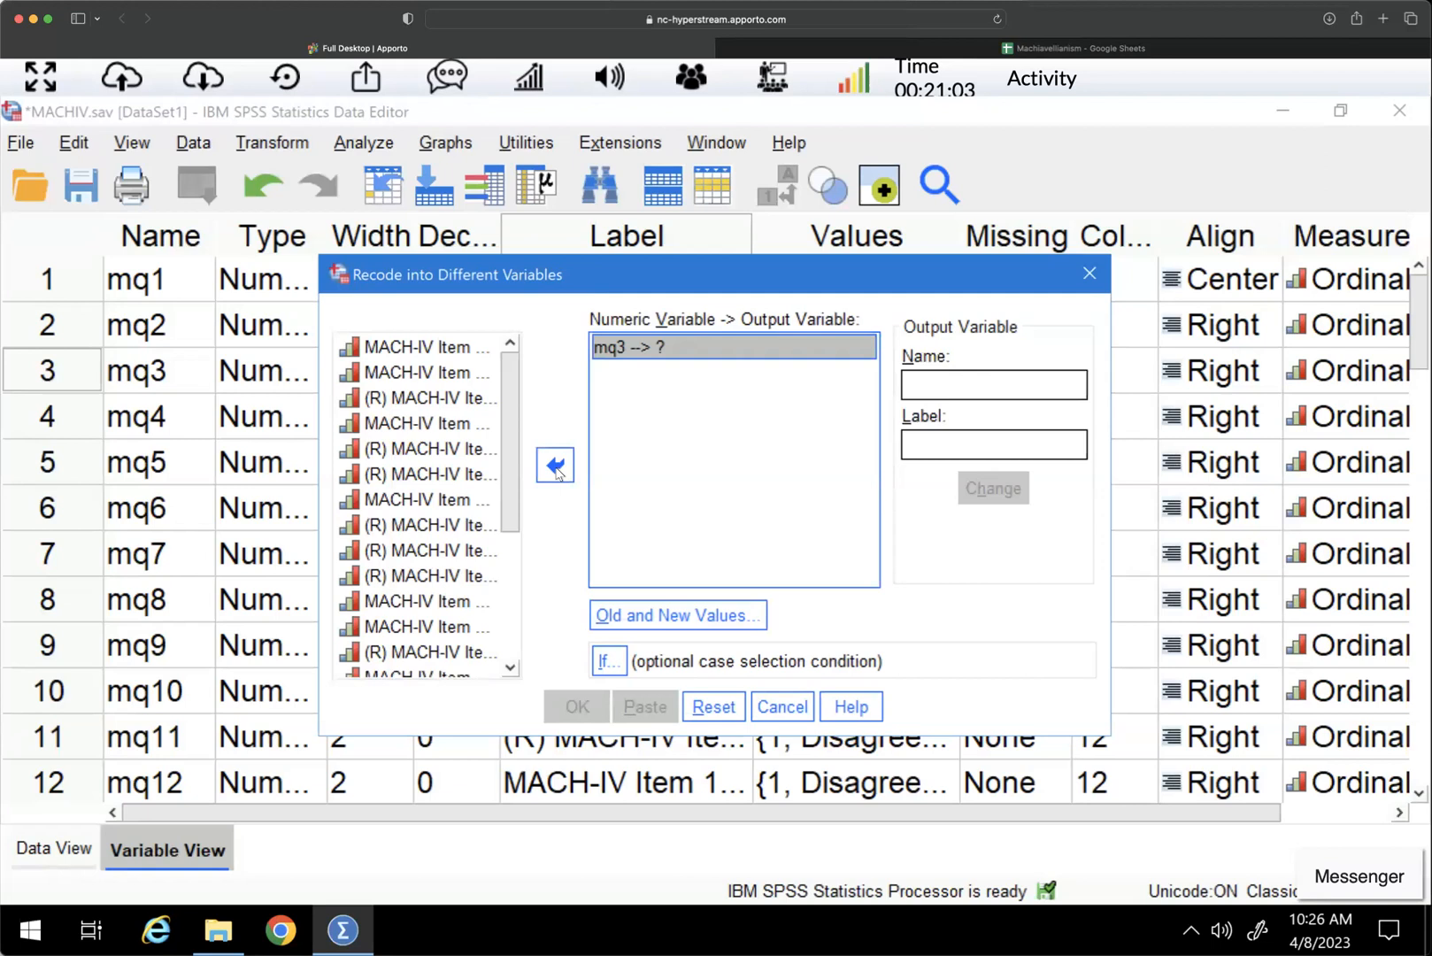
click(555, 469)
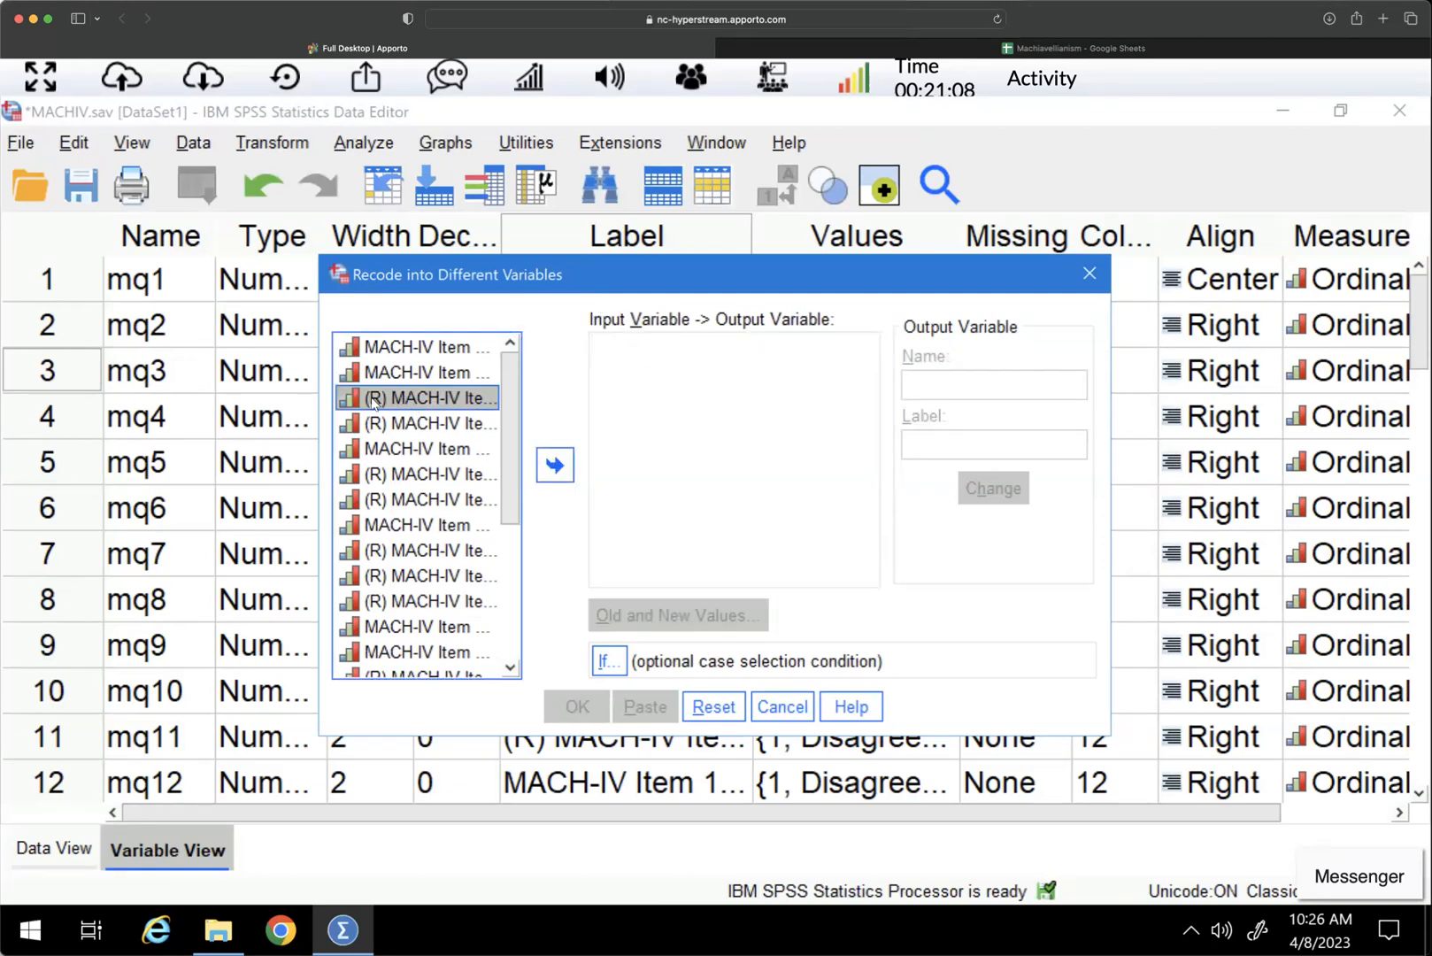
click(555, 462)
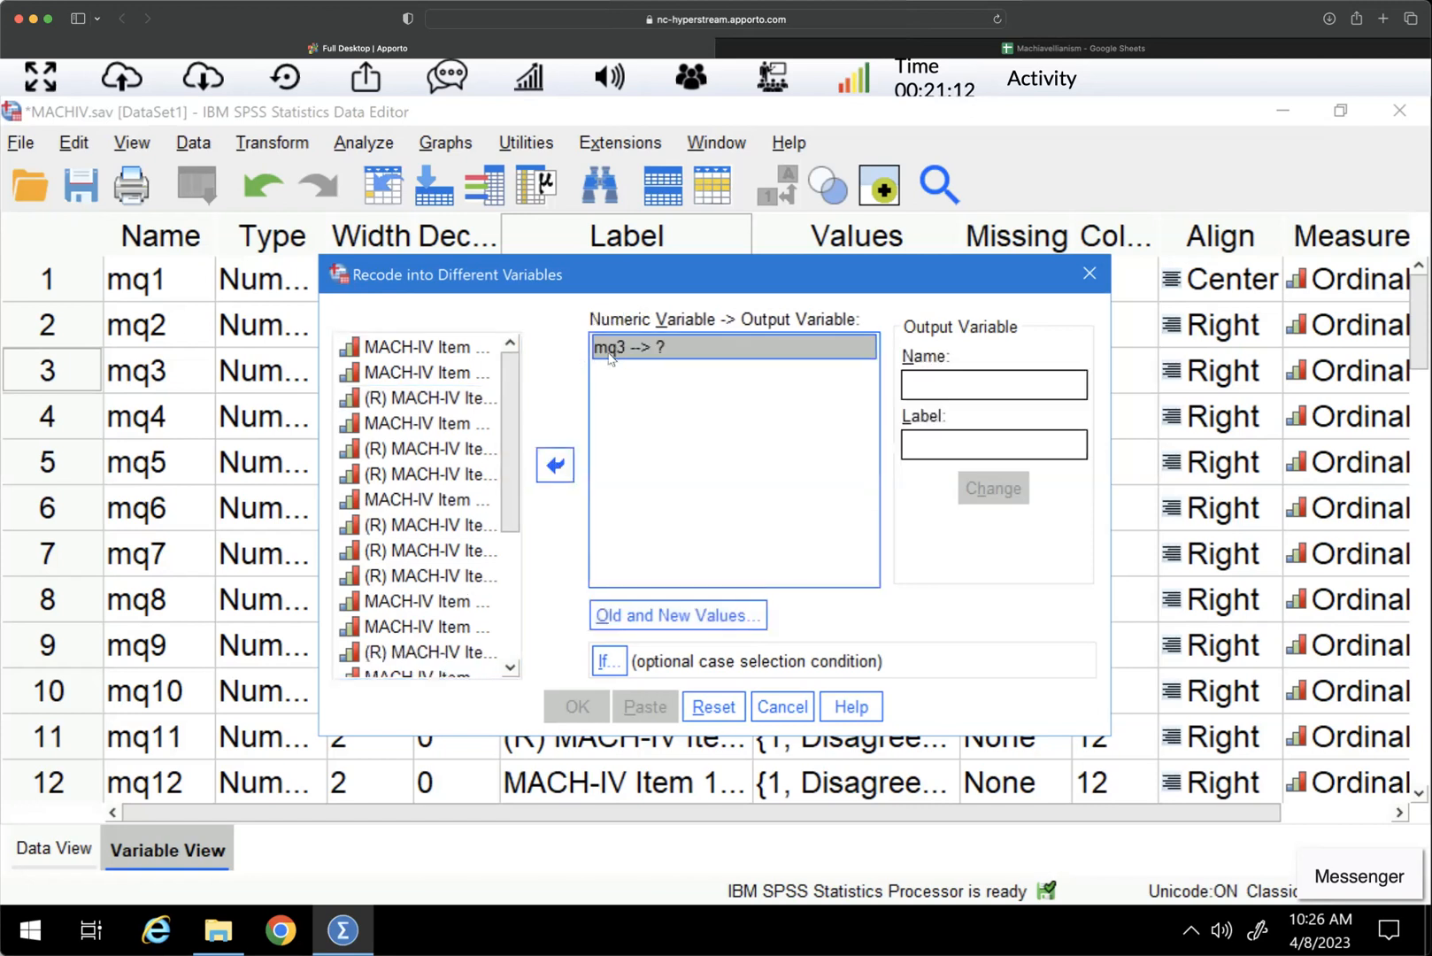
Step: Name the output variable mq3R
click(931, 387)
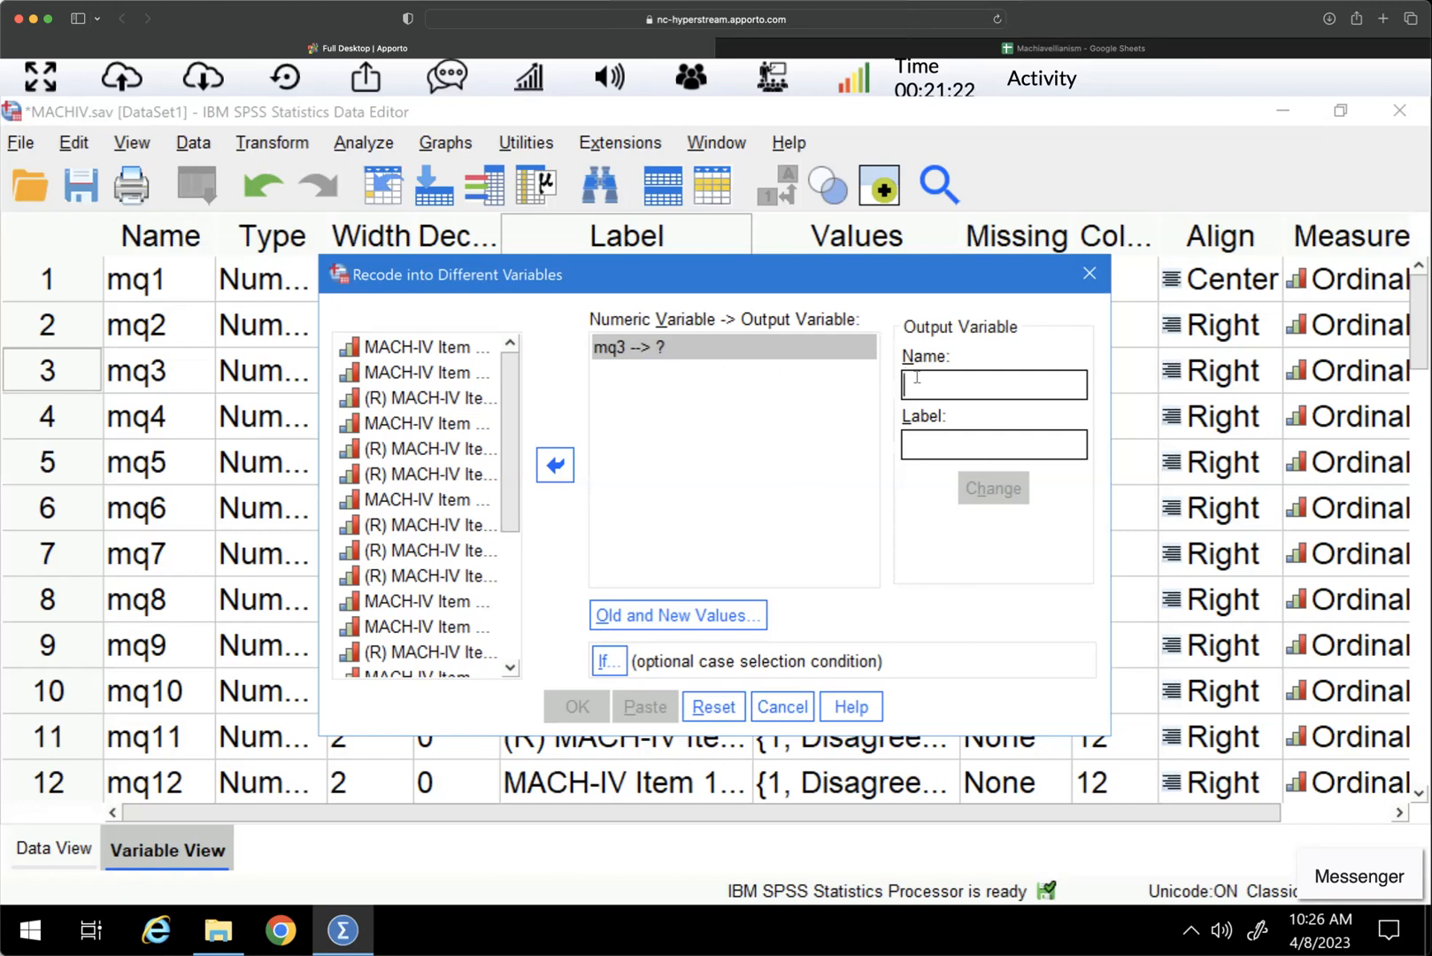
text(mq)
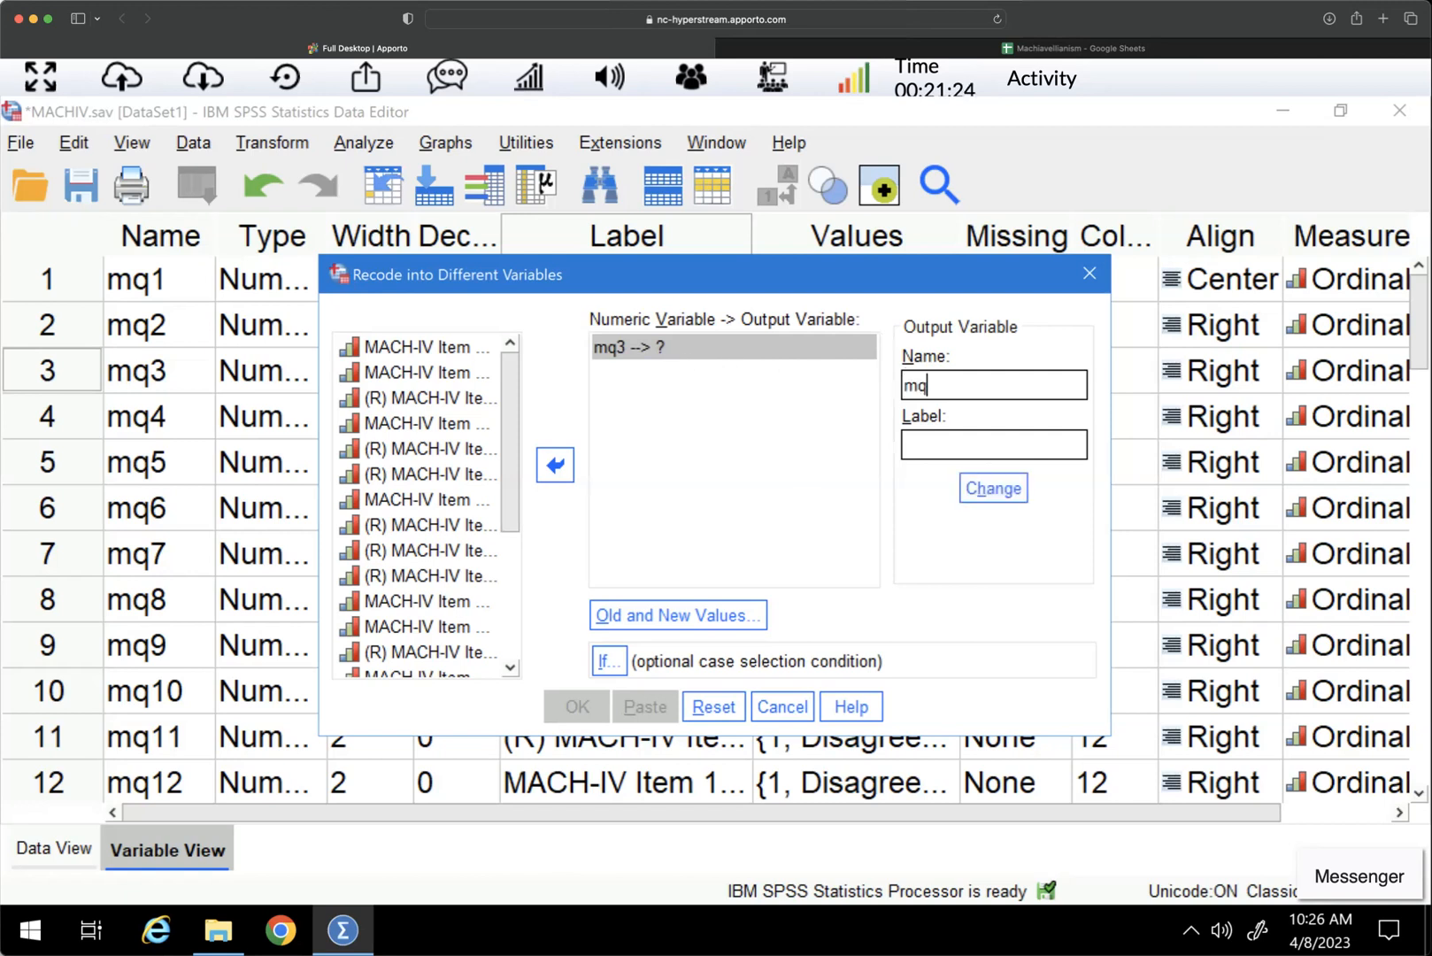
text(3R)
Step: Label the output variable "mq3 reverse scored" and apply its name and label to the mq3 recode
click(974, 443)
click(942, 444)
text(mq3)
key(BackSpace)
key(BackSpace)
key(BackSpace)
text(Rever)
key(BackSpace)
key(BackSpace)
key(BackSpace)
key(BackSpace)
key(BackSpace)
text(mq3 re)
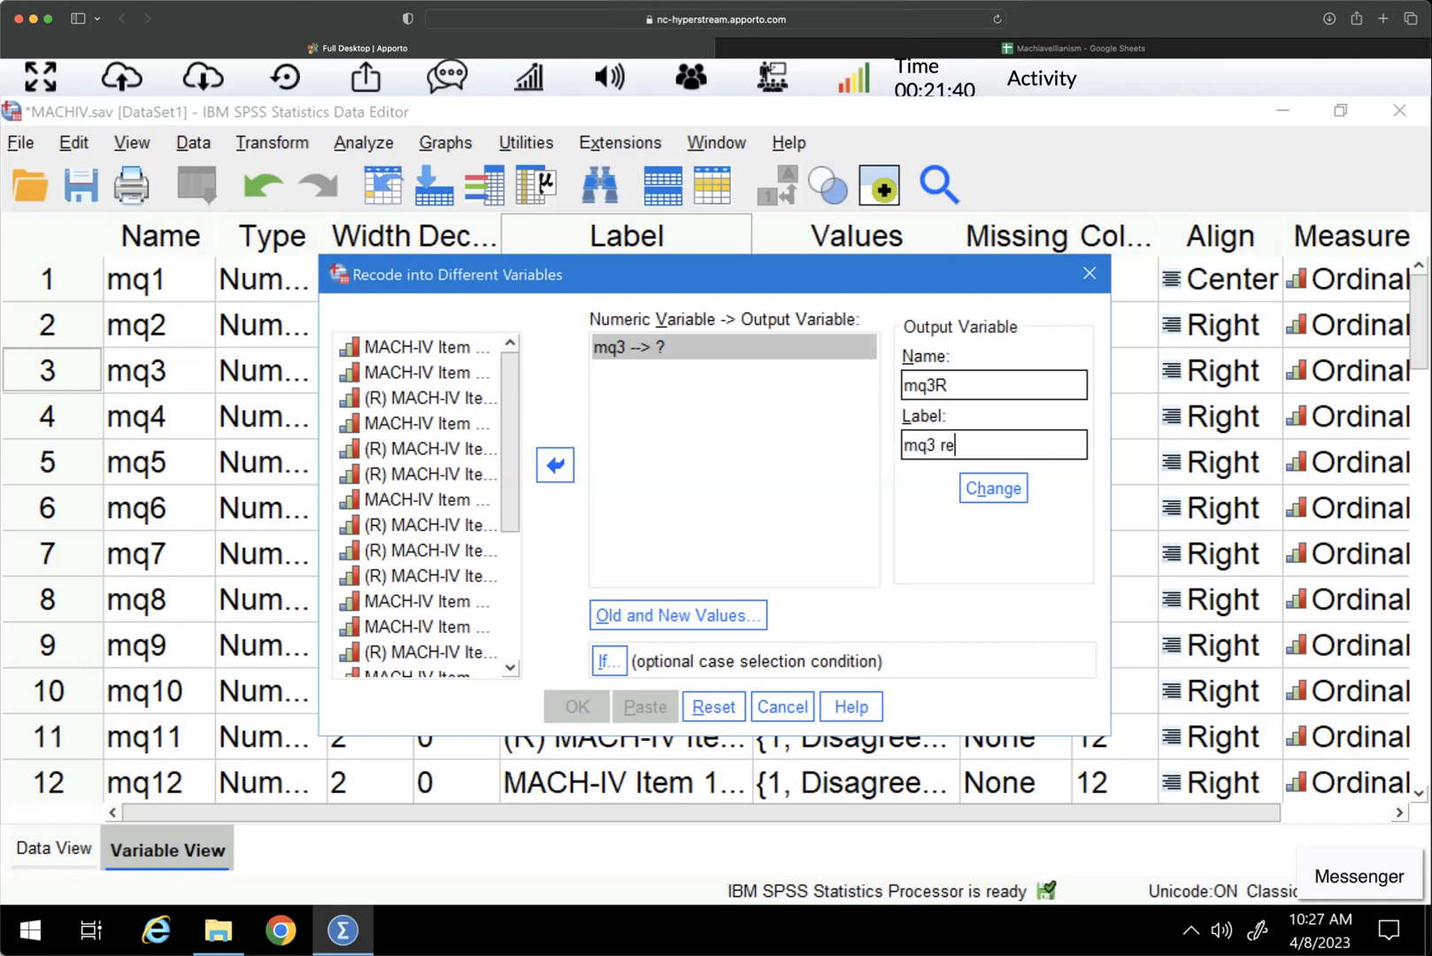
text(verse scored)
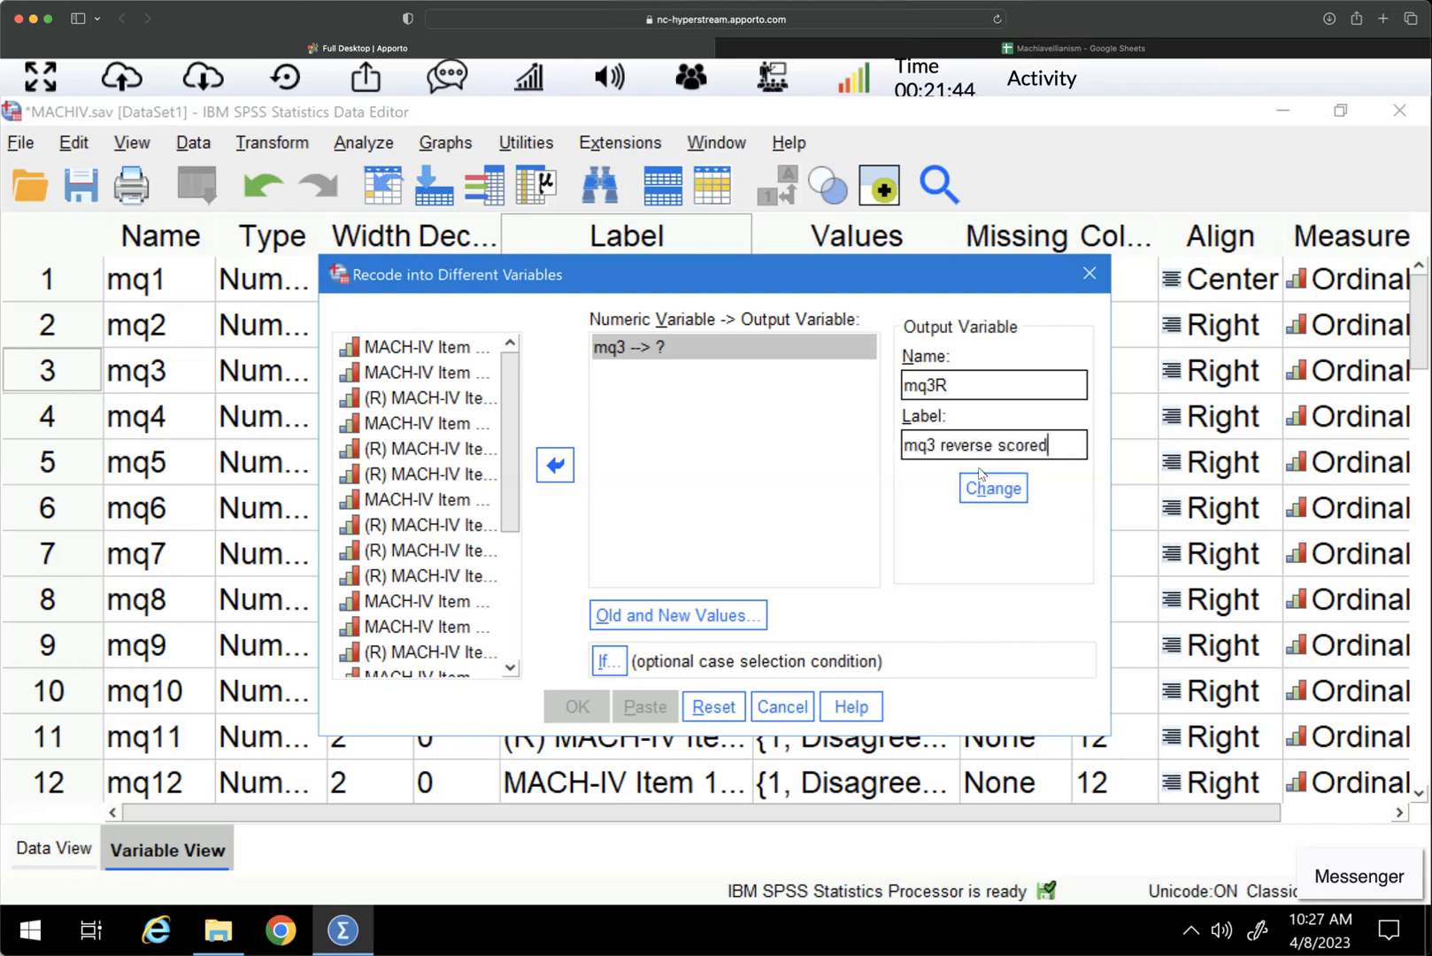
double_click(949, 383)
click(995, 487)
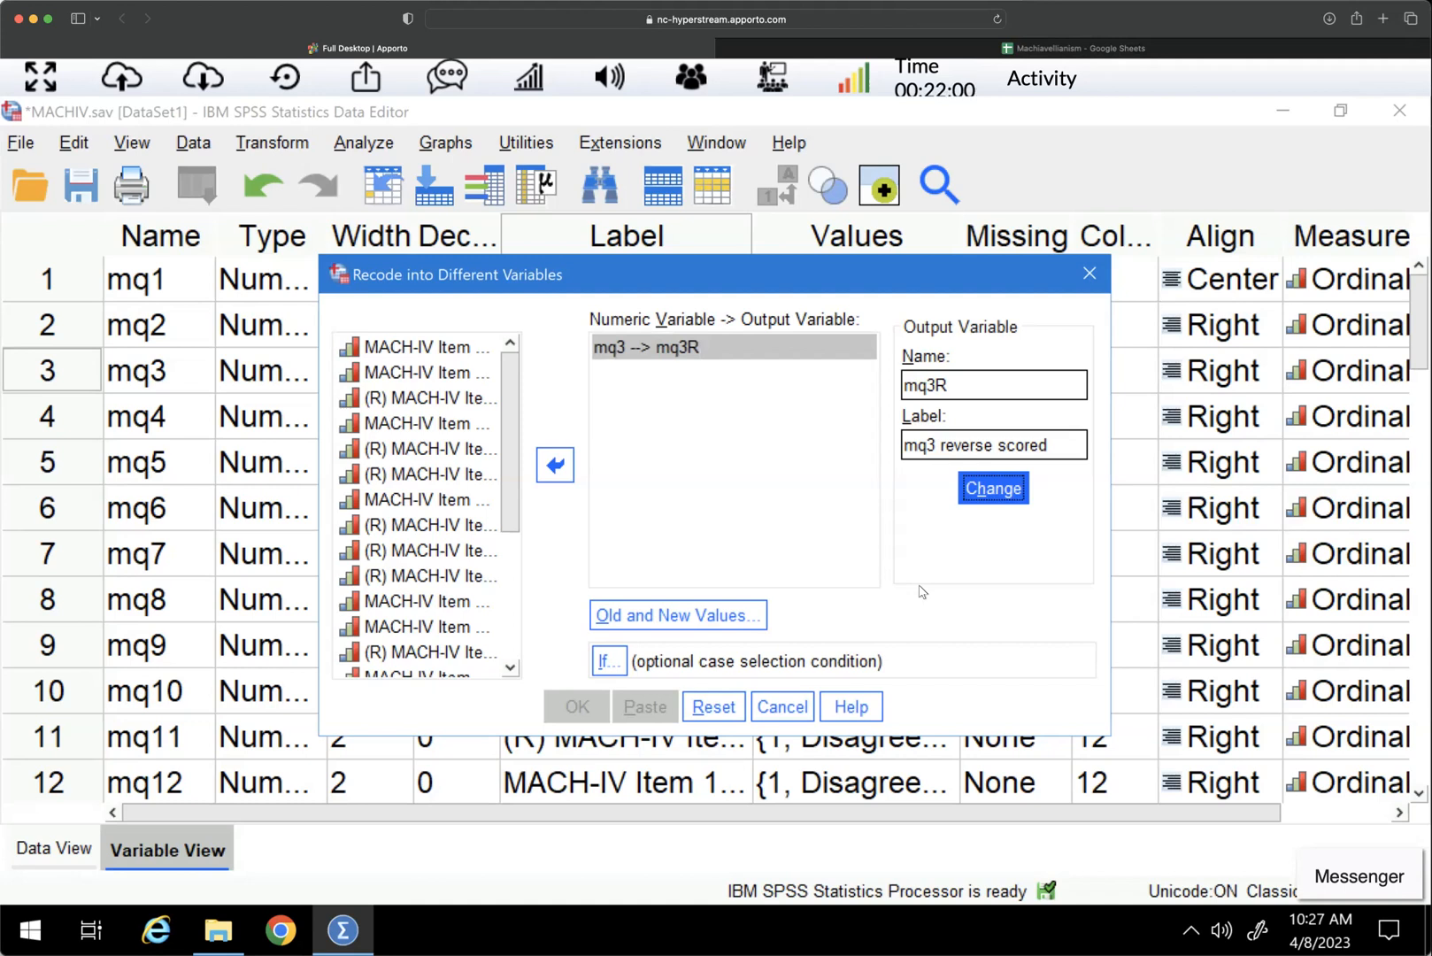
Step: Open the old and new values definition and add the mapping from old value 1 to new value 5
click(712, 617)
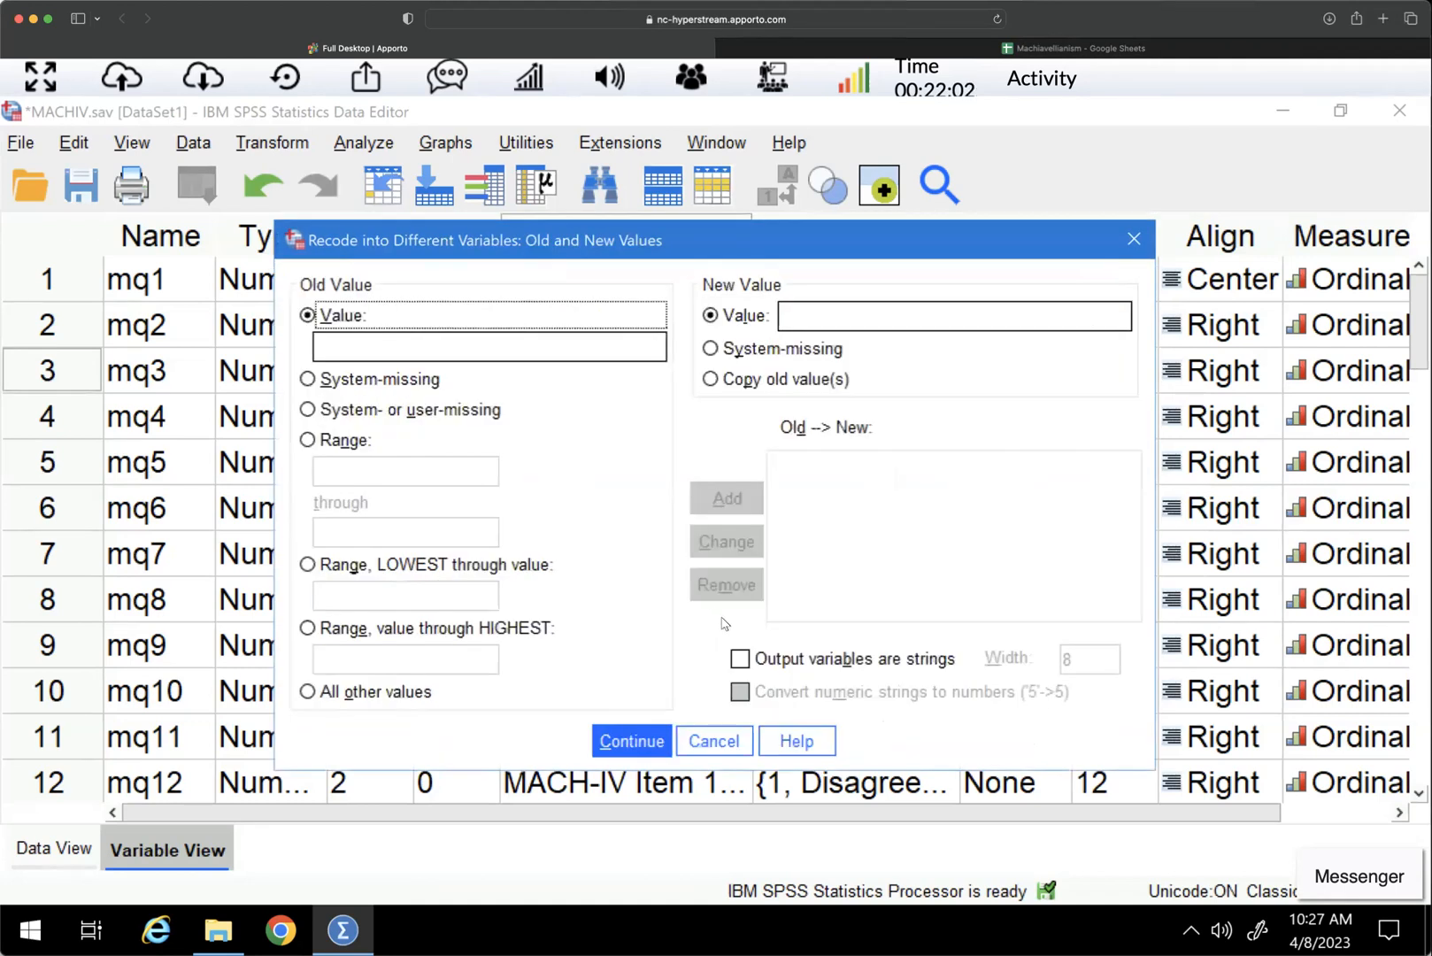
click(352, 337)
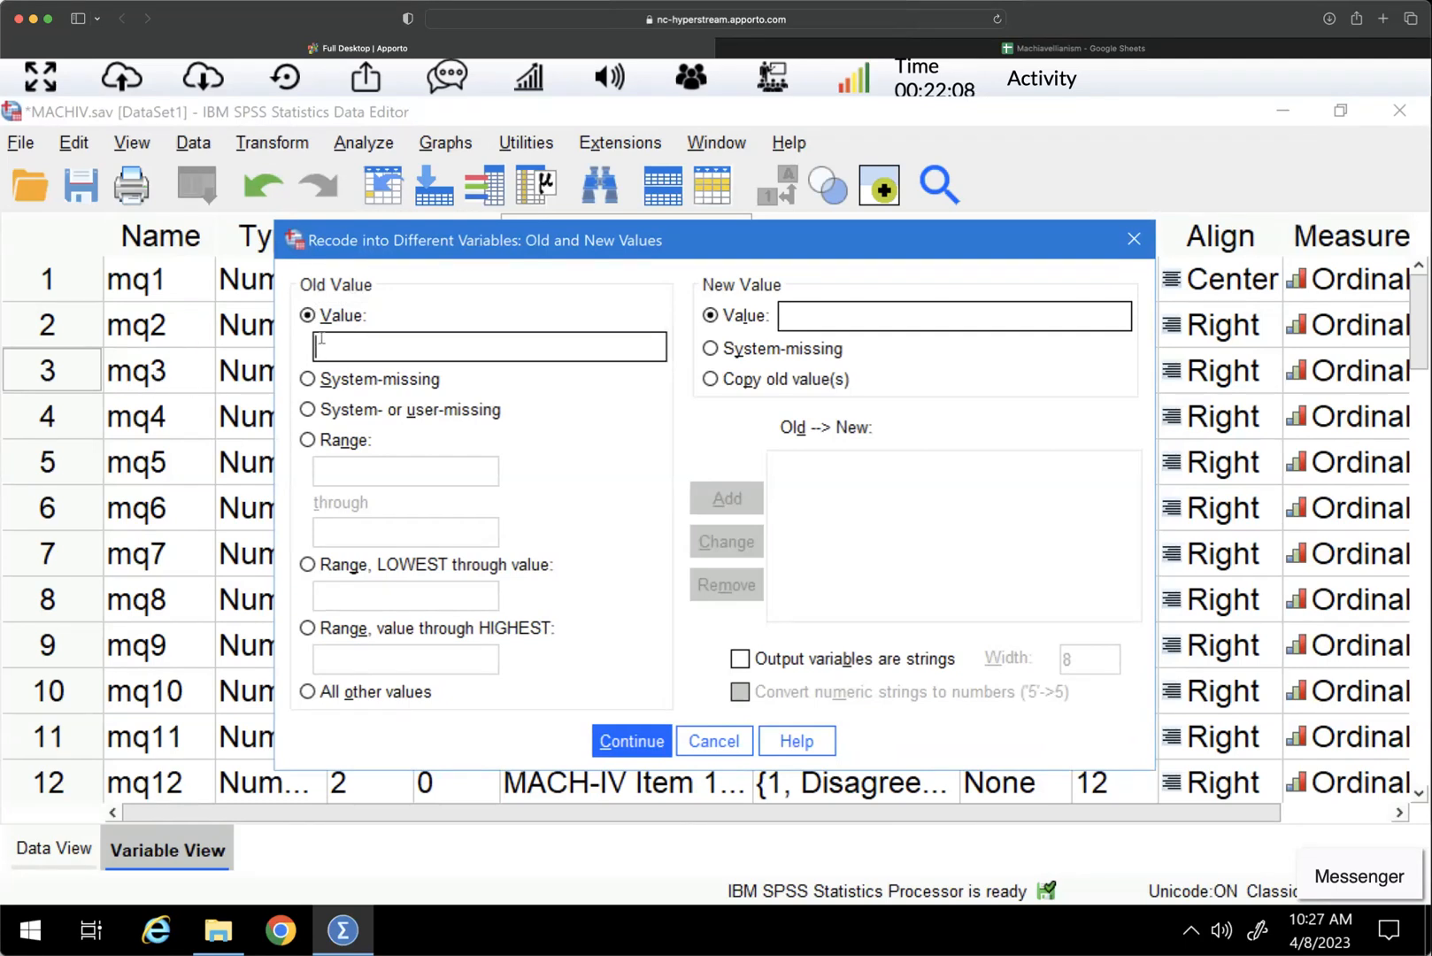
text(1)
click(820, 316)
text(5)
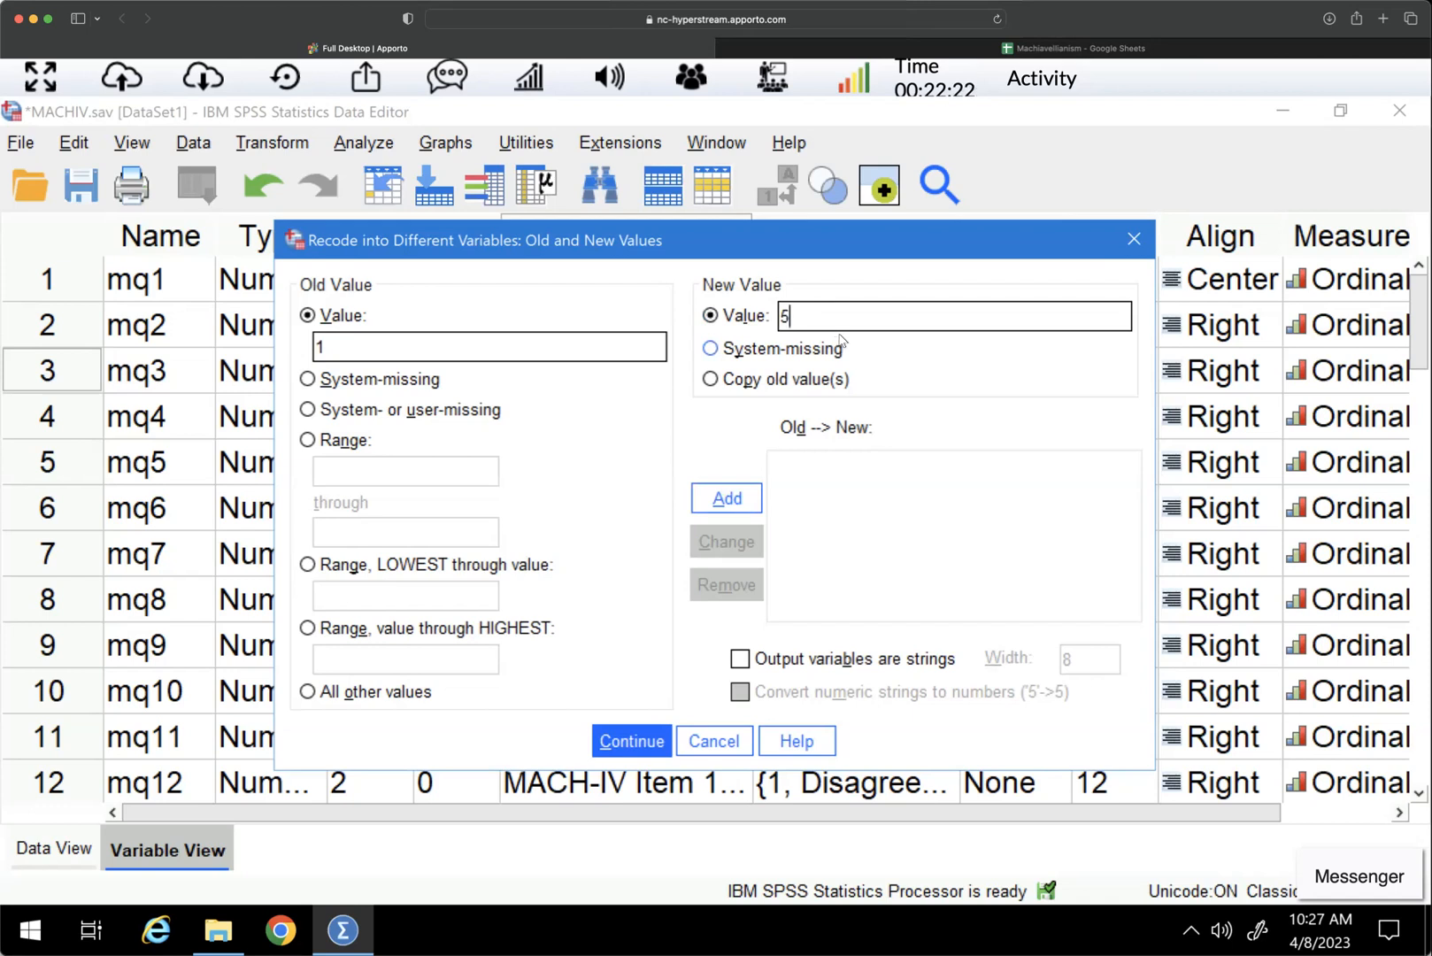
click(737, 501)
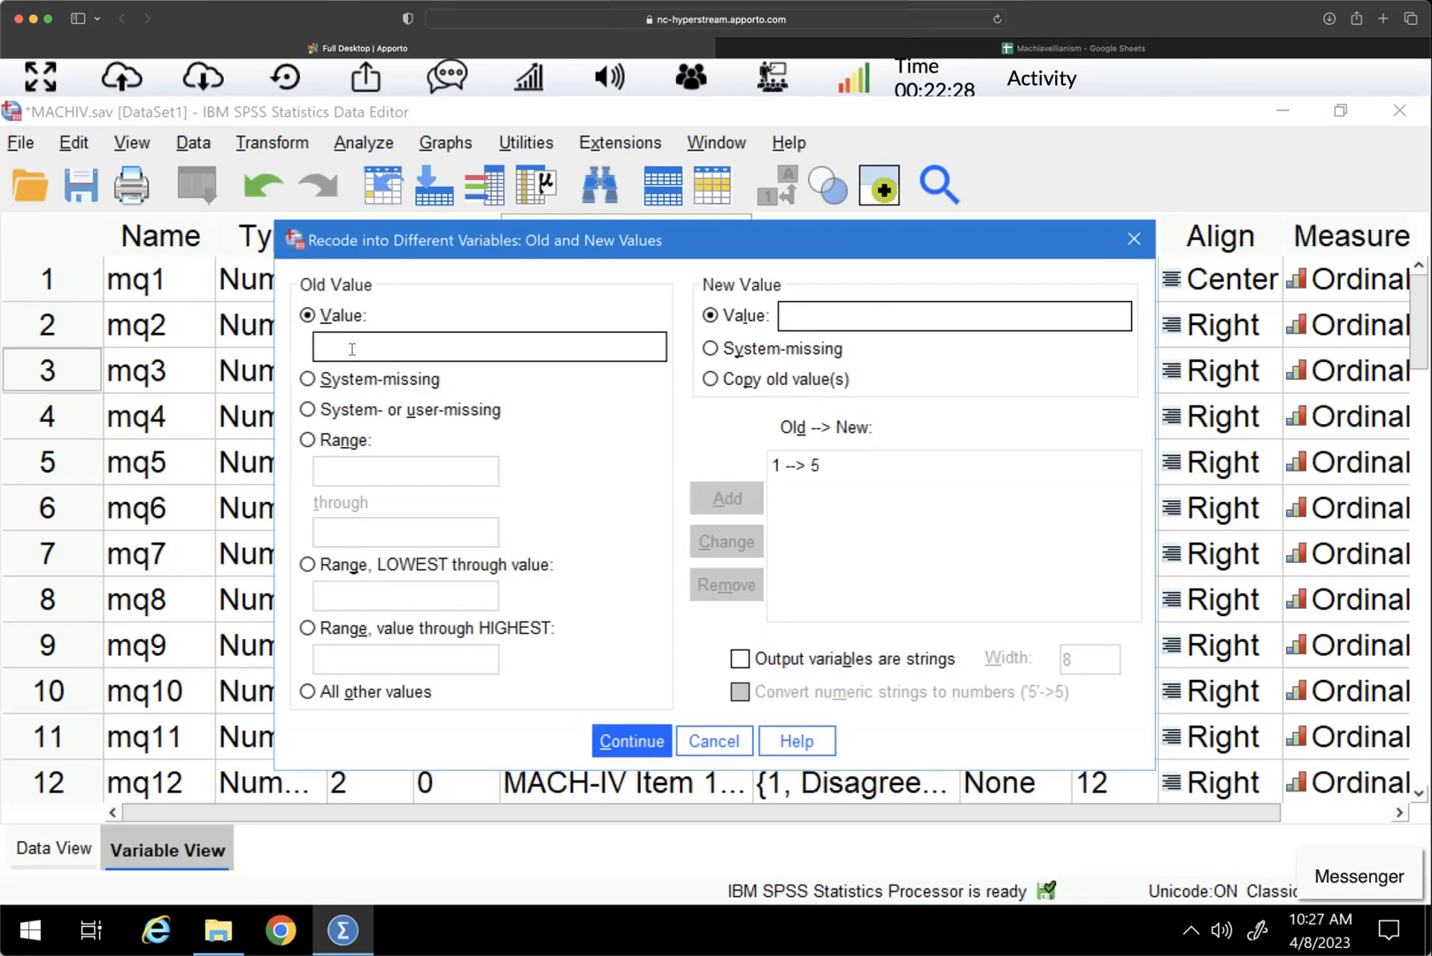
Step: Add the mappings from old value 2 to new value 4 and from 3 to 3
text(2)
click(815, 318)
text(4)
click(726, 498)
text(3)
click(809, 315)
text(3)
click(724, 501)
Step: Add the mappings from old value 4 to new value 2 and from 5 to 1
click(411, 342)
text(4)
click(791, 316)
text(2)
click(727, 497)
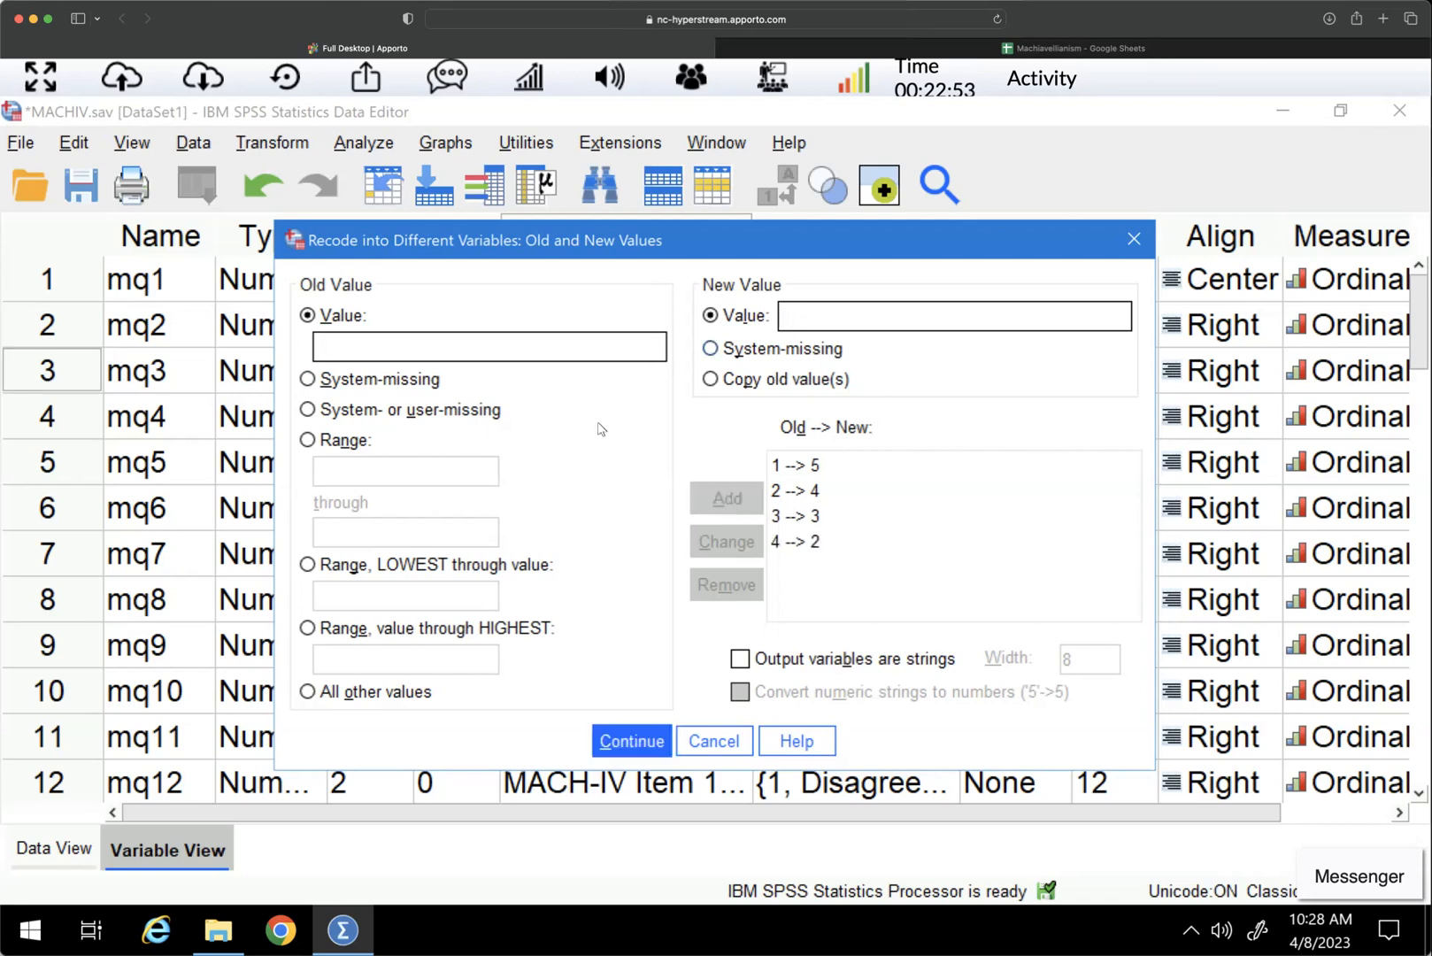
text(5)
click(852, 317)
text(1)
click(728, 501)
Step: Accept the value mappings, run the recode of mq3 into mq3R, and return to the Data Editor
click(645, 737)
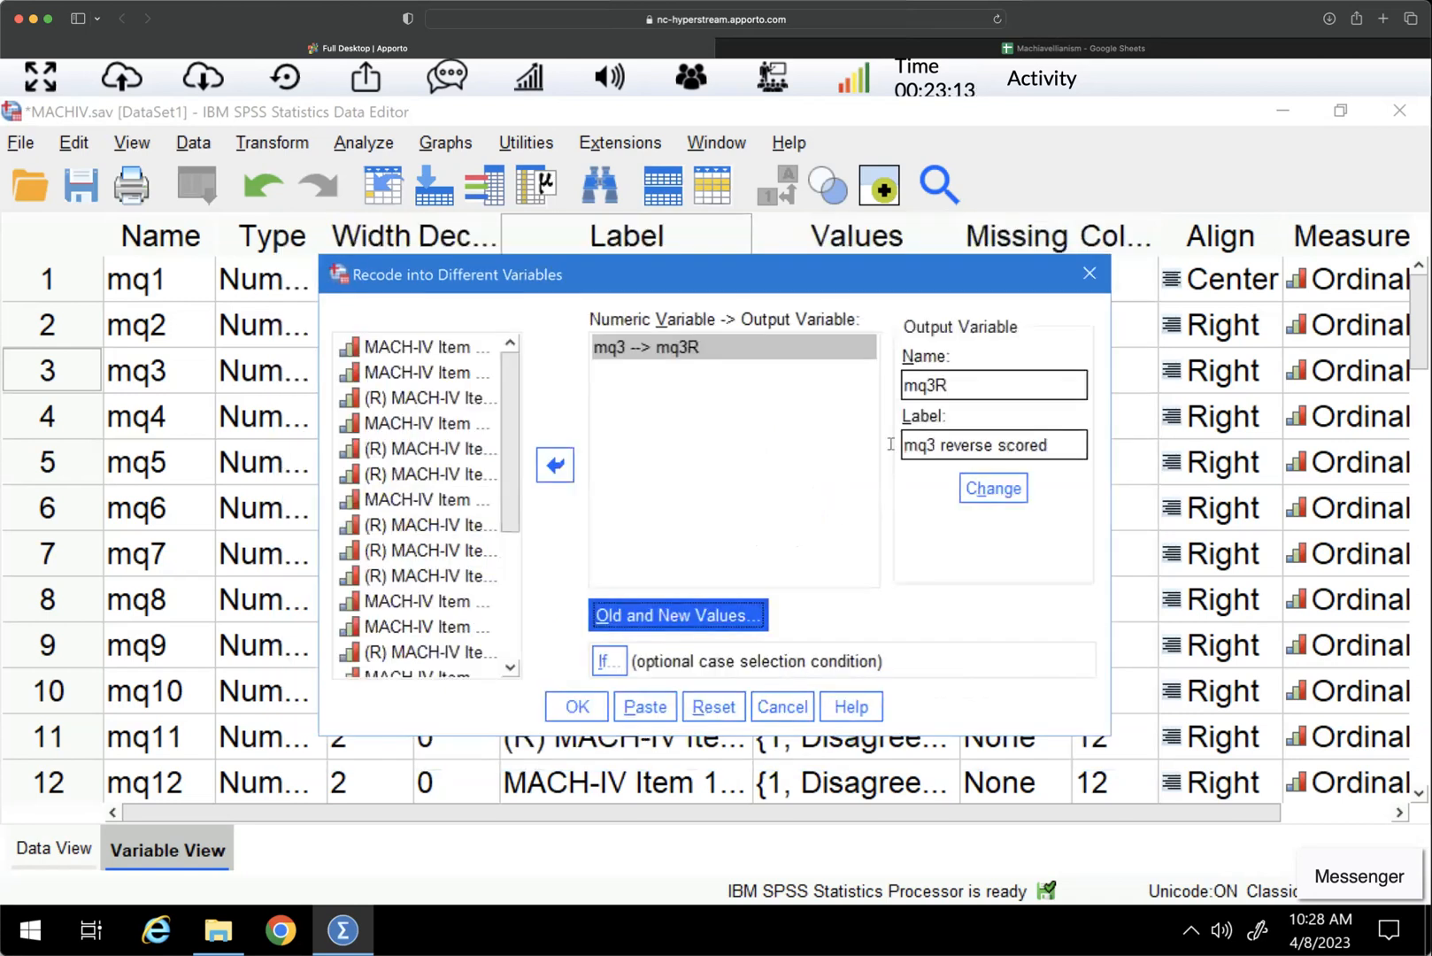
click(573, 708)
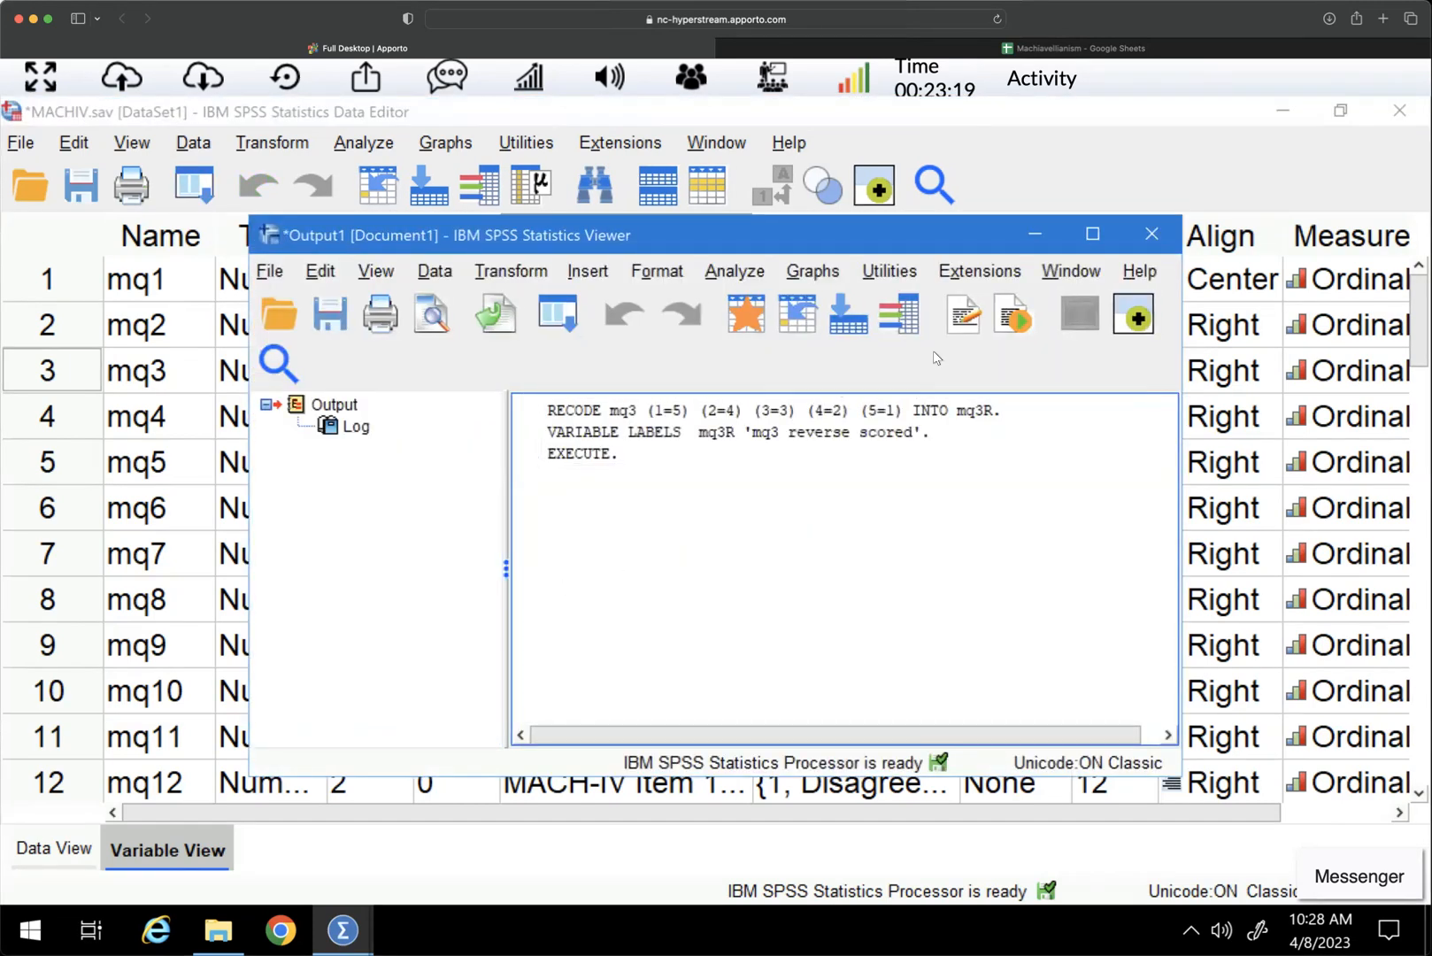
click(985, 123)
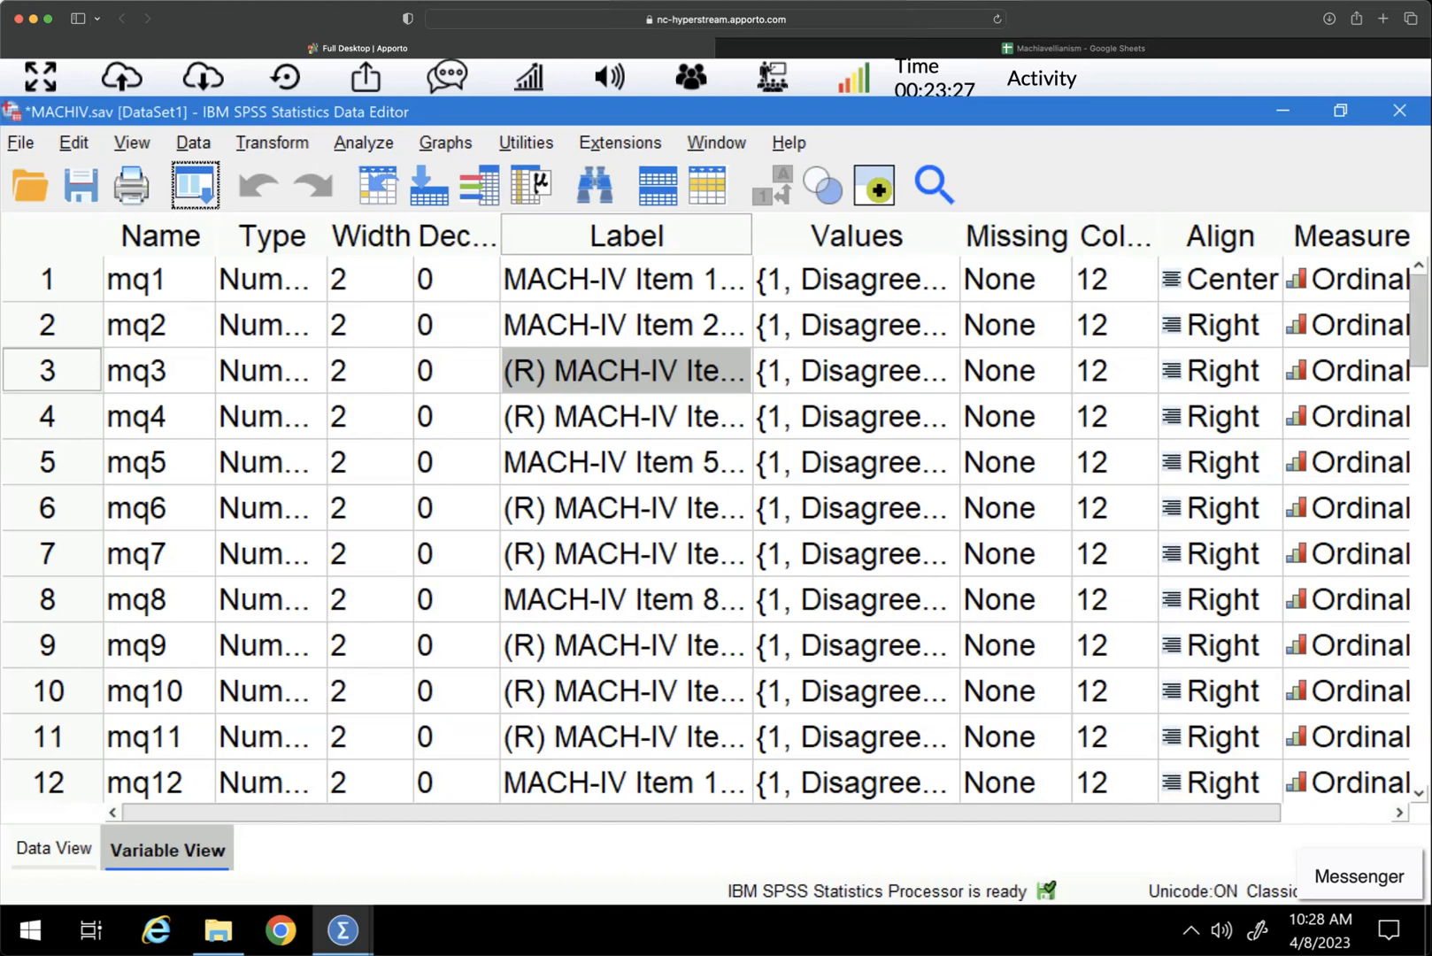
Step: Move the new variable mq3R from the end of the variable list to directly below mq3
scroll(709, 569, down, 6)
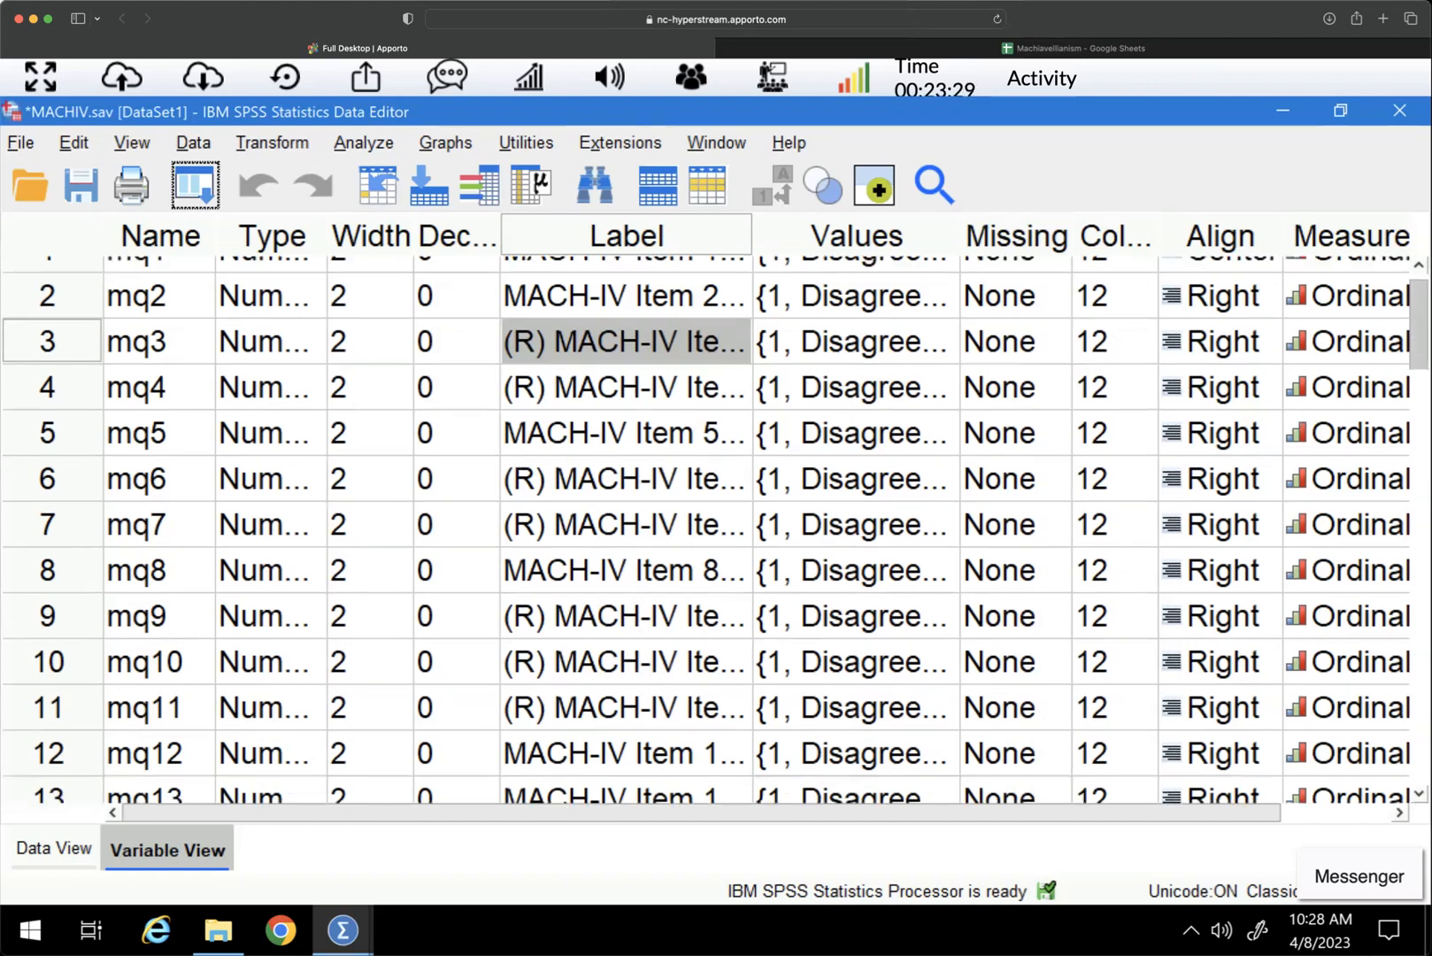
scroll(1396, 483, down, 1)
scroll(1397, 483, up, 1)
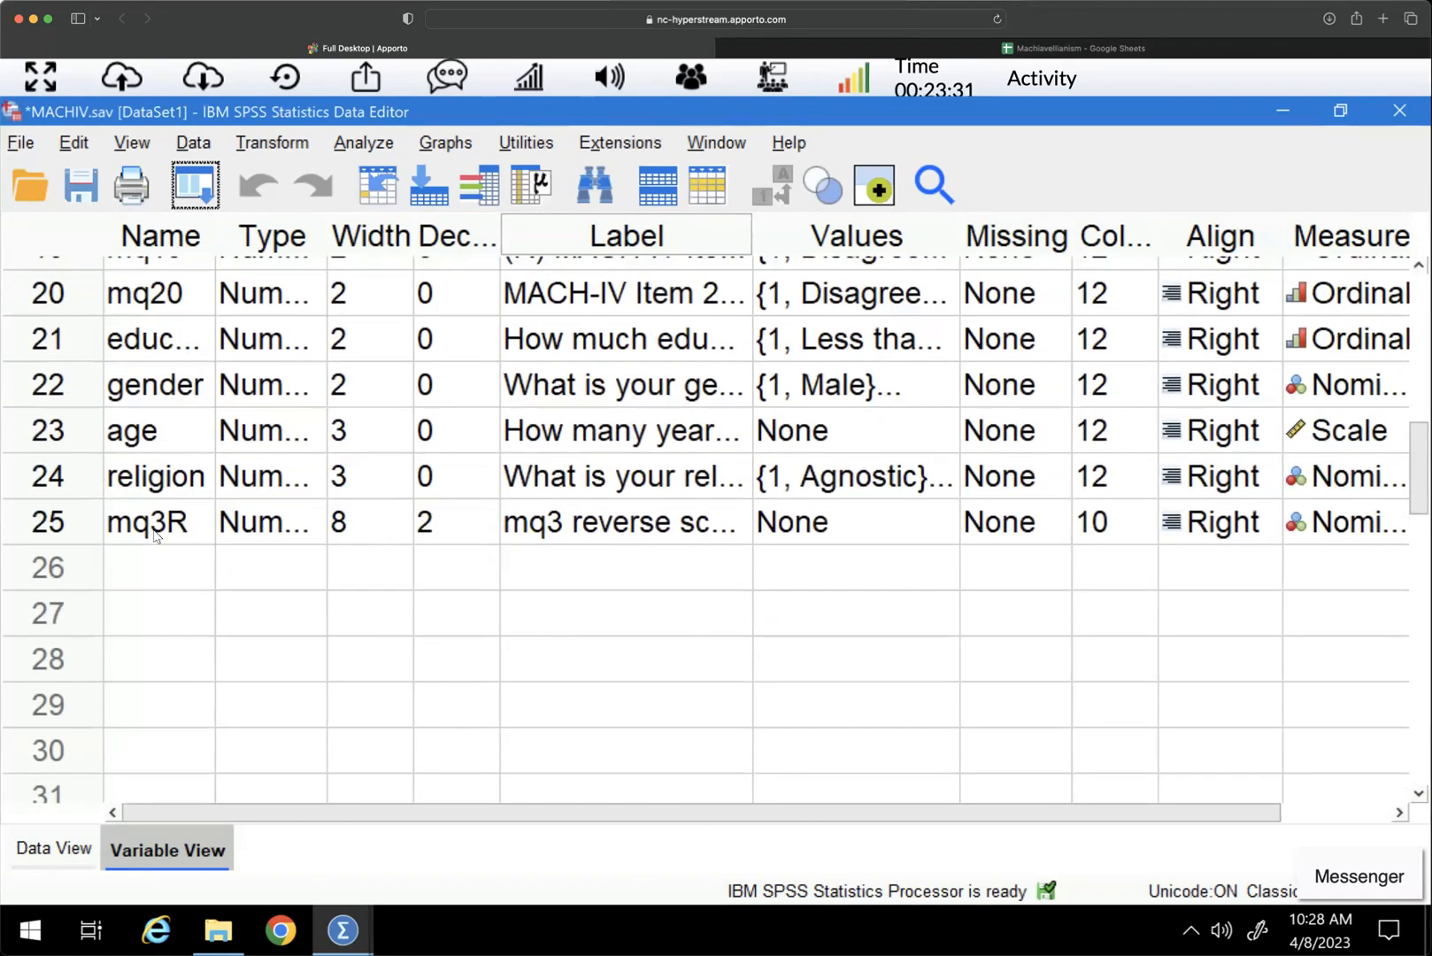
click(48, 522)
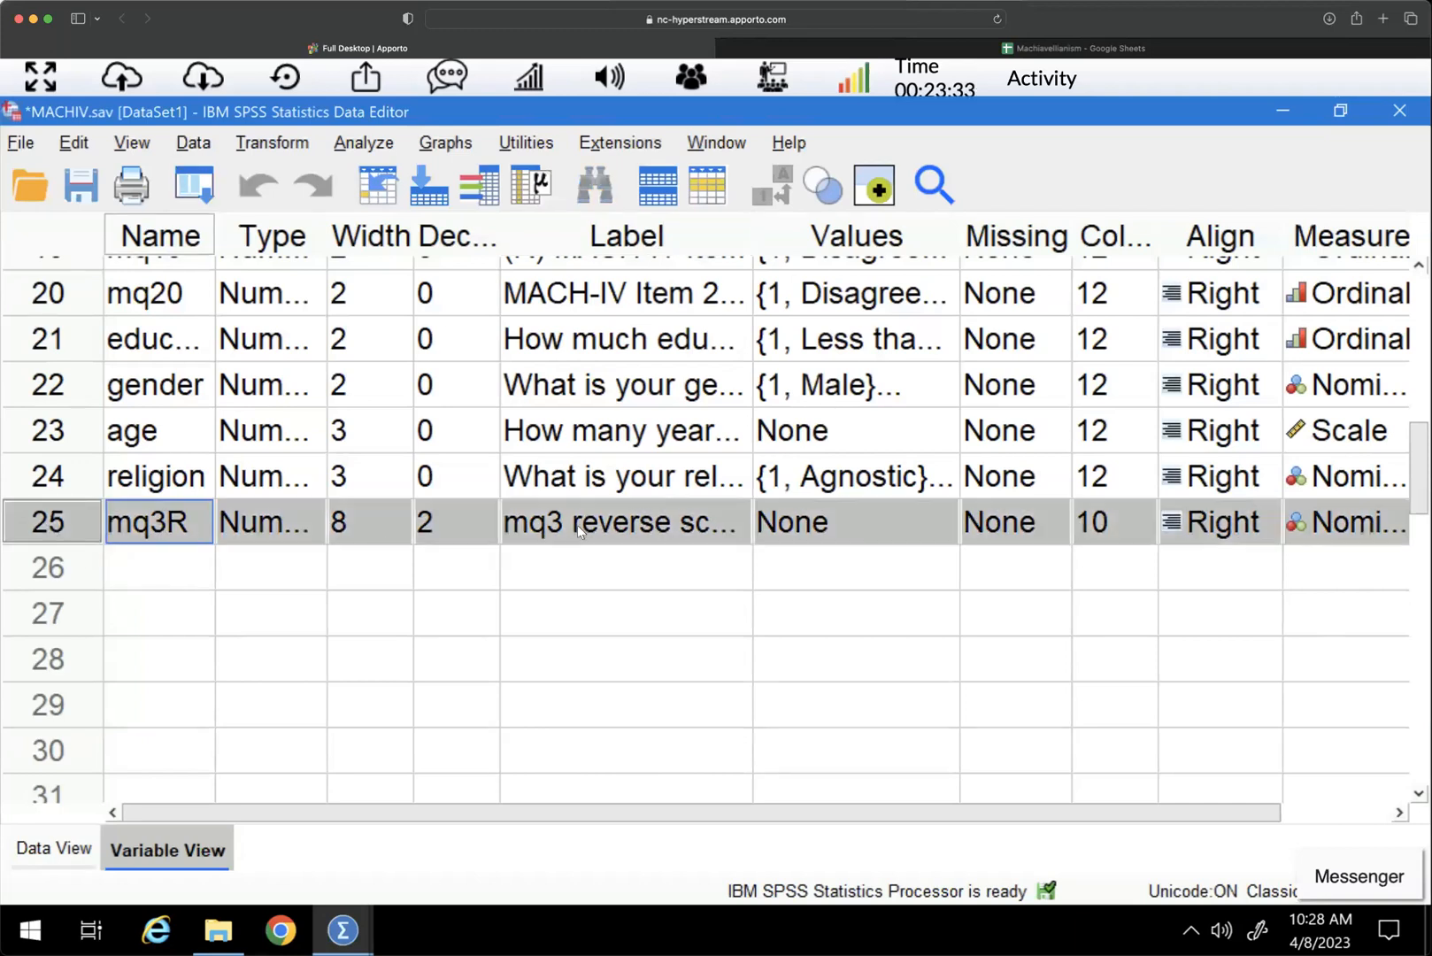
drag(57, 493, 58, 406)
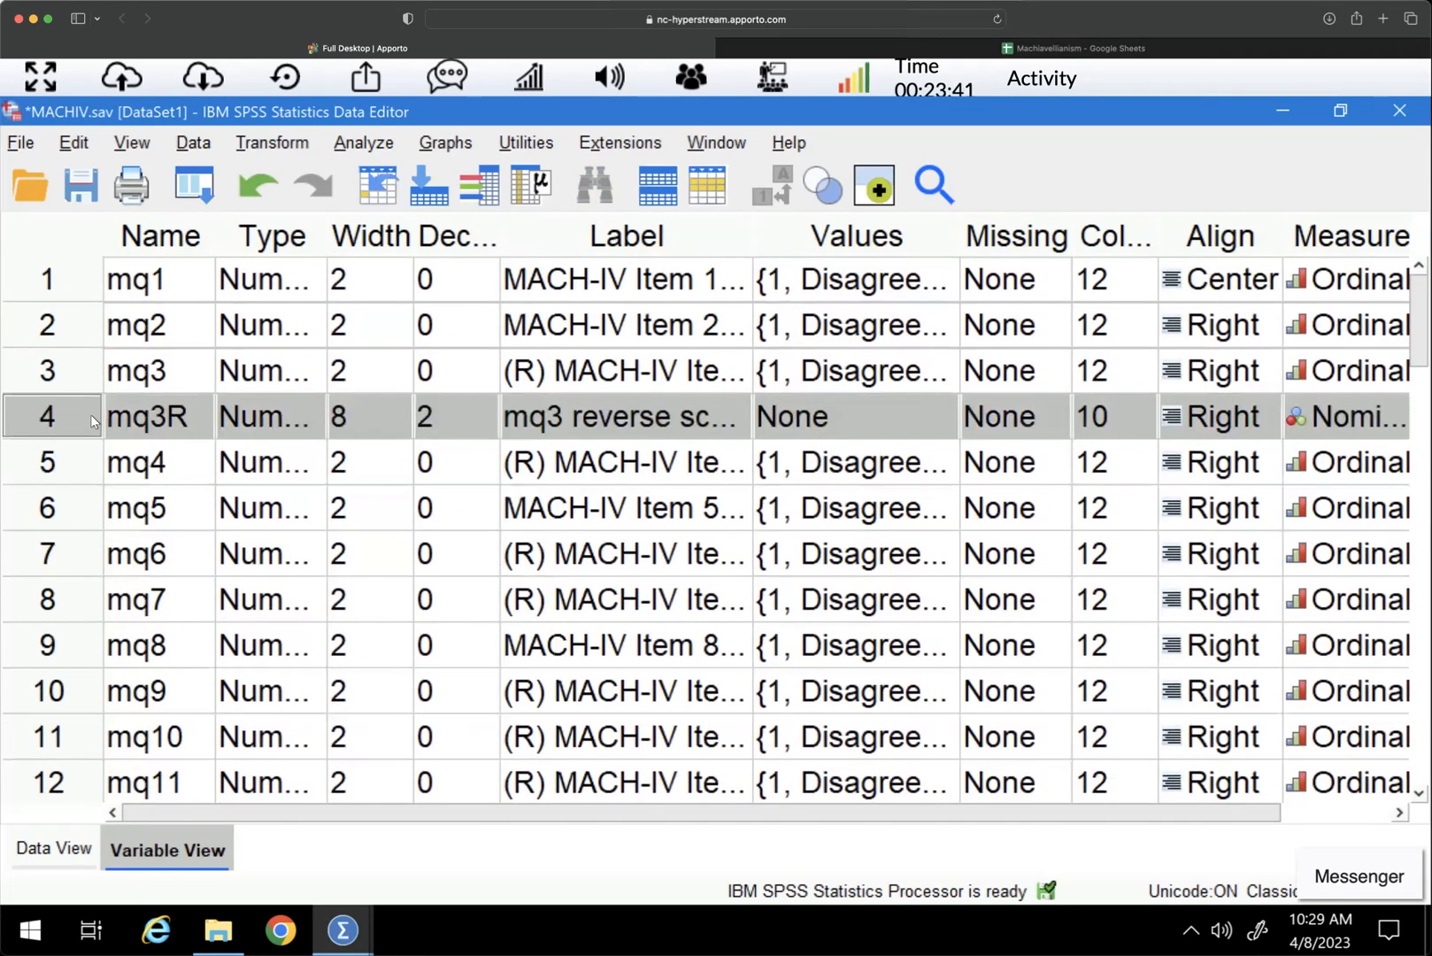
Step: Show mq3 in the case data and compare its values with the adjacent mq3R column
double_click(56, 376)
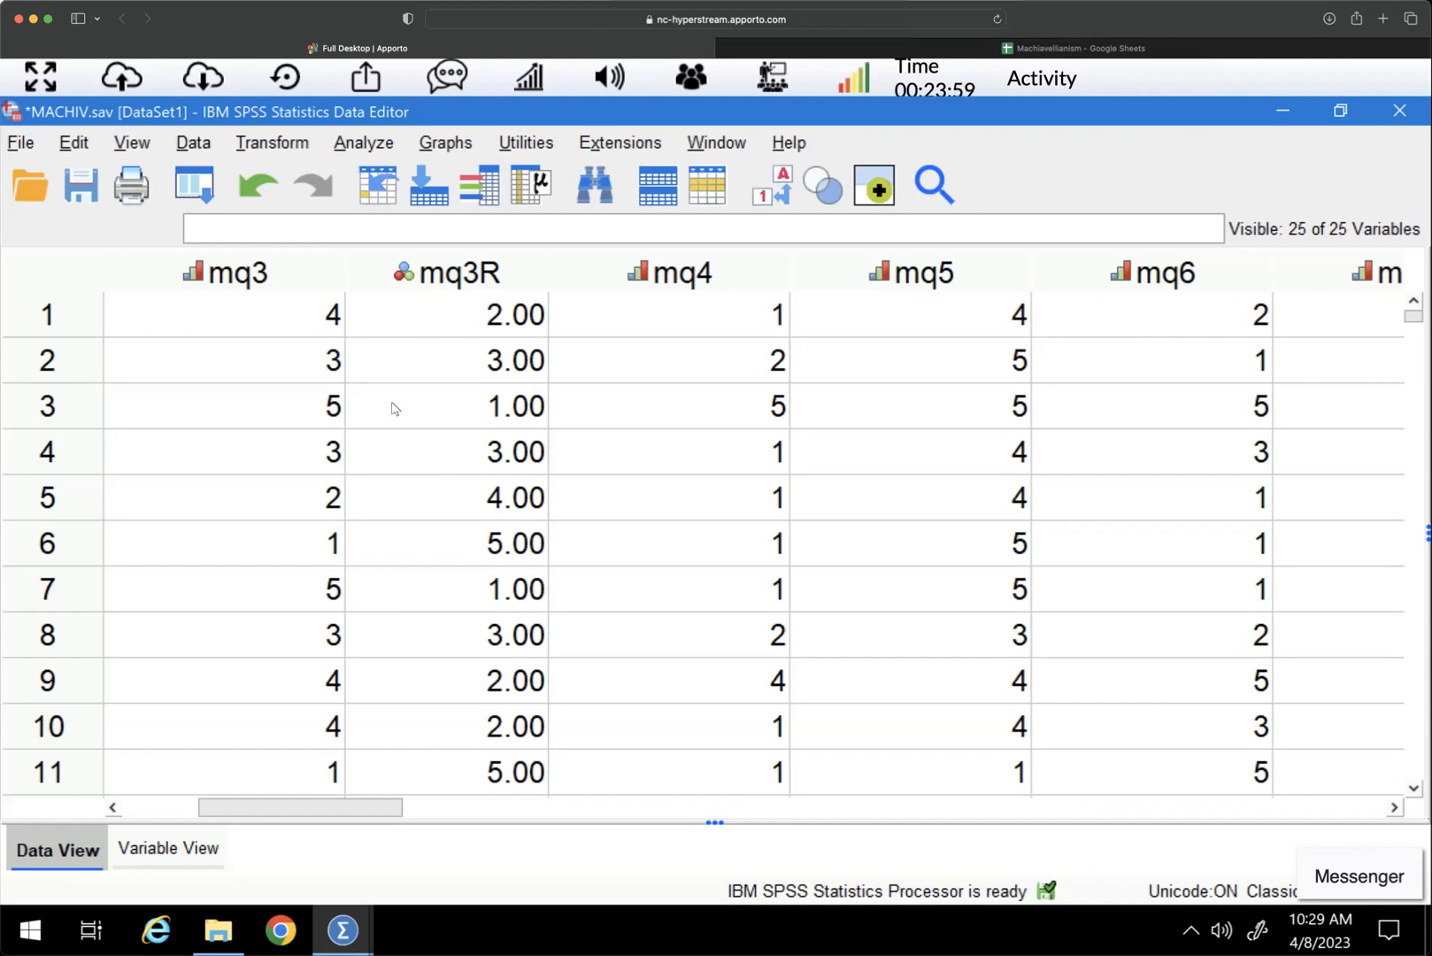
scroll(395, 408, down, 1)
scroll(394, 408, up, 1)
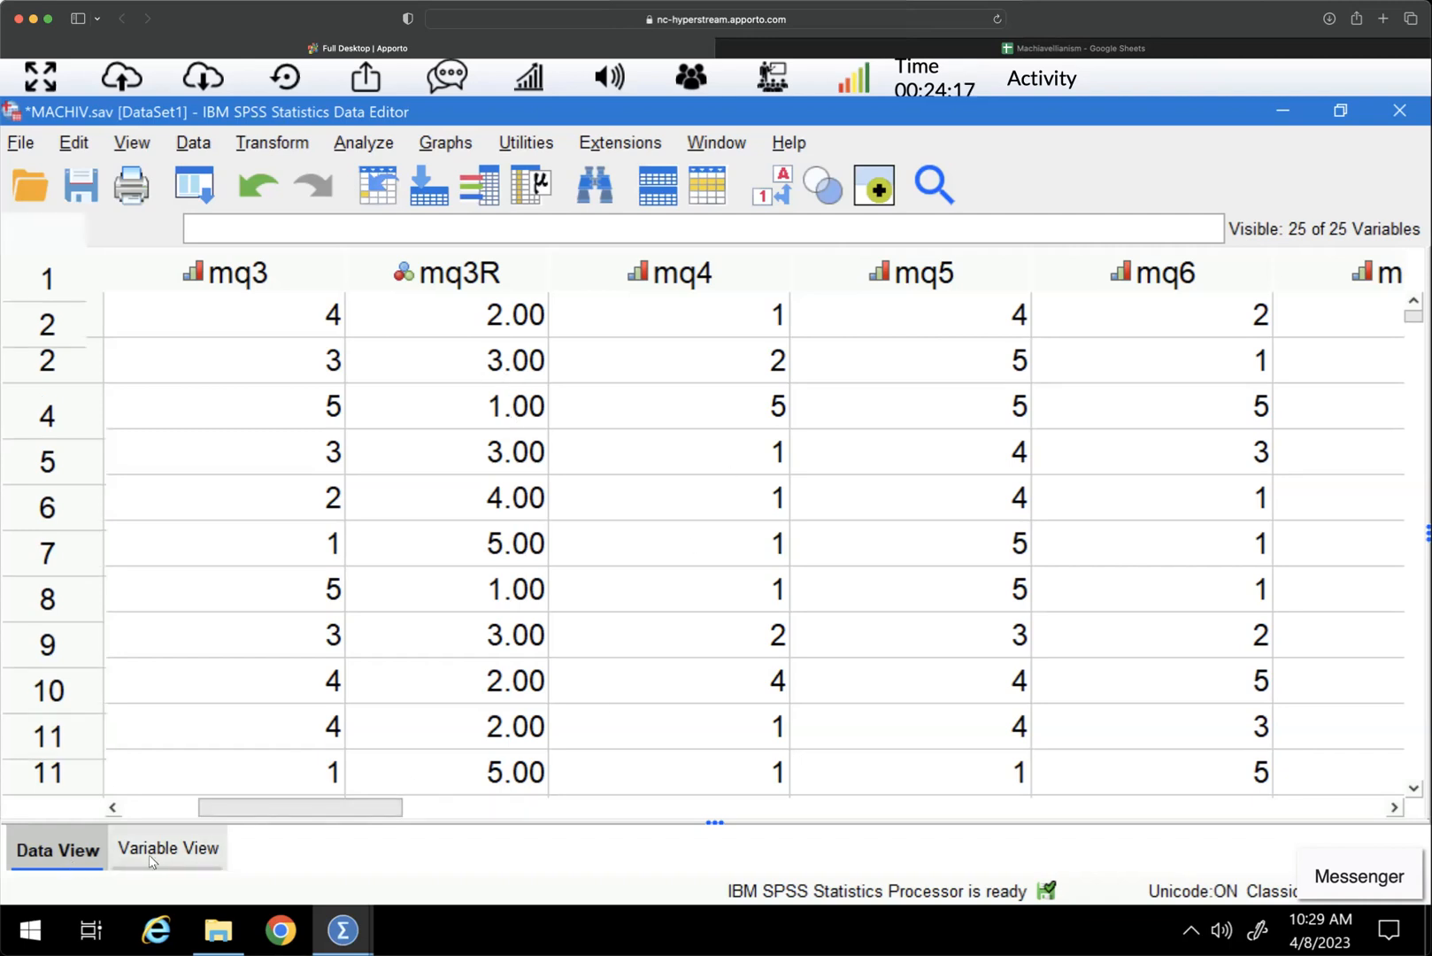
Step: Reopen Recode into Different Variables from the variable list and add mq4 with the output variable name mq4R
click(152, 861)
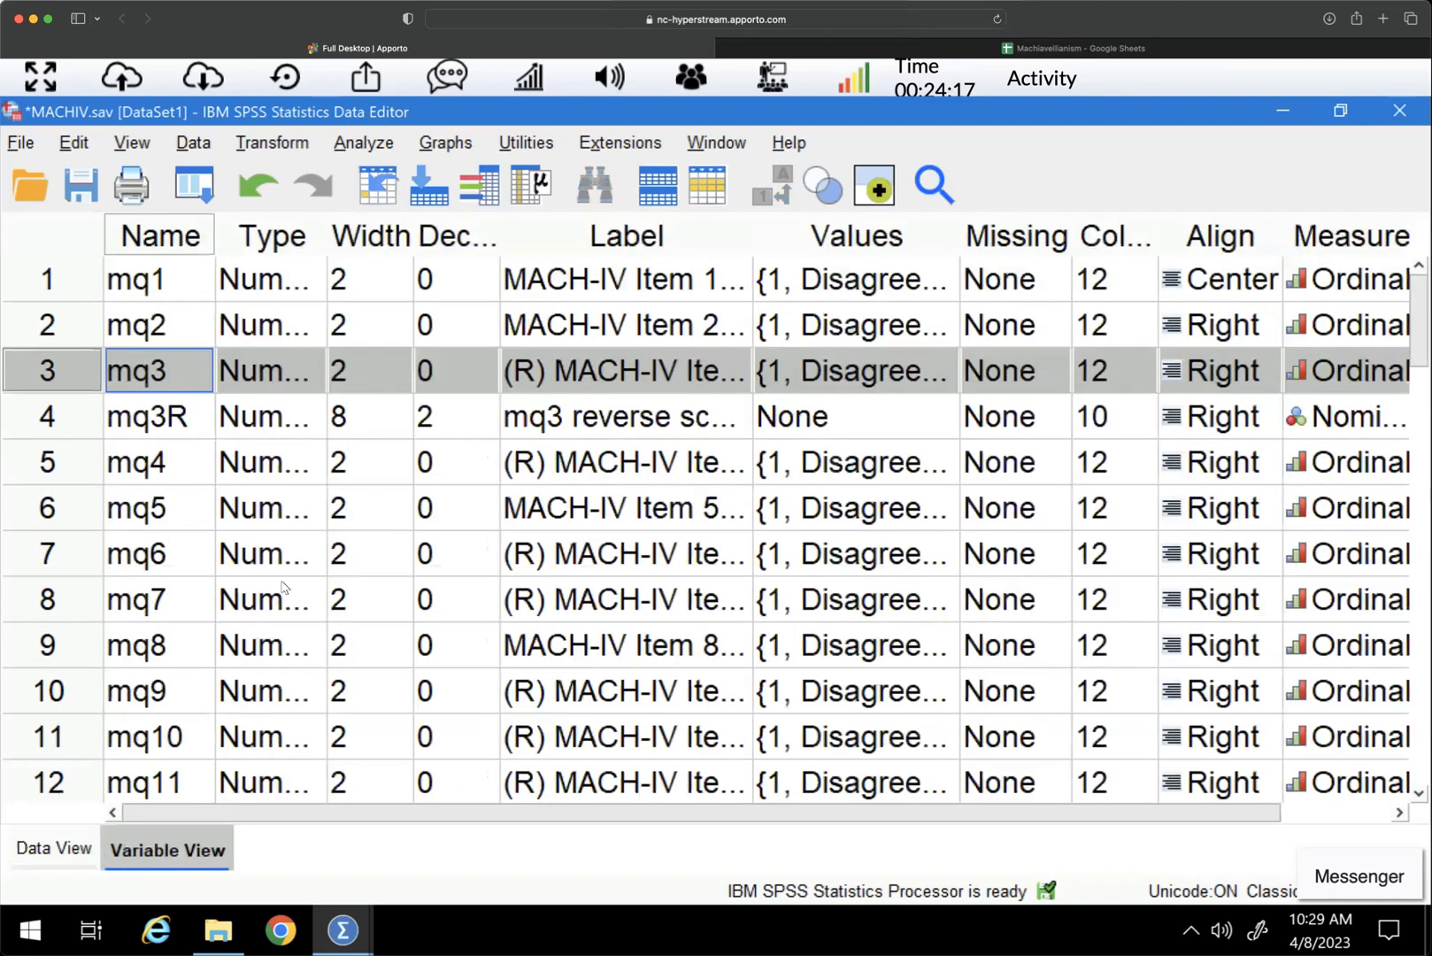
click(268, 147)
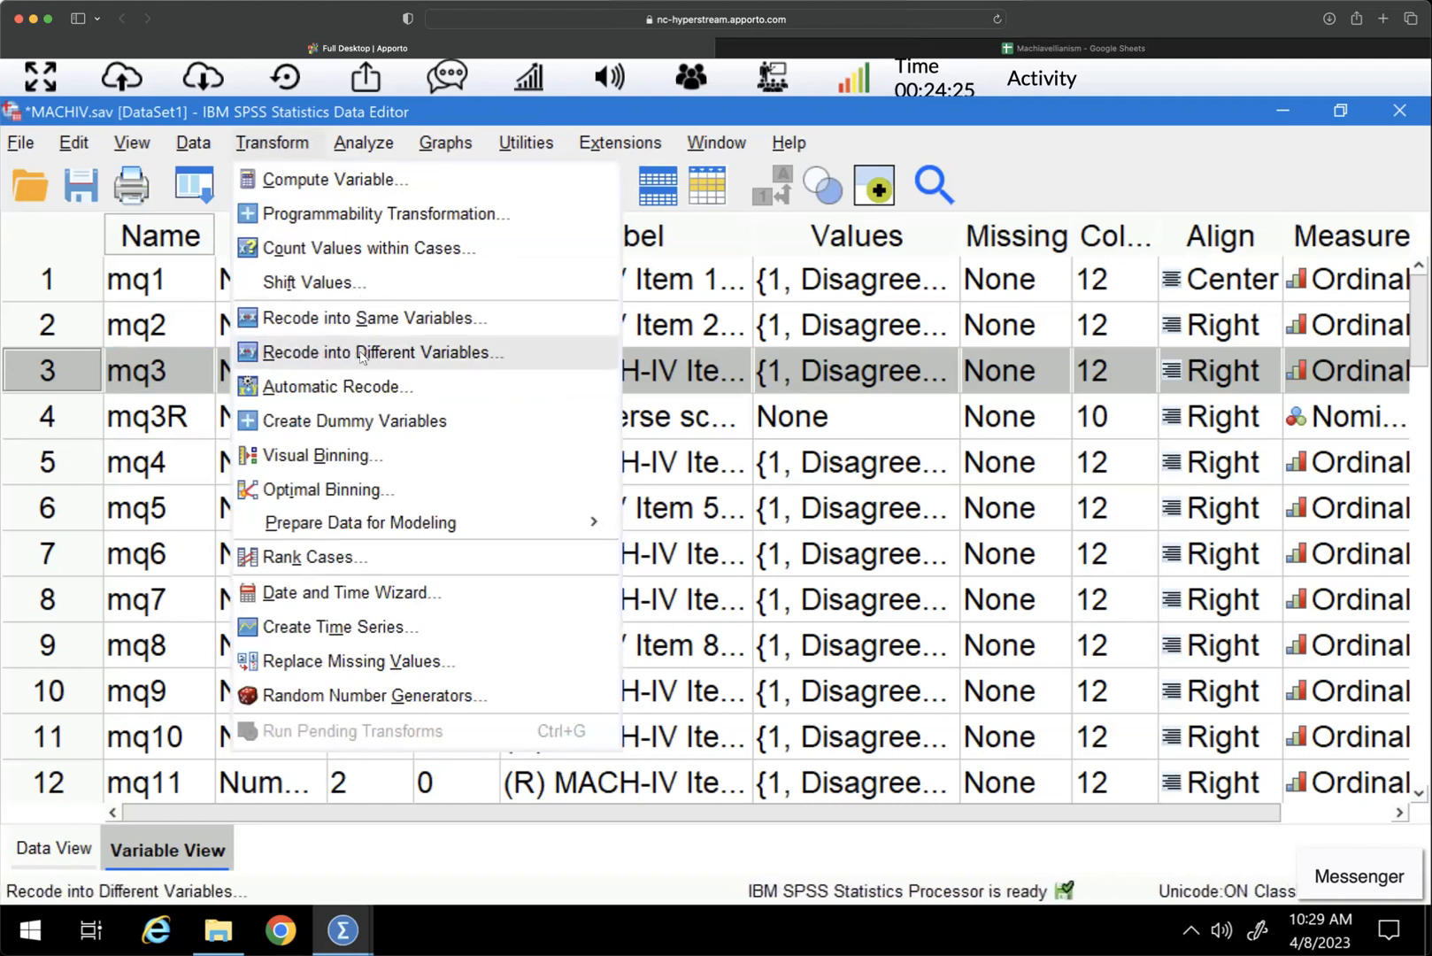
click(441, 354)
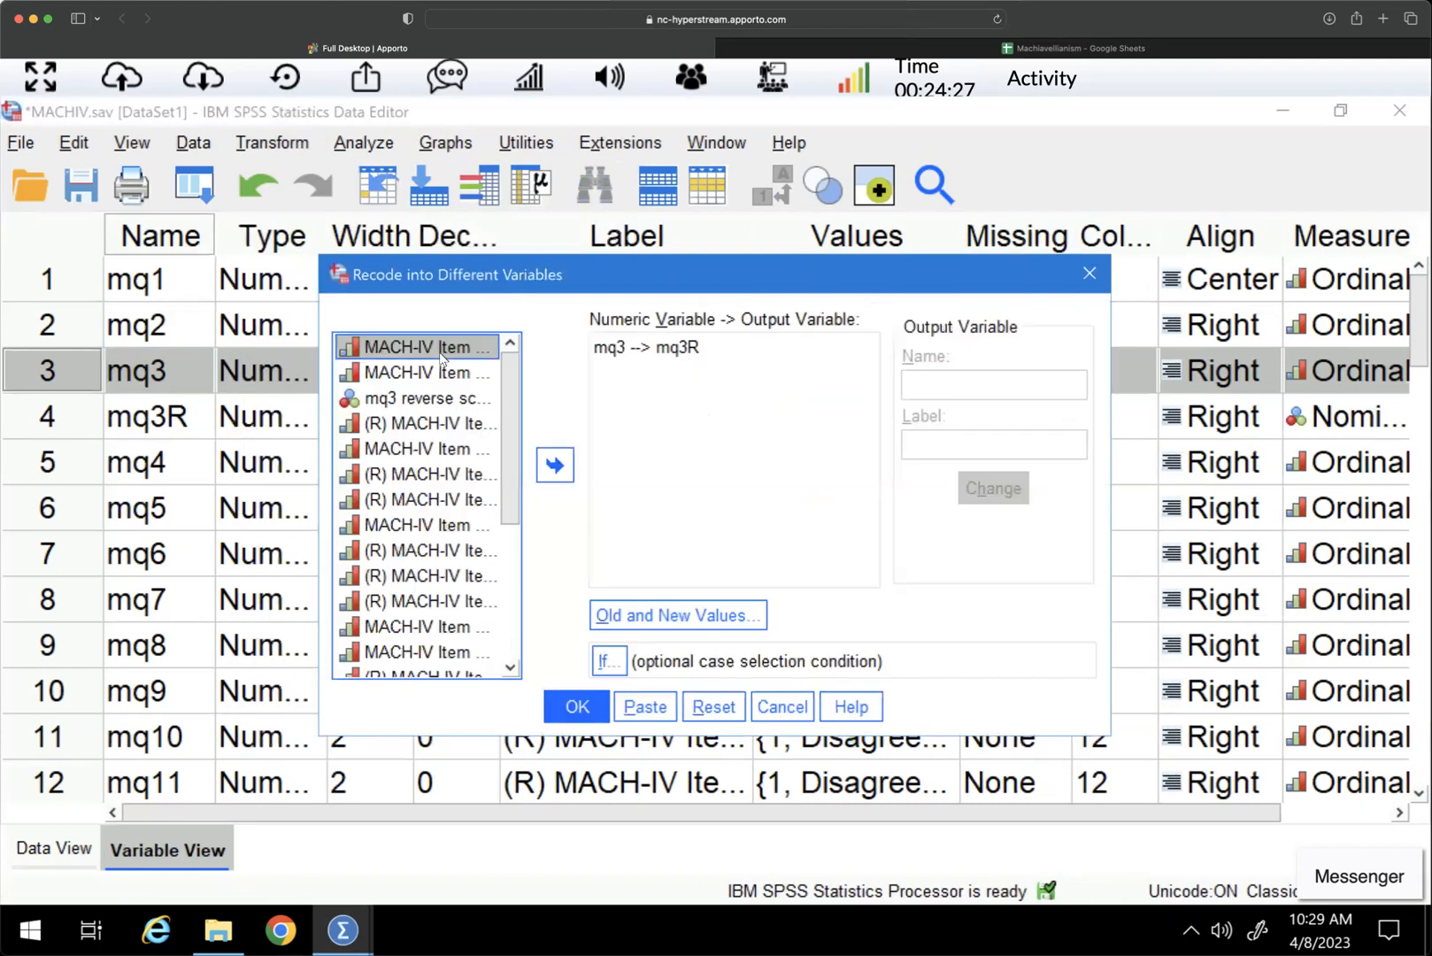
click(404, 427)
click(555, 465)
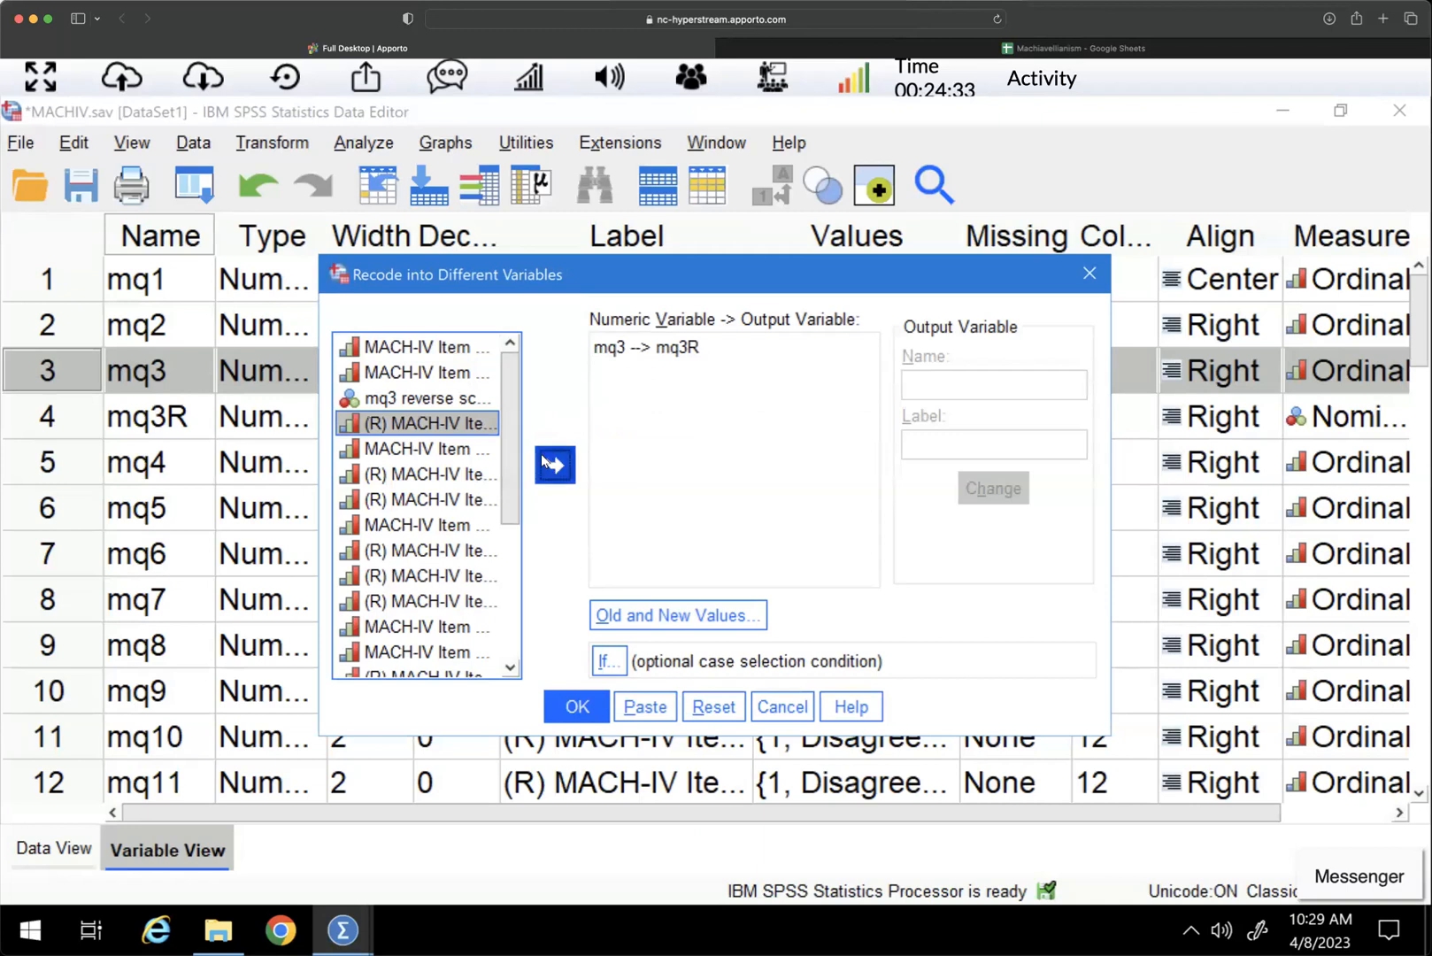
click(968, 388)
text(m)
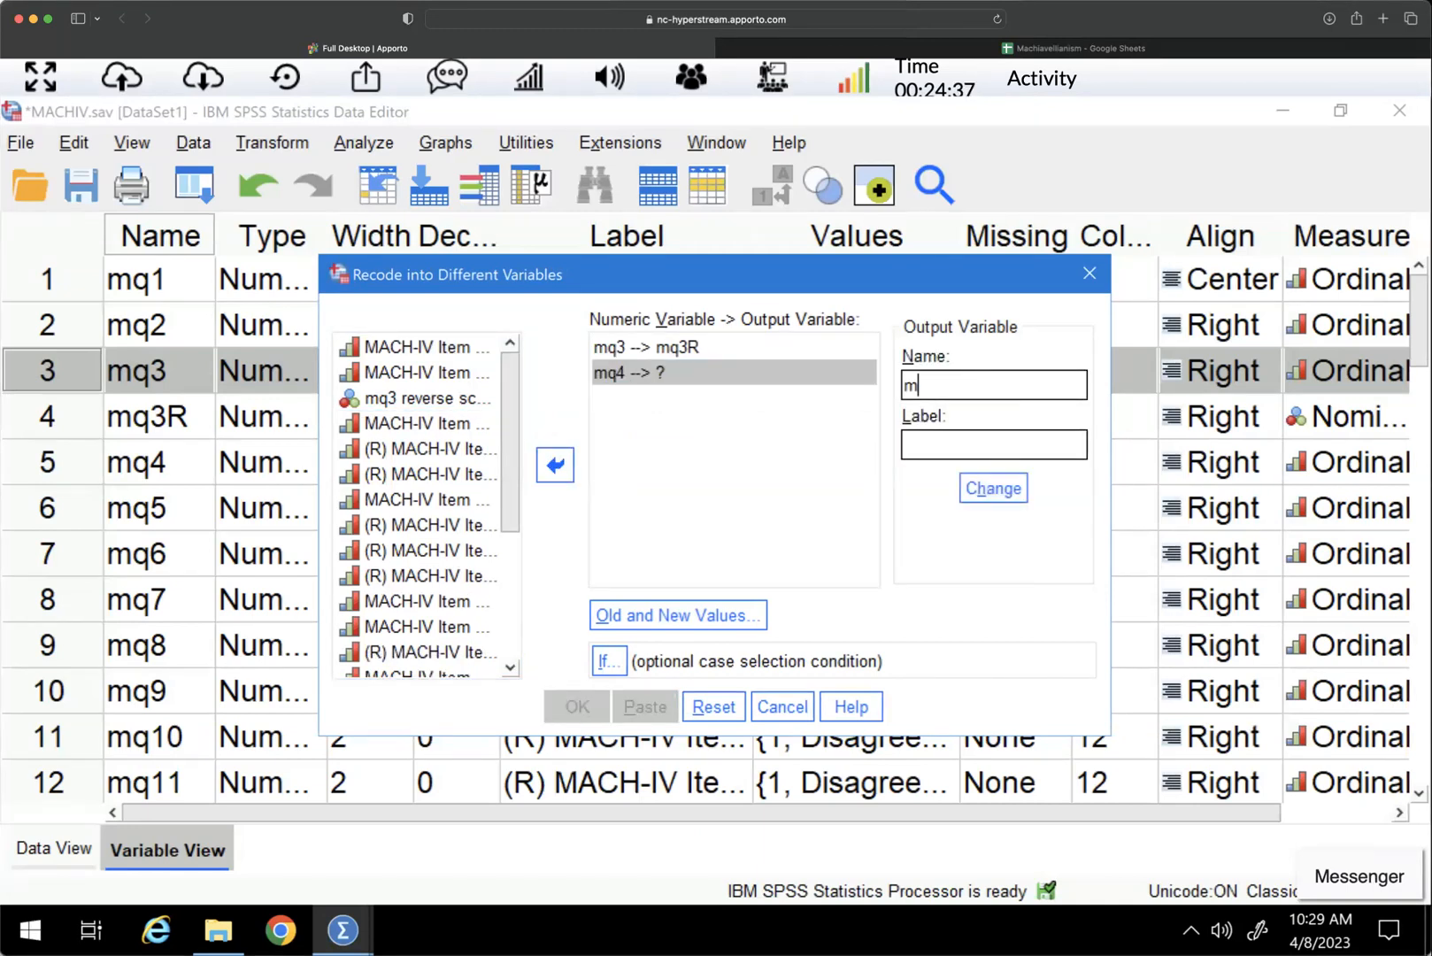
text(q4R)
click(999, 492)
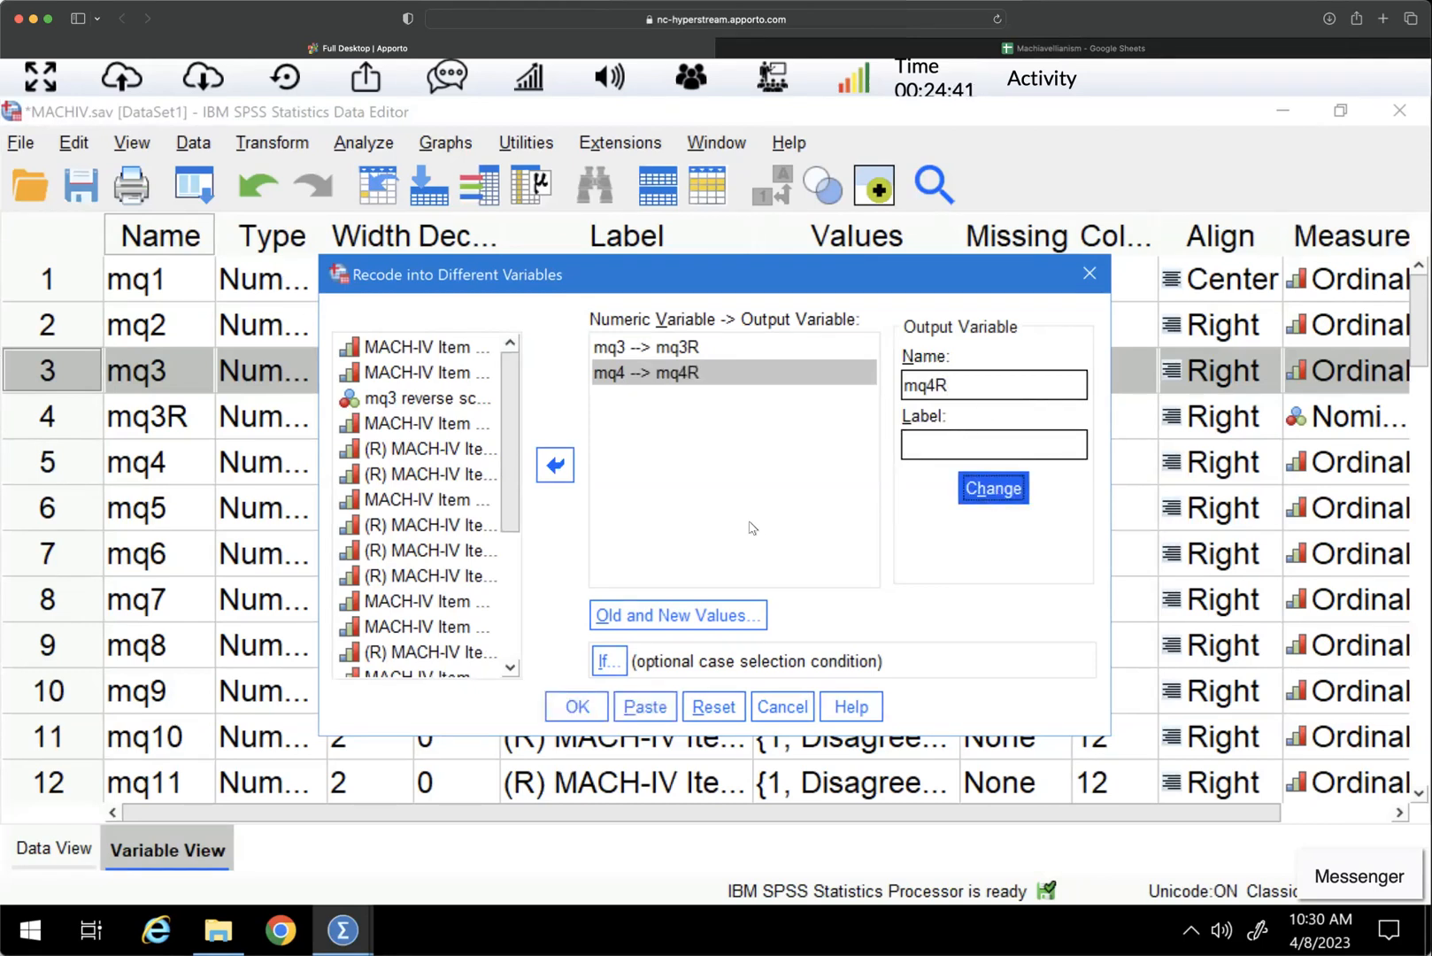
Step: Add the reverse-keyed item mq6 to the recode and assign it the output variable name mq6R
click(421, 472)
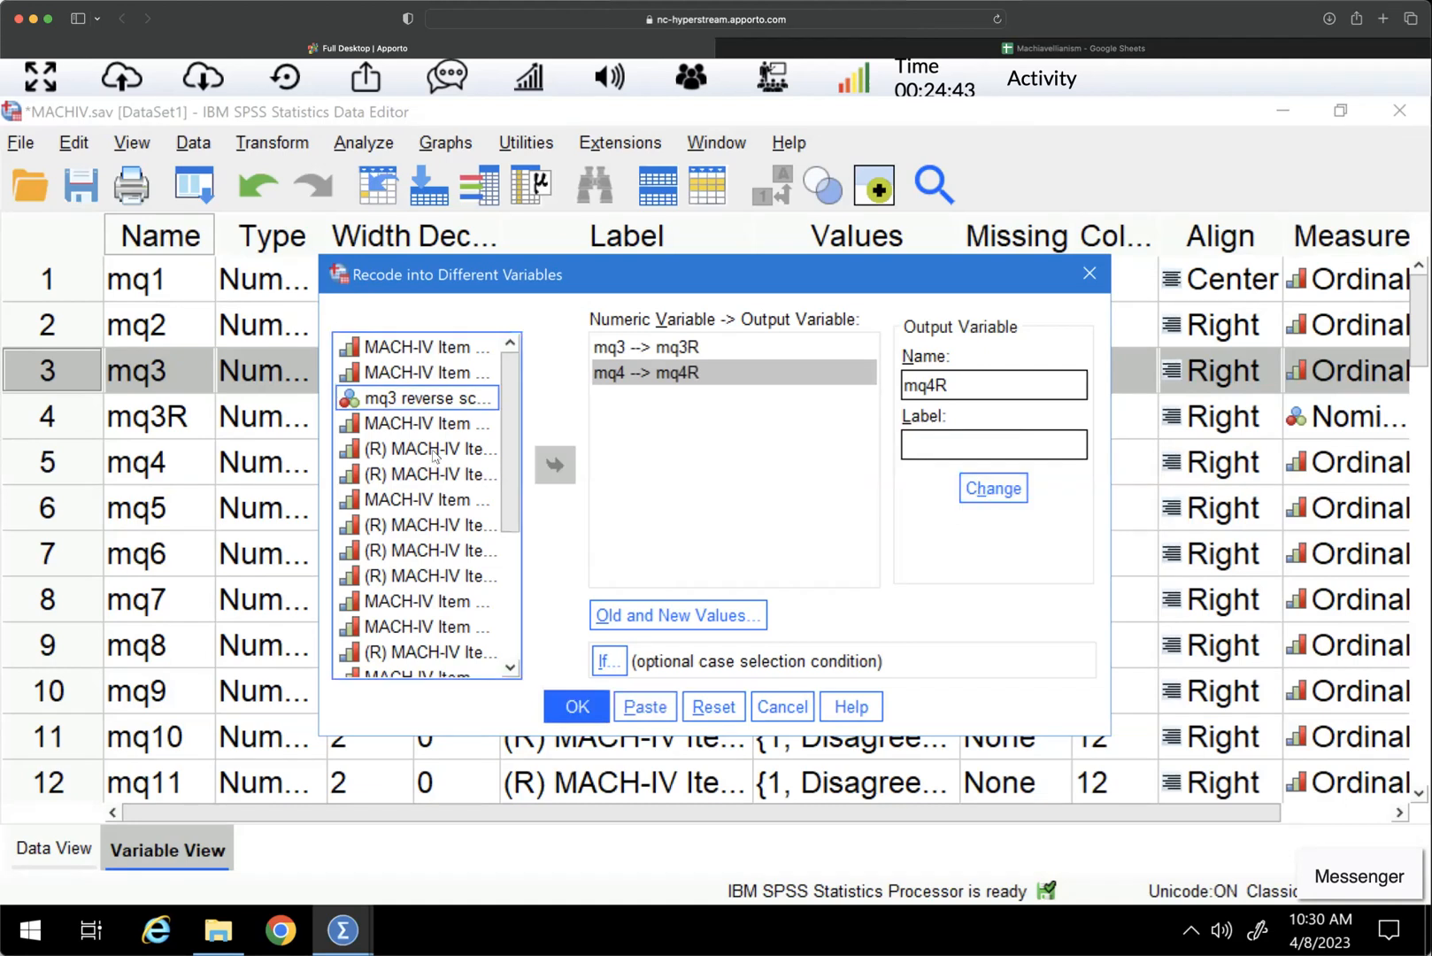
click(545, 467)
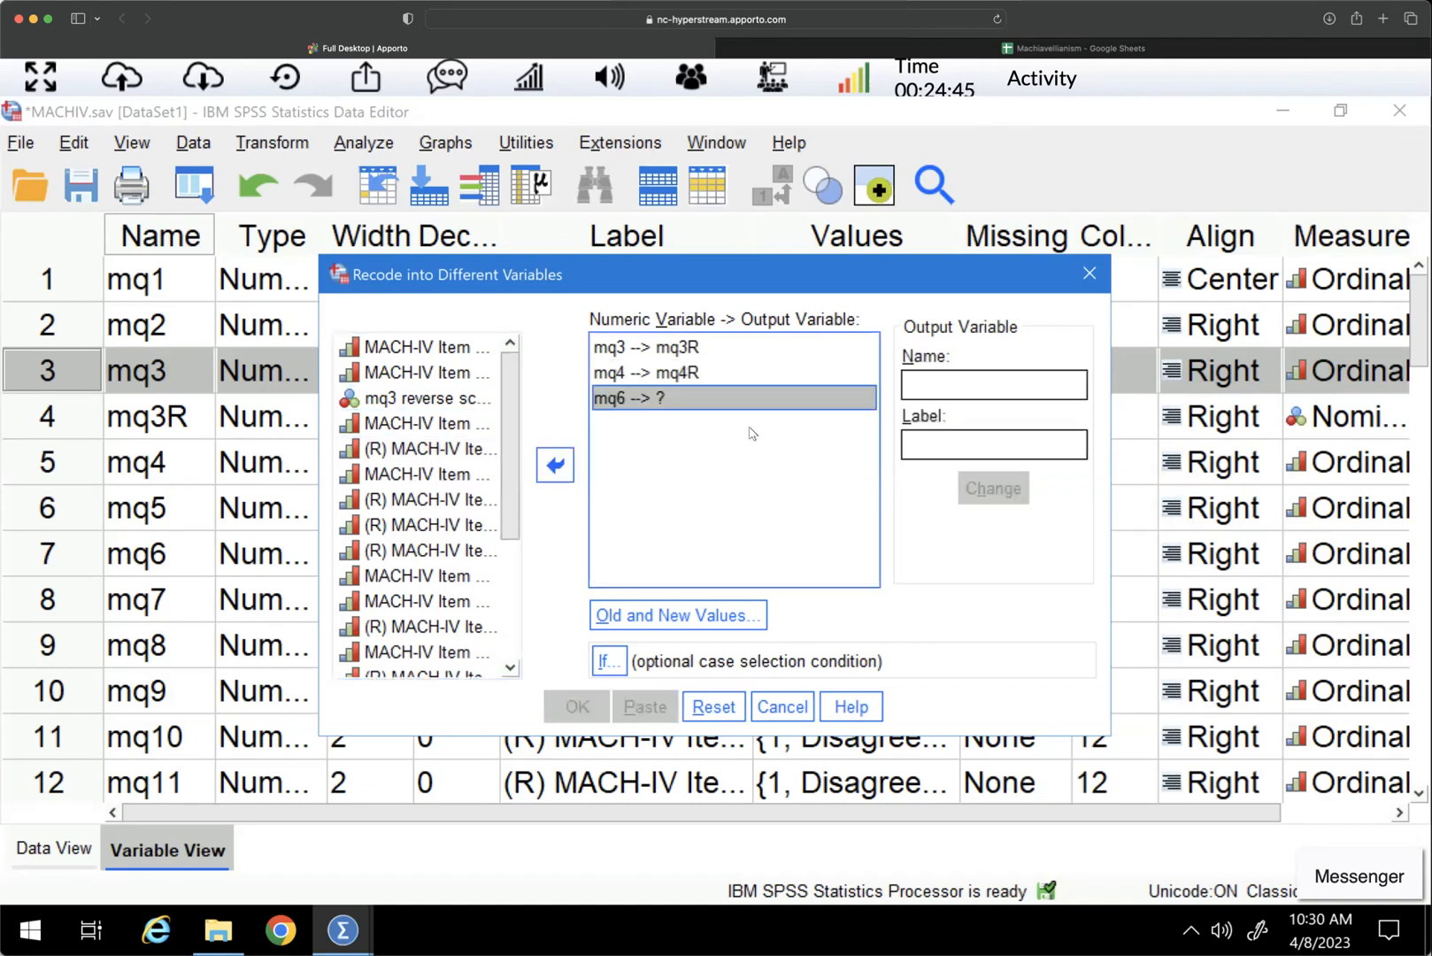
click(949, 383)
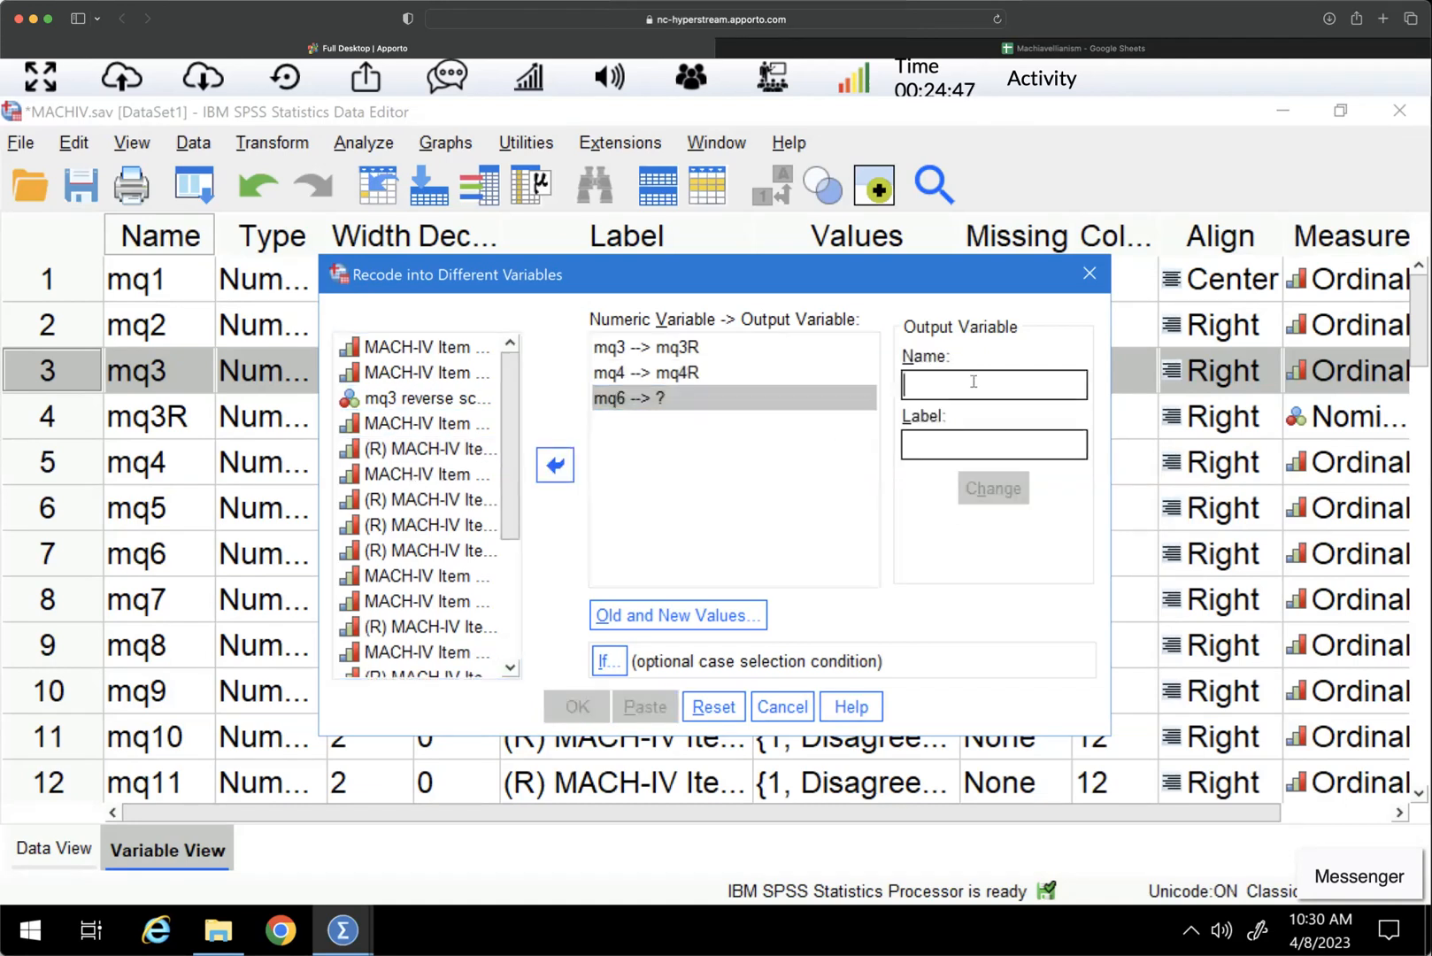
text(mq6)
text(R)
click(993, 487)
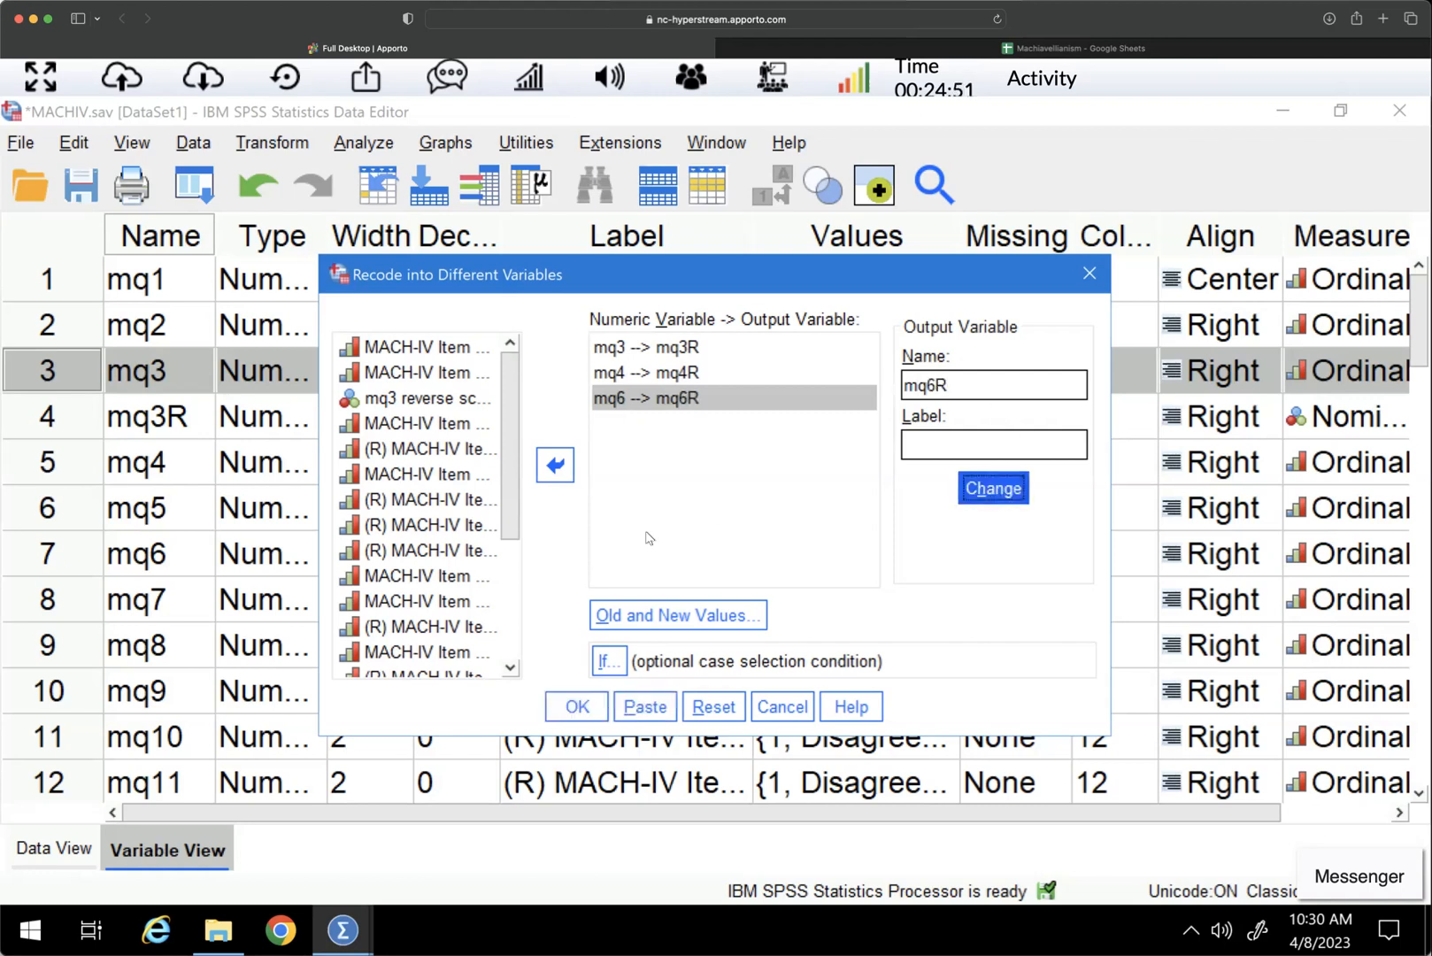
Step: Add the reverse-keyed item mq7 to the recode and assign it the output variable name mq7R
click(395, 451)
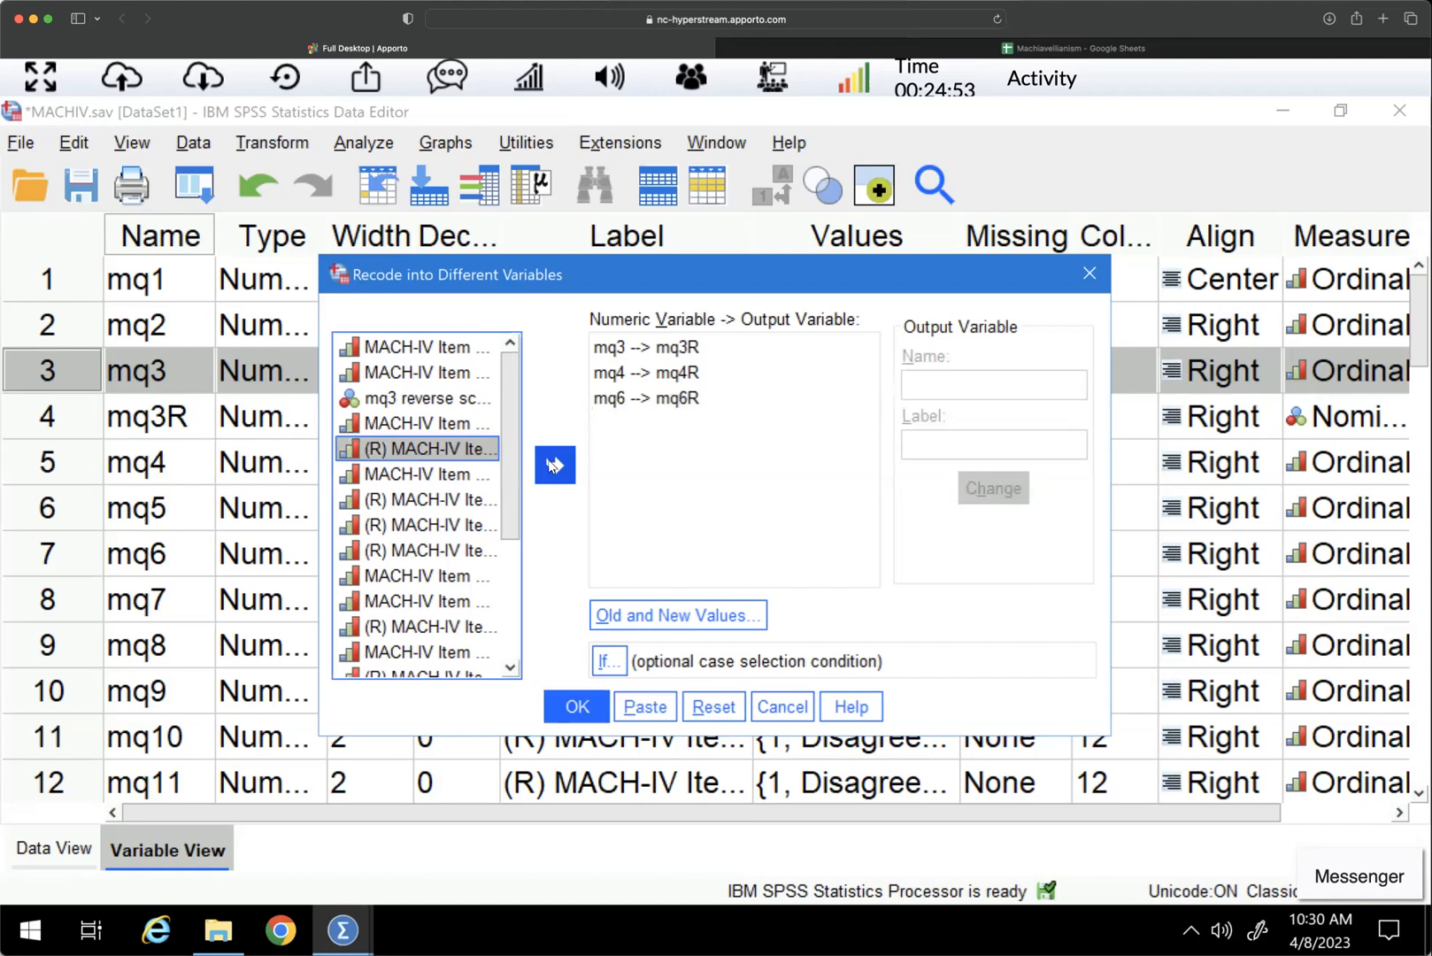
click(555, 464)
click(935, 390)
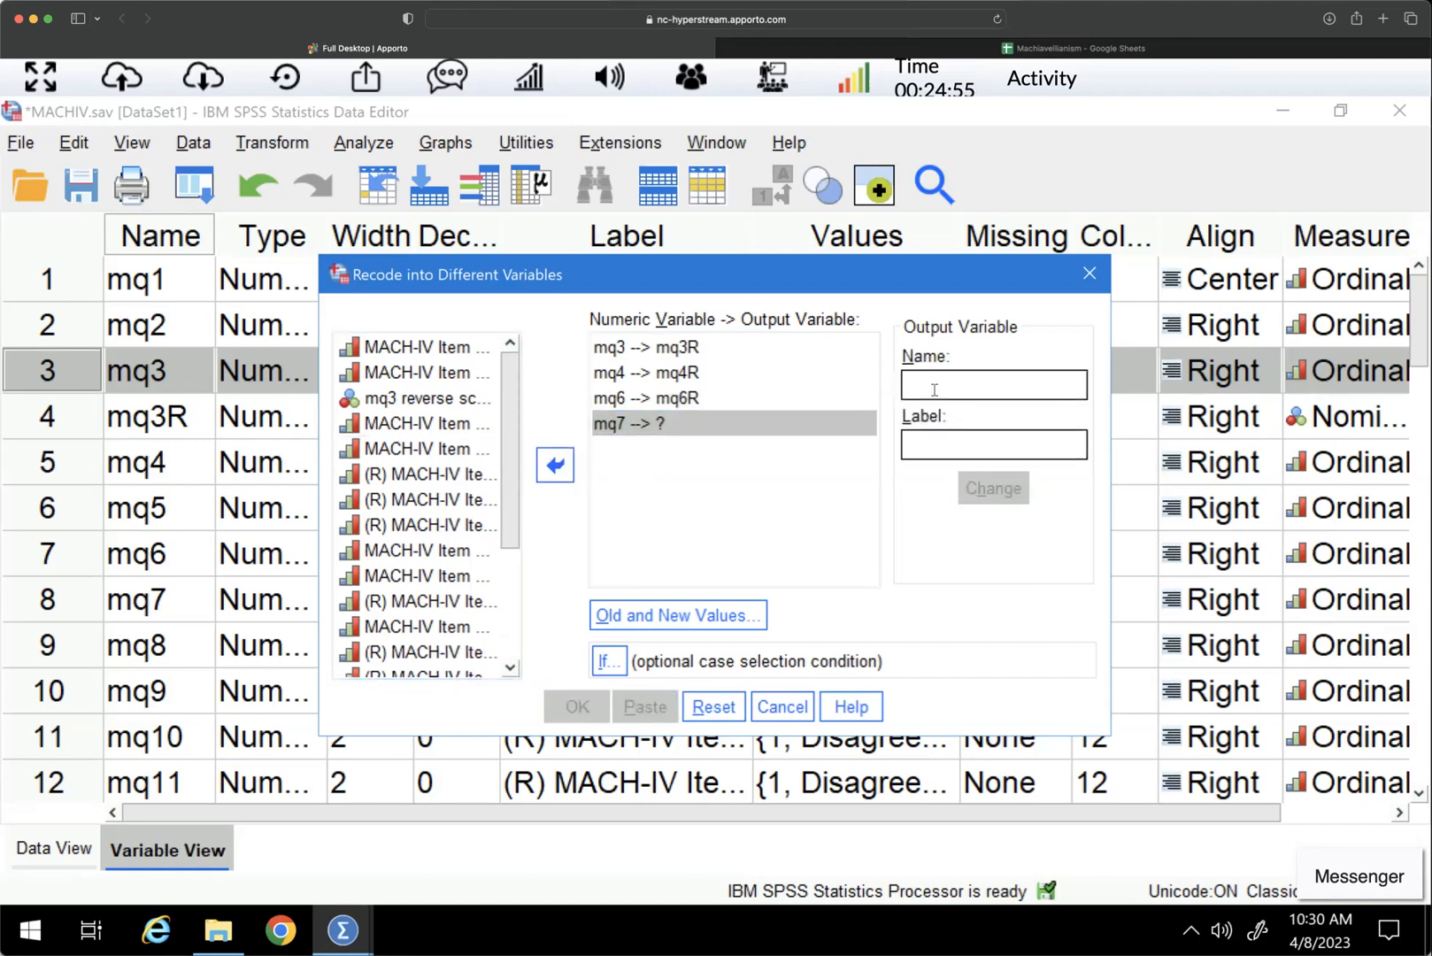
text(mq7R)
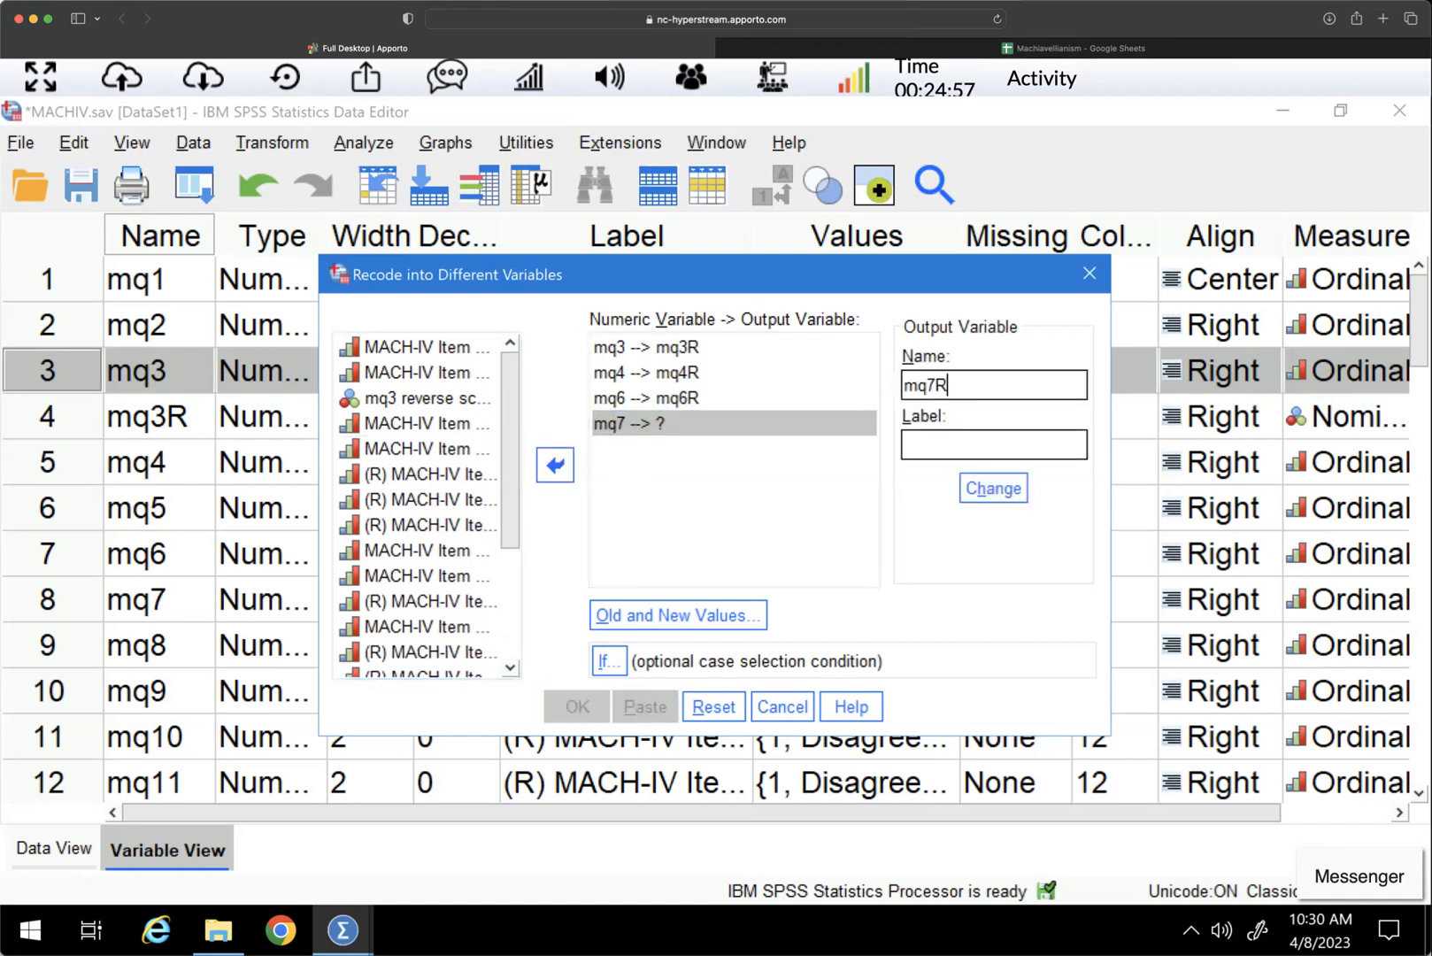
click(993, 487)
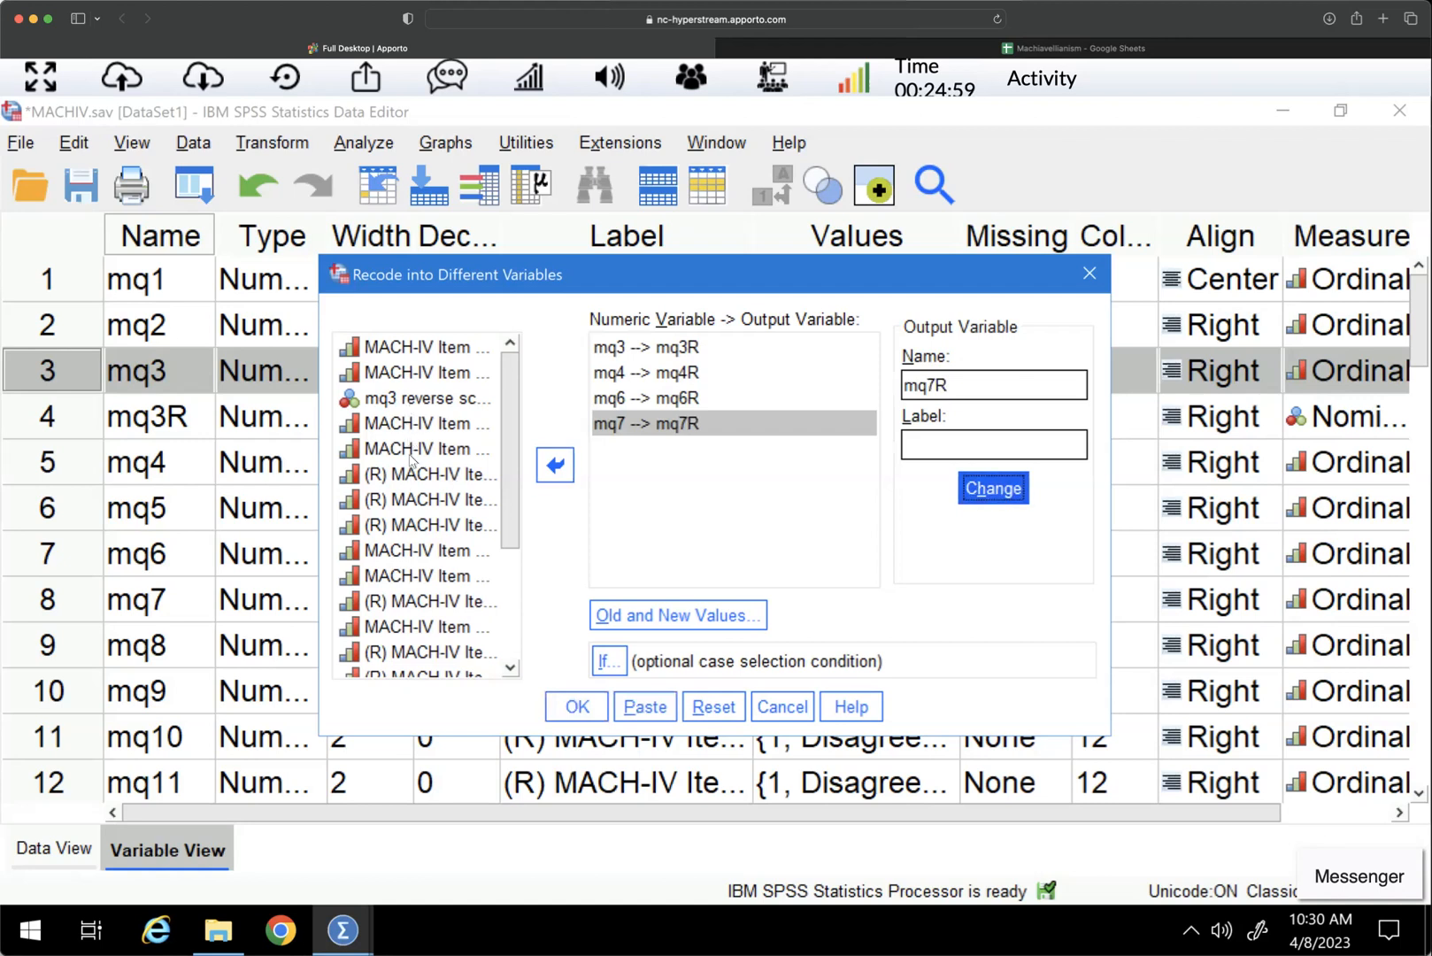
Step: Add the reverse-keyed item mq9 to the recode and assign it the output variable name mq9R
click(403, 476)
click(555, 465)
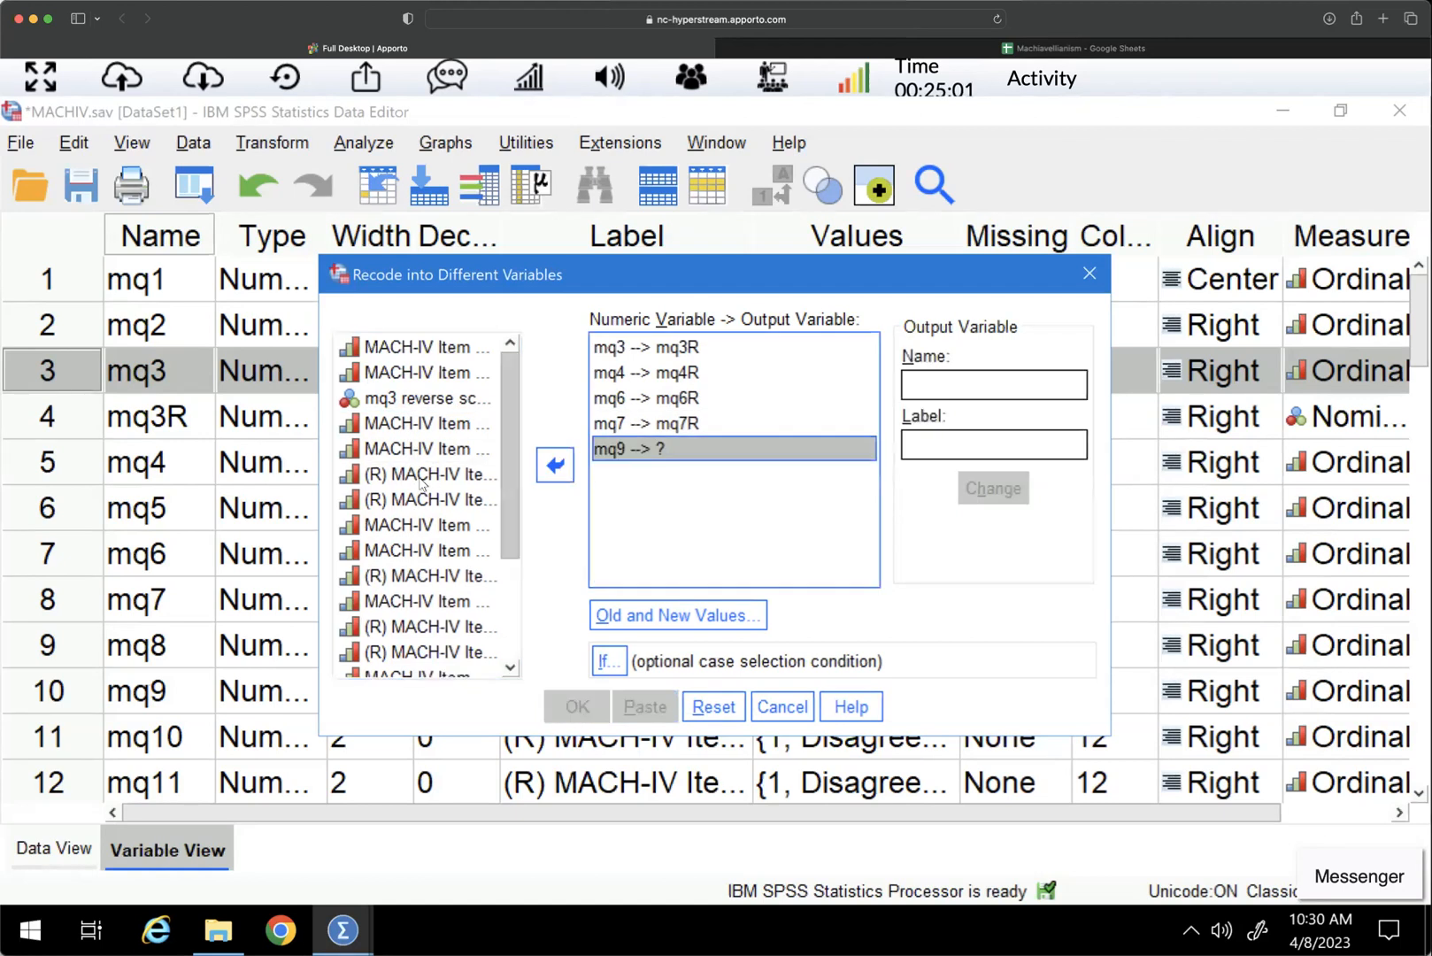
click(956, 393)
text(m)
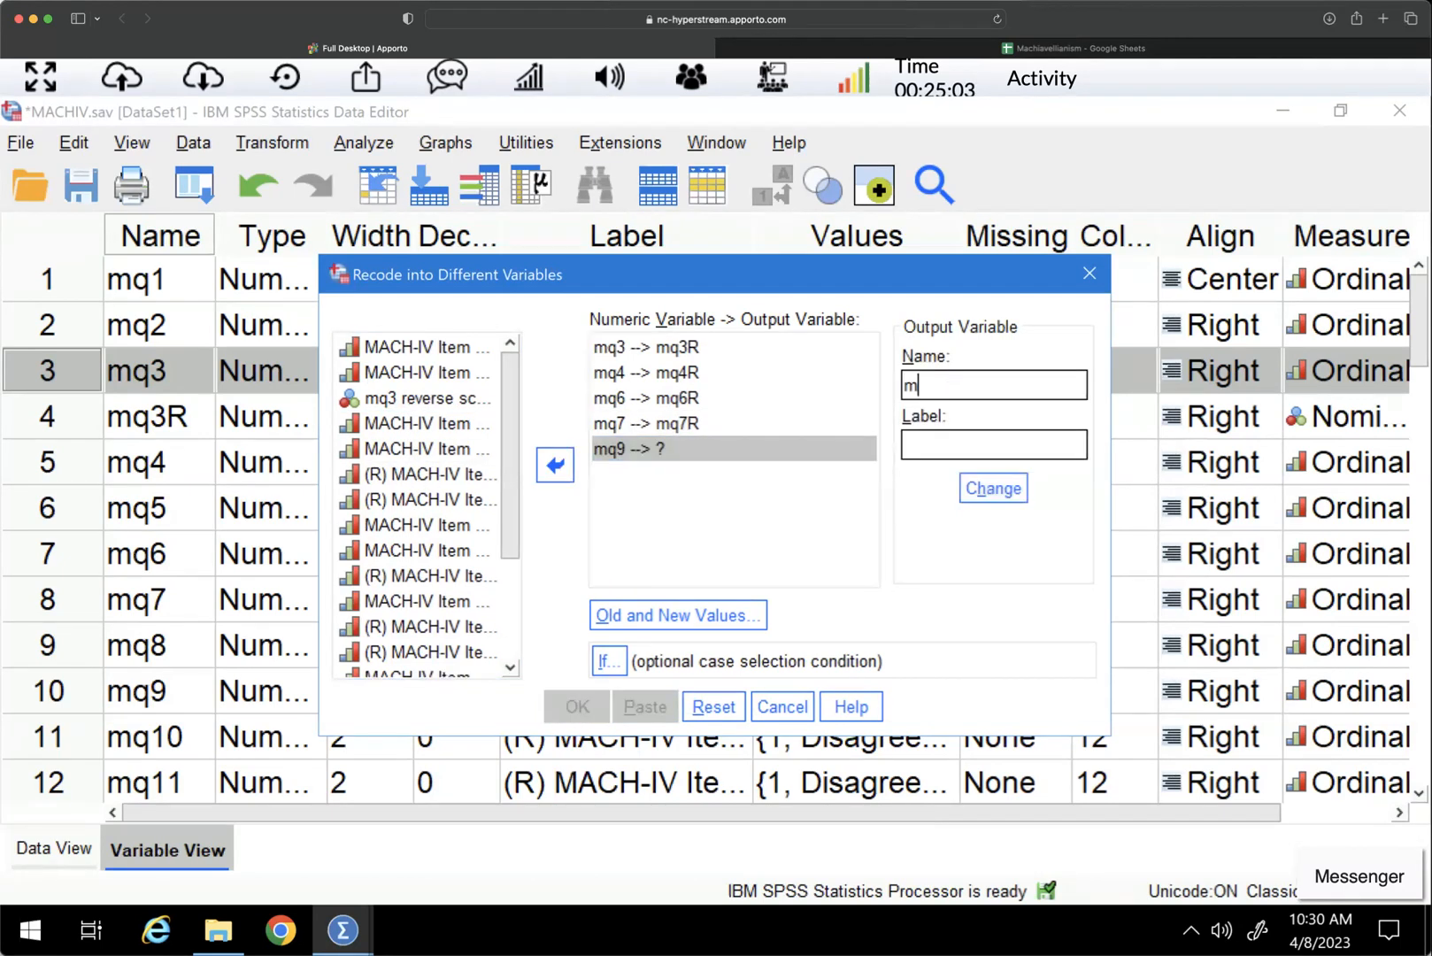
text(q9R)
click(993, 488)
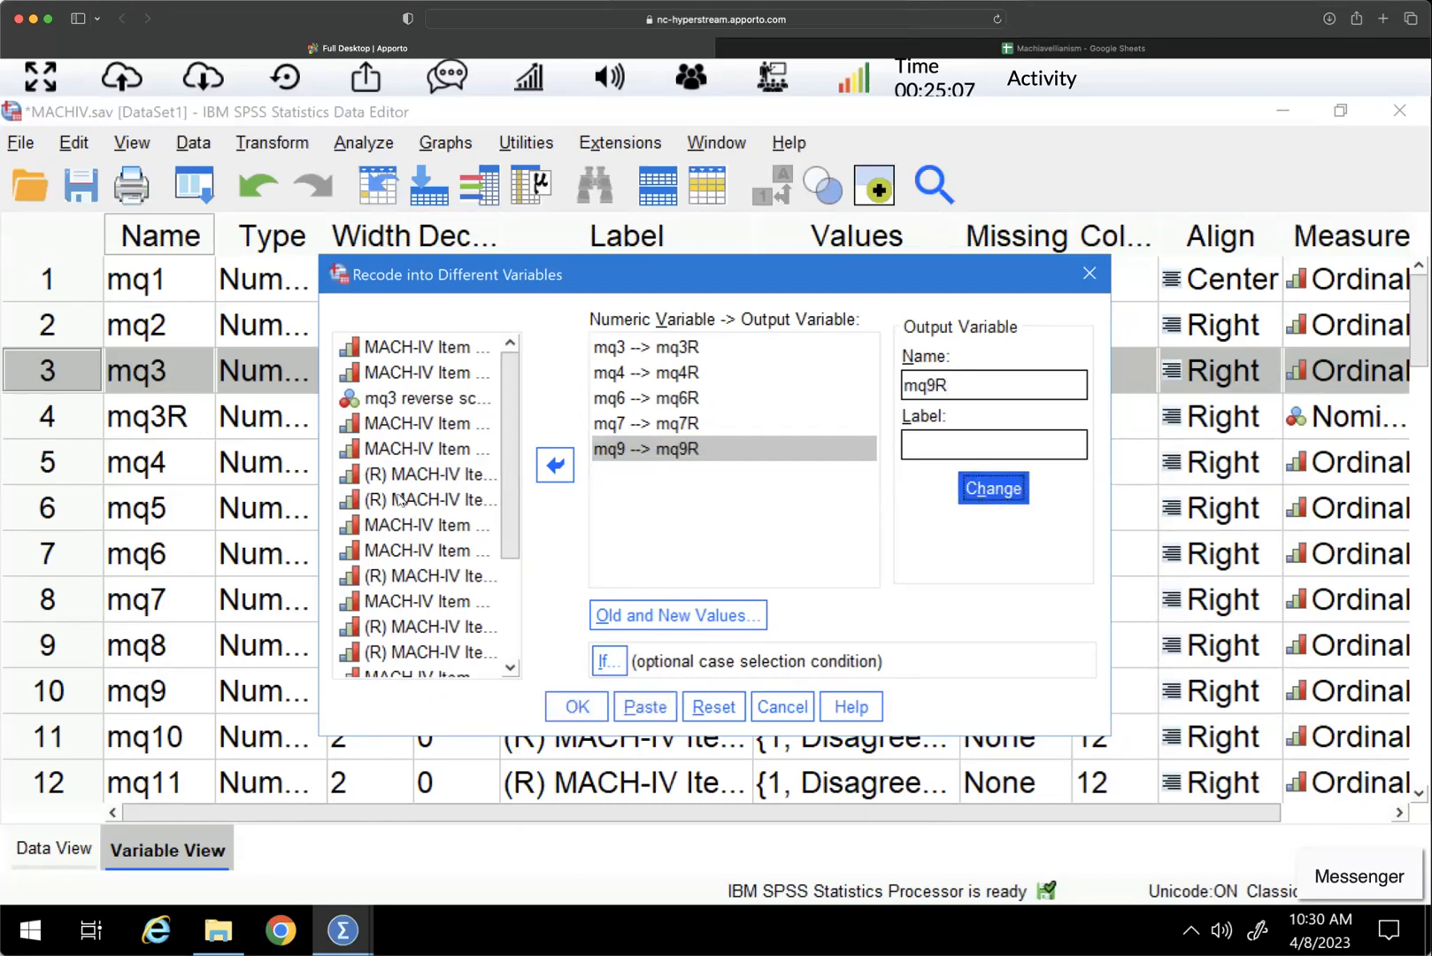
Step: Add the reverse-keyed item mq10 to the recode and assign it the output variable name mq10R
click(399, 499)
click(555, 464)
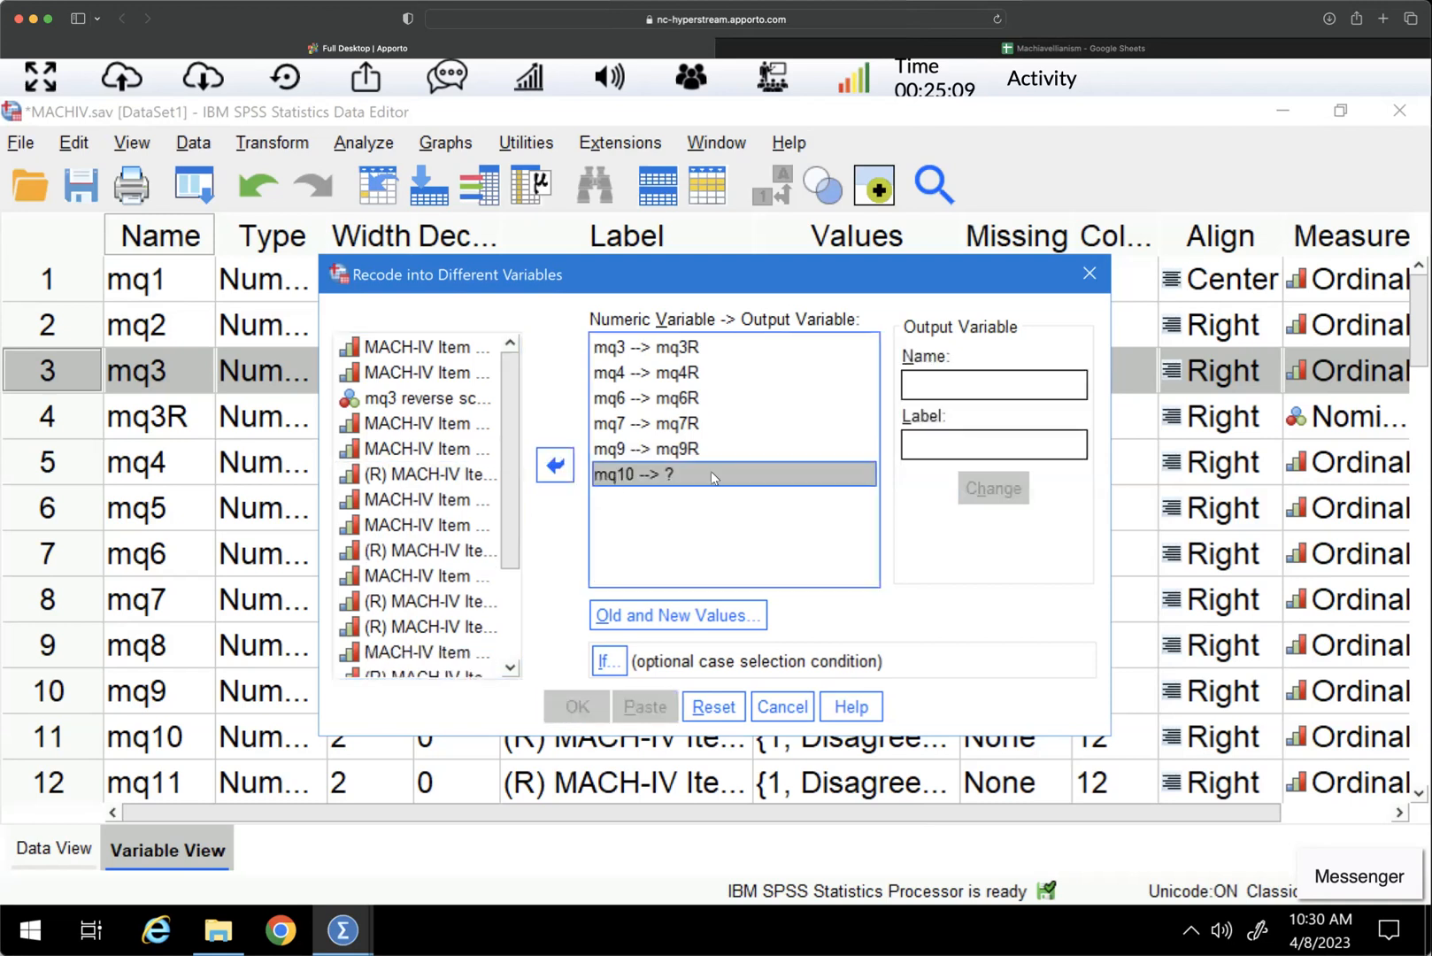
click(951, 379)
text(mq10R)
click(993, 487)
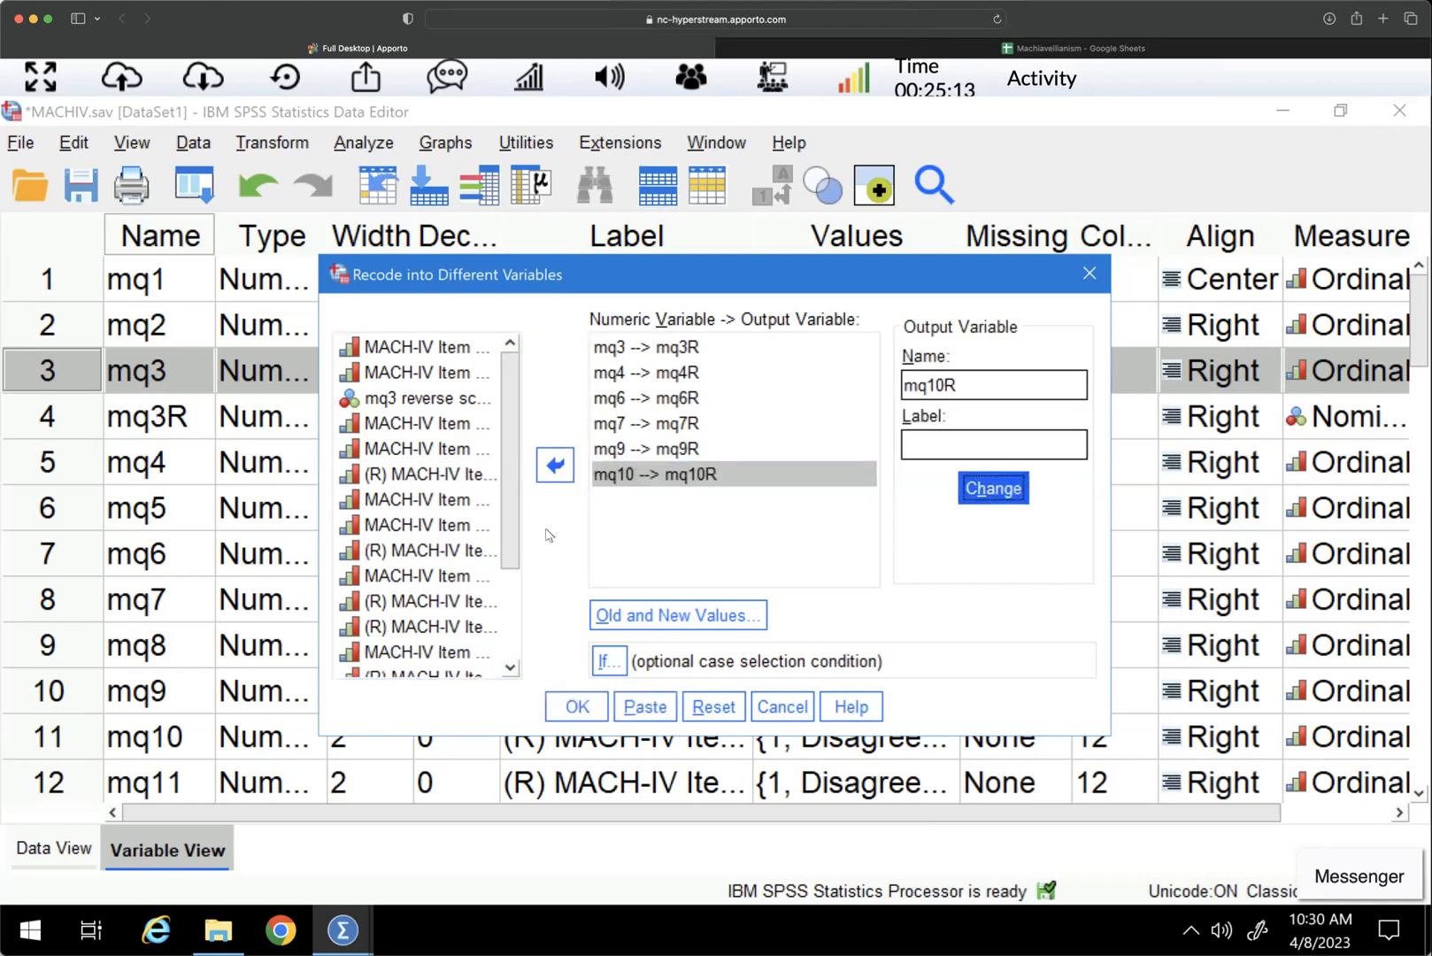
Step: Add the reverse-keyed item mq11 to the recode and assign it the output variable name mq11R
click(389, 474)
click(555, 465)
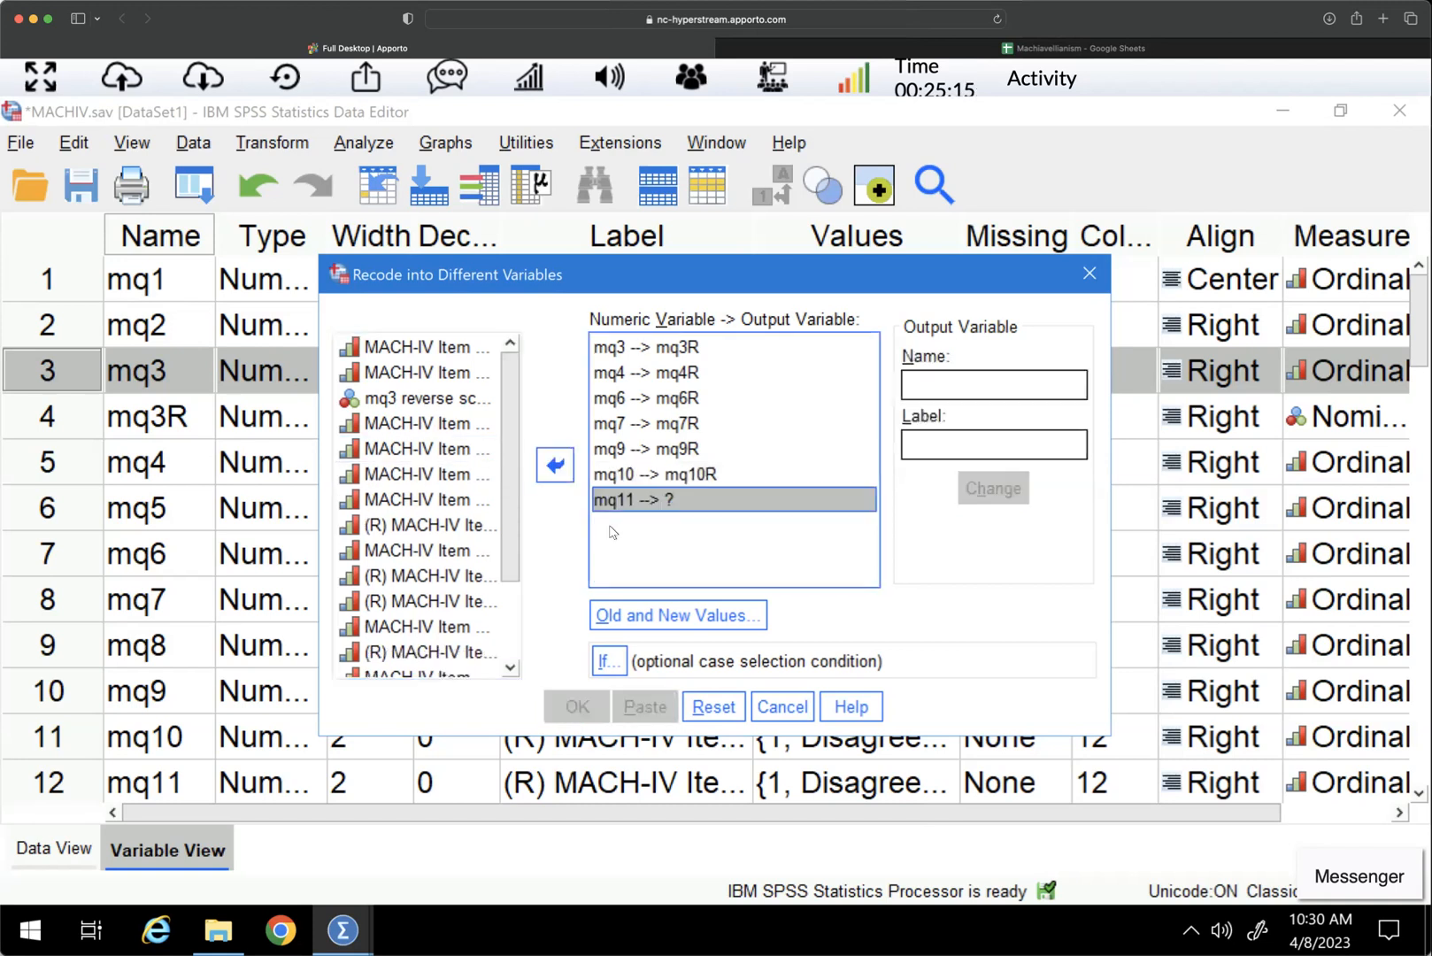
click(931, 379)
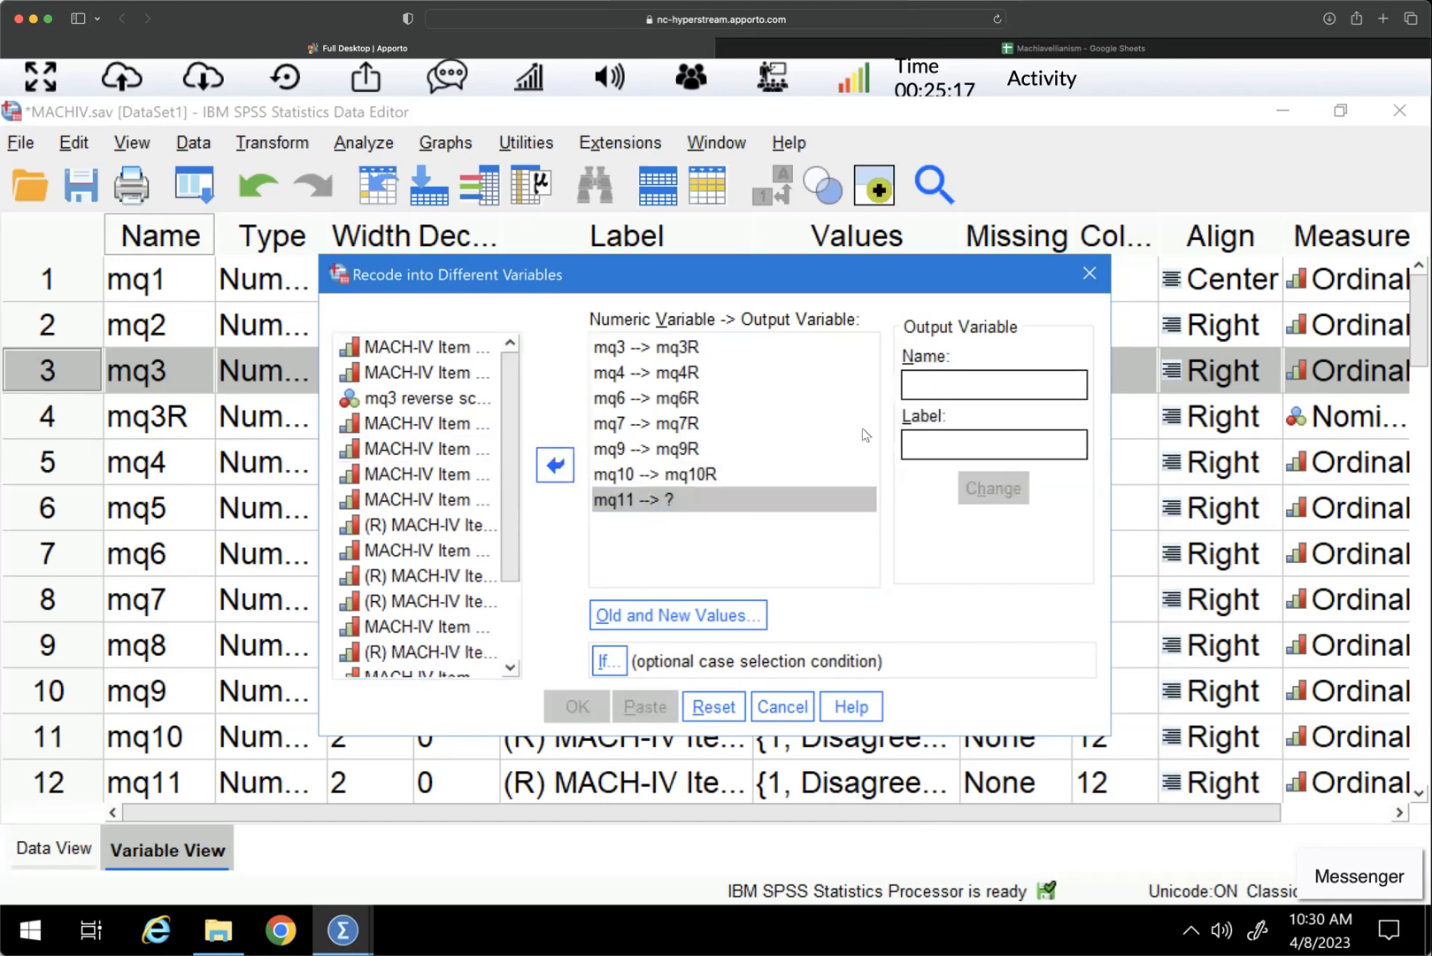
text(mq11R)
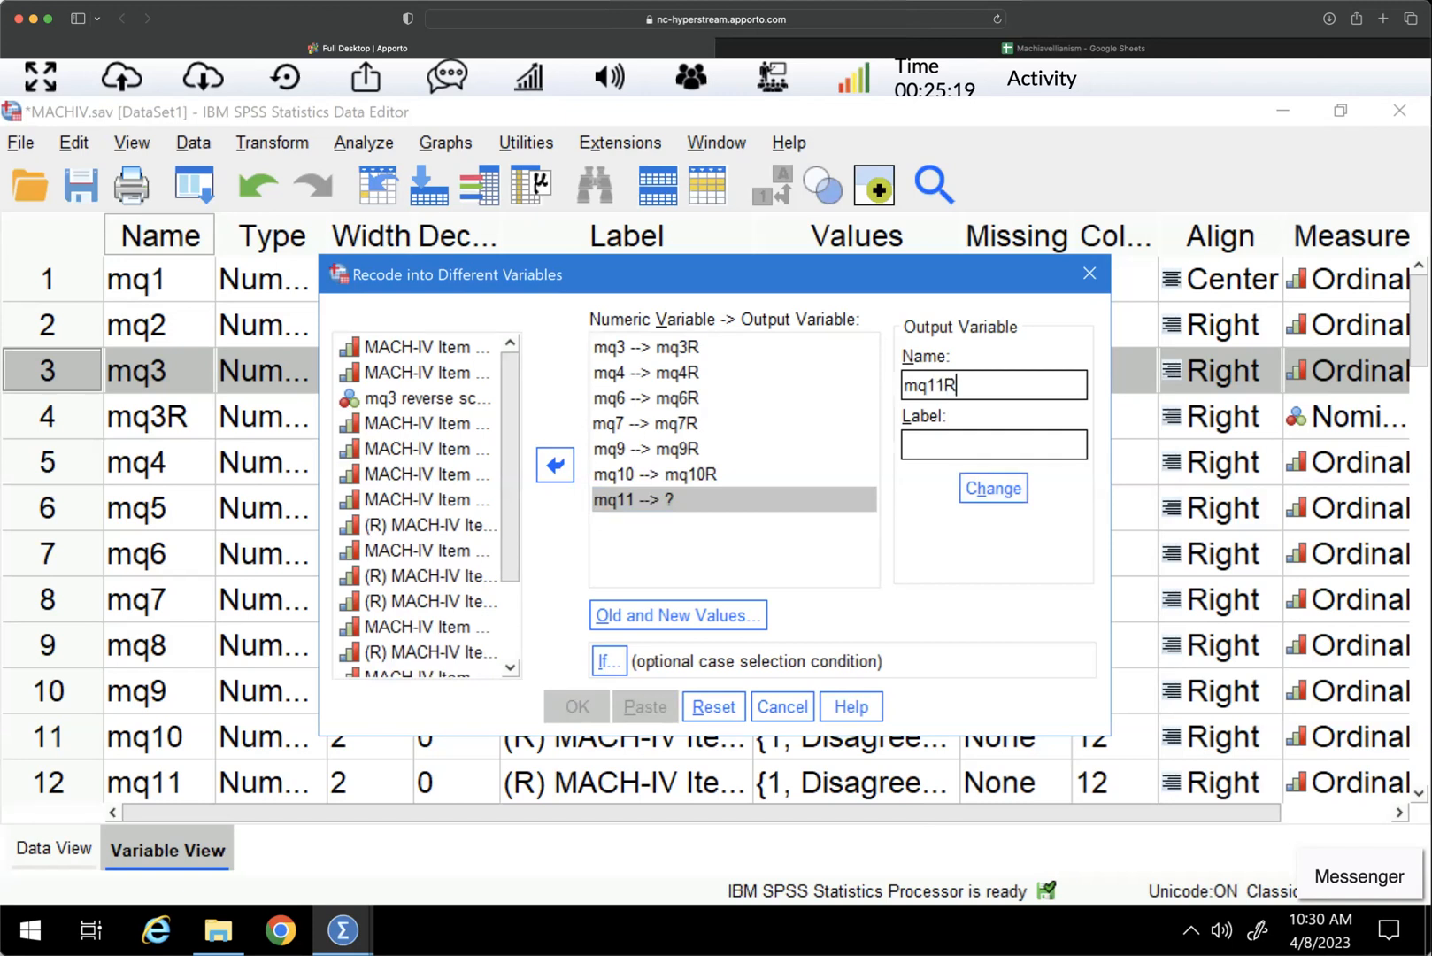
click(993, 488)
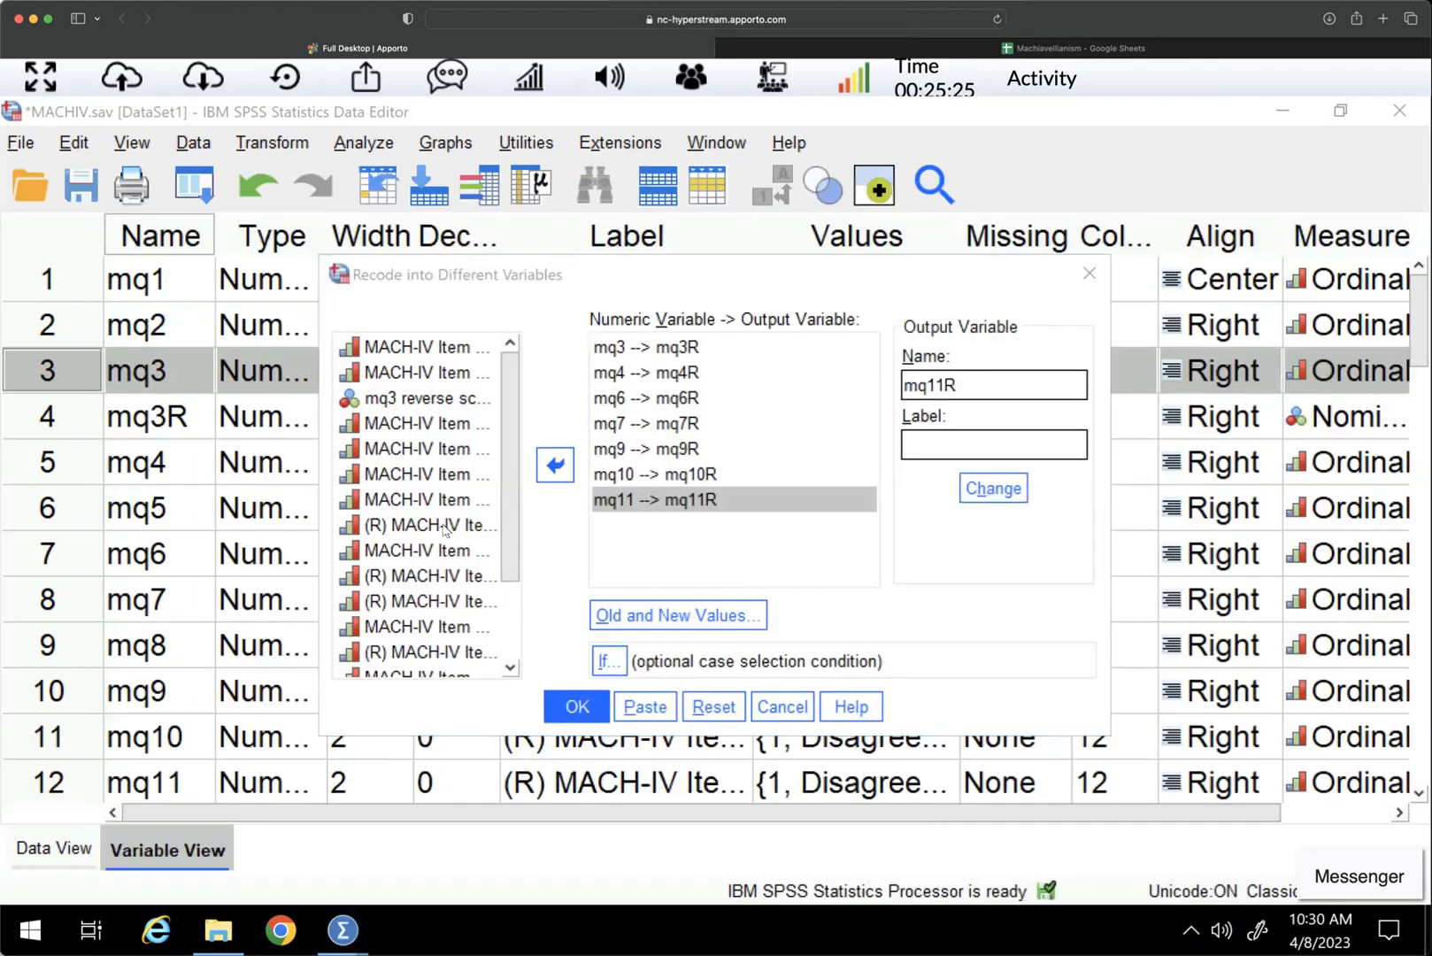
Step: Add the reverse-keyed item mq14 to the recode and assign it the output variable name mq14R
click(473, 524)
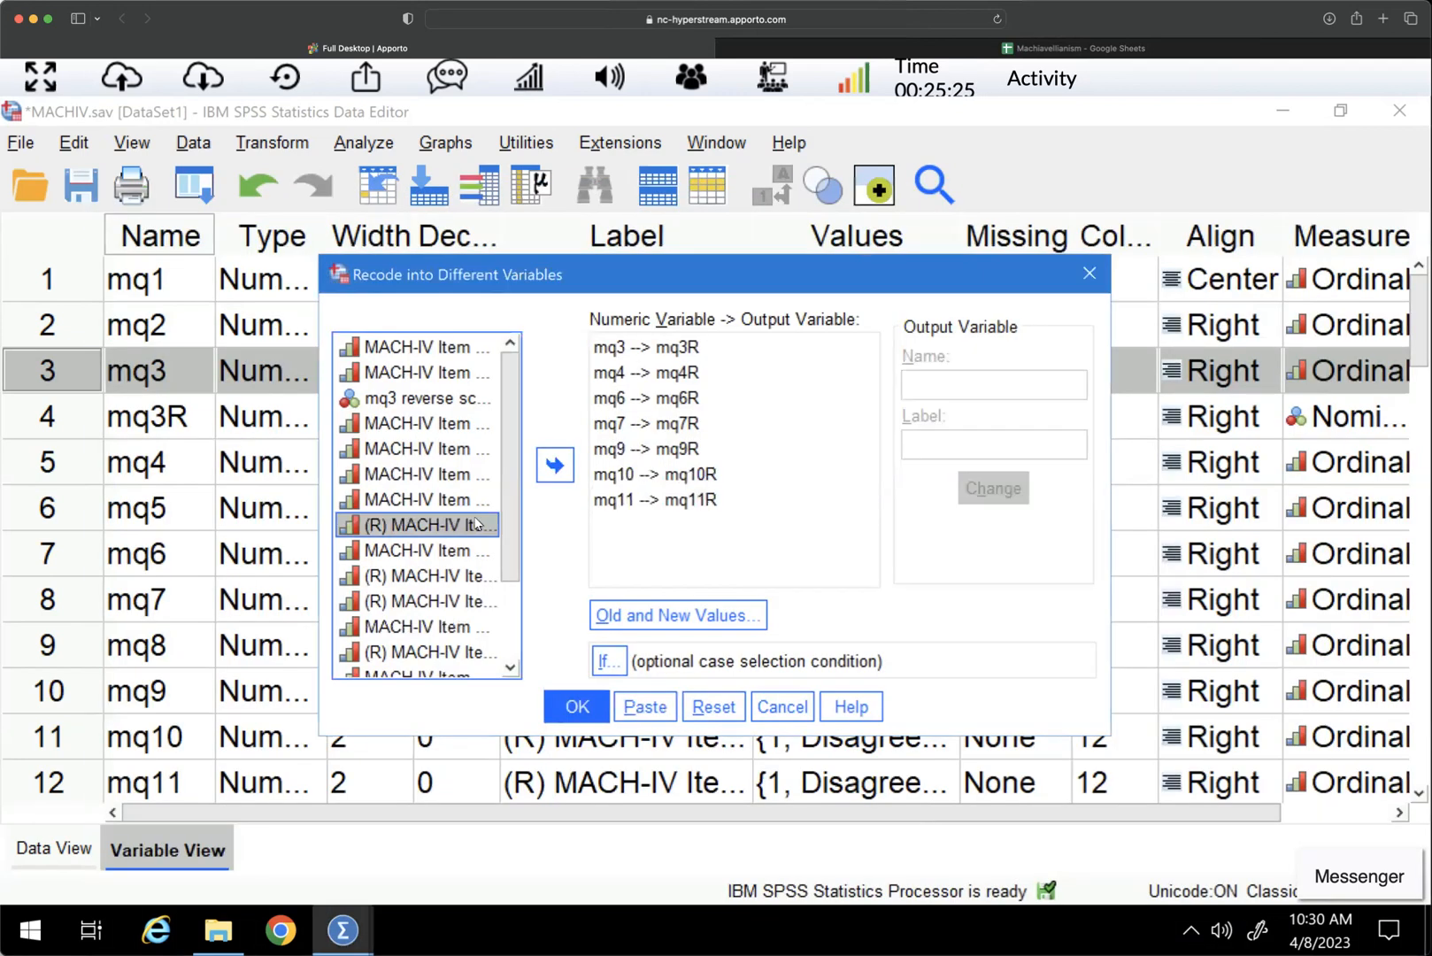
click(555, 466)
click(966, 387)
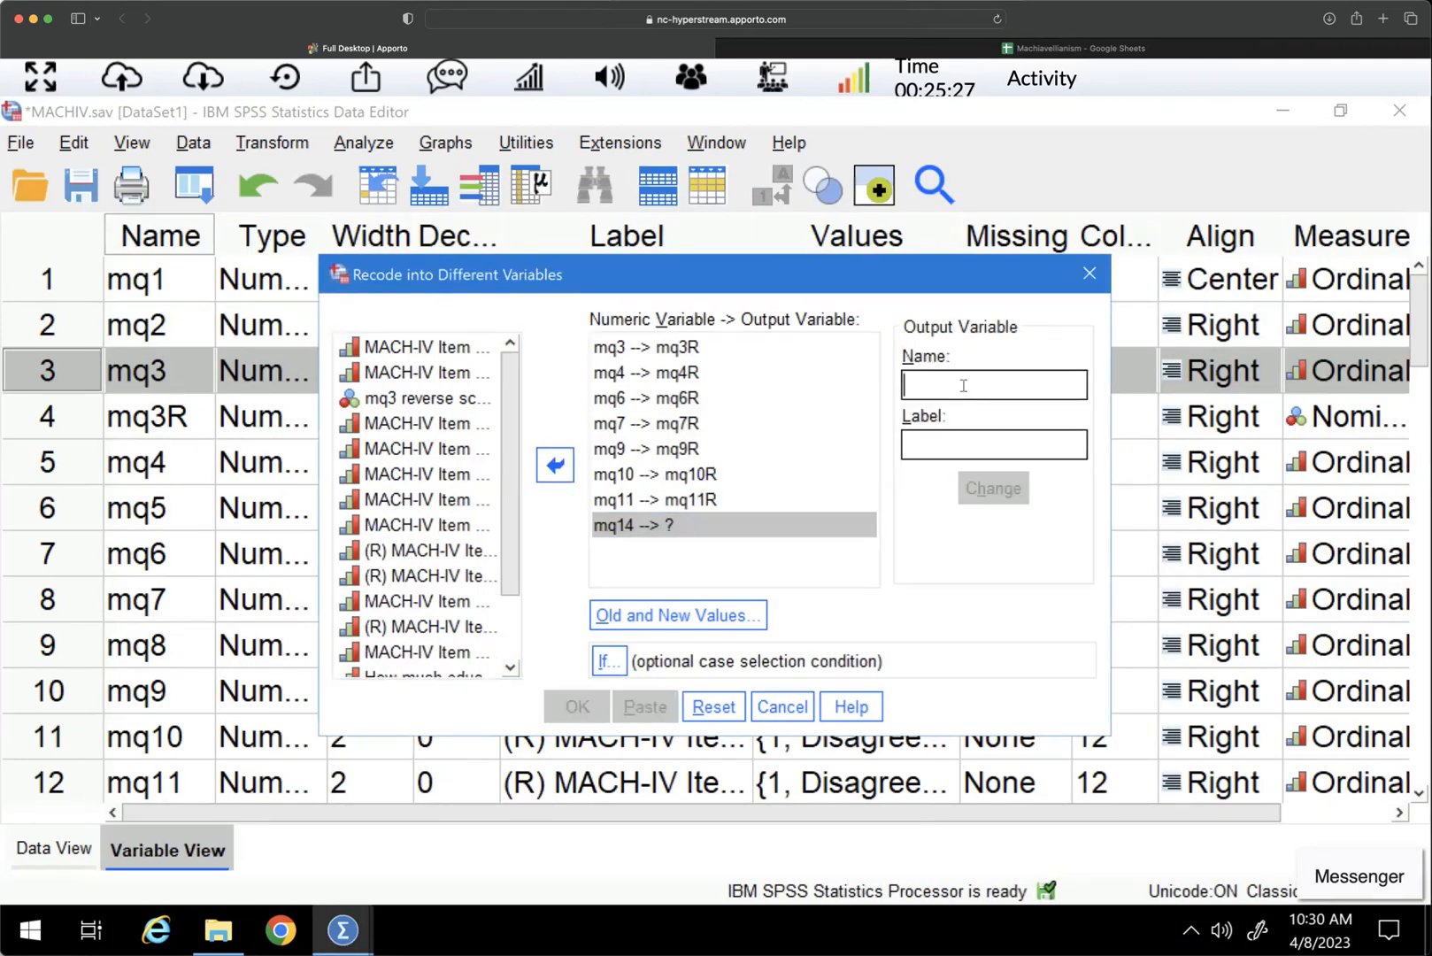
text(mq14R)
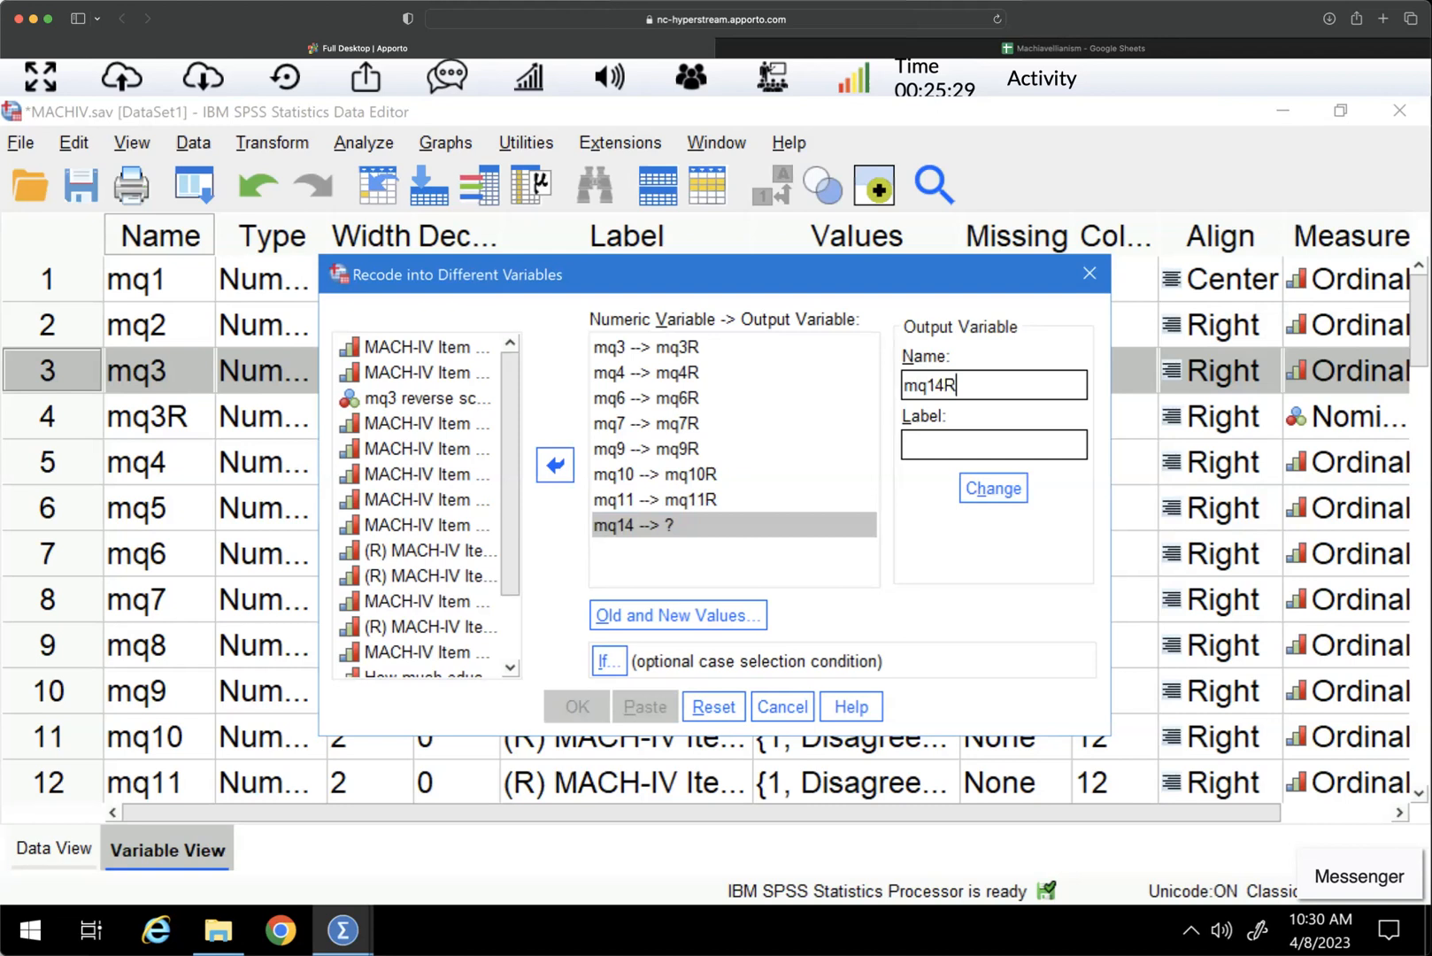
click(992, 488)
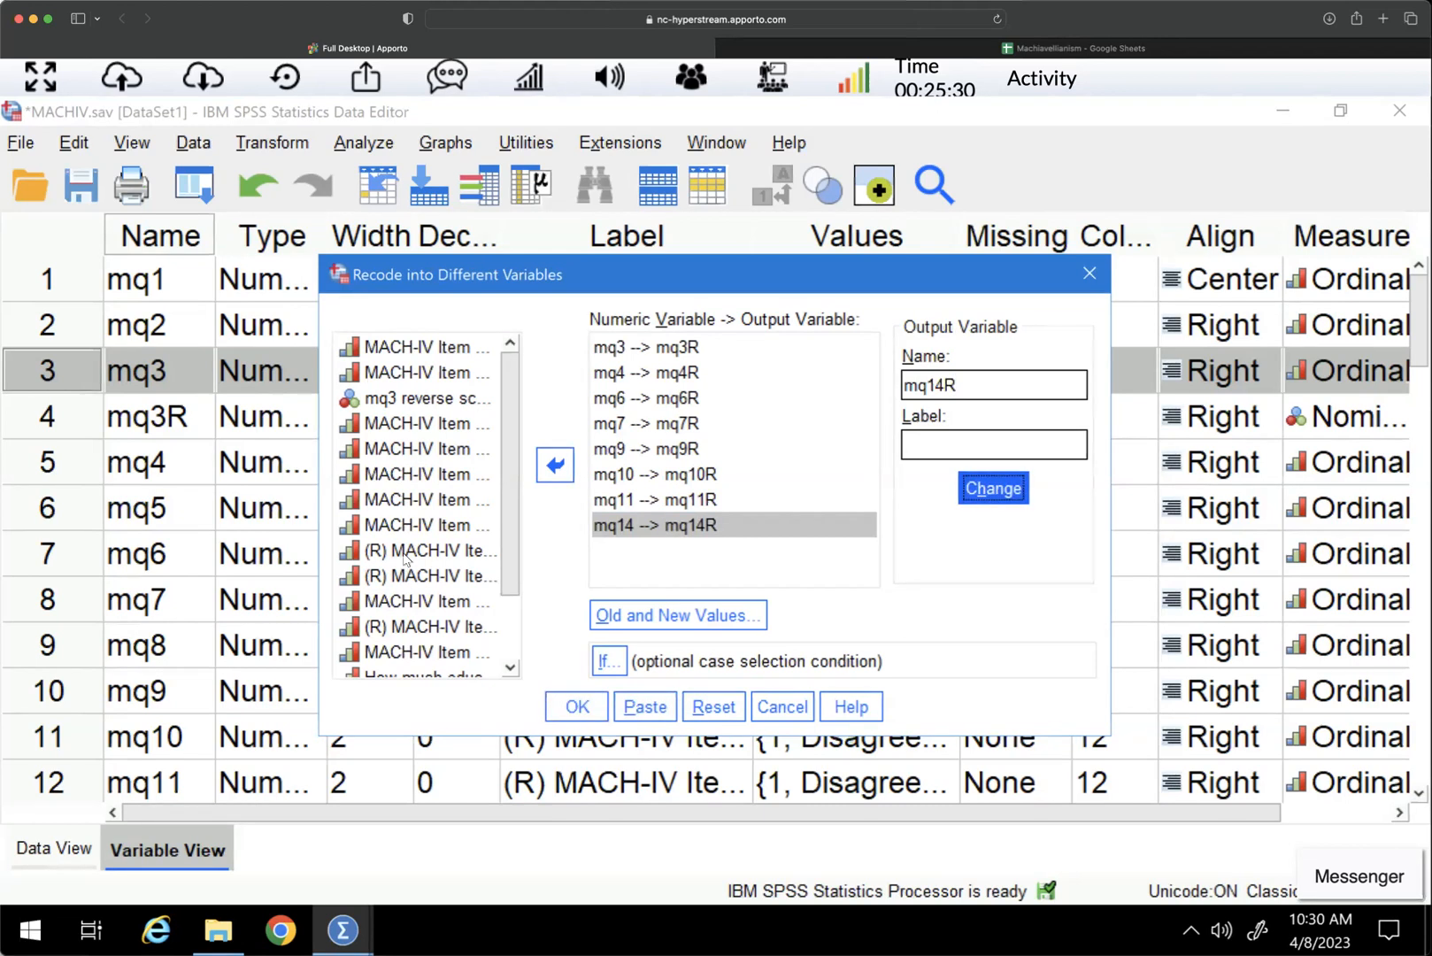
Step: Add the reverse-keyed item mq16 to the recode and assign it the output variable name mq16R
click(407, 554)
click(555, 464)
click(945, 382)
text(mw)
key(BackSpace)
text(q16R)
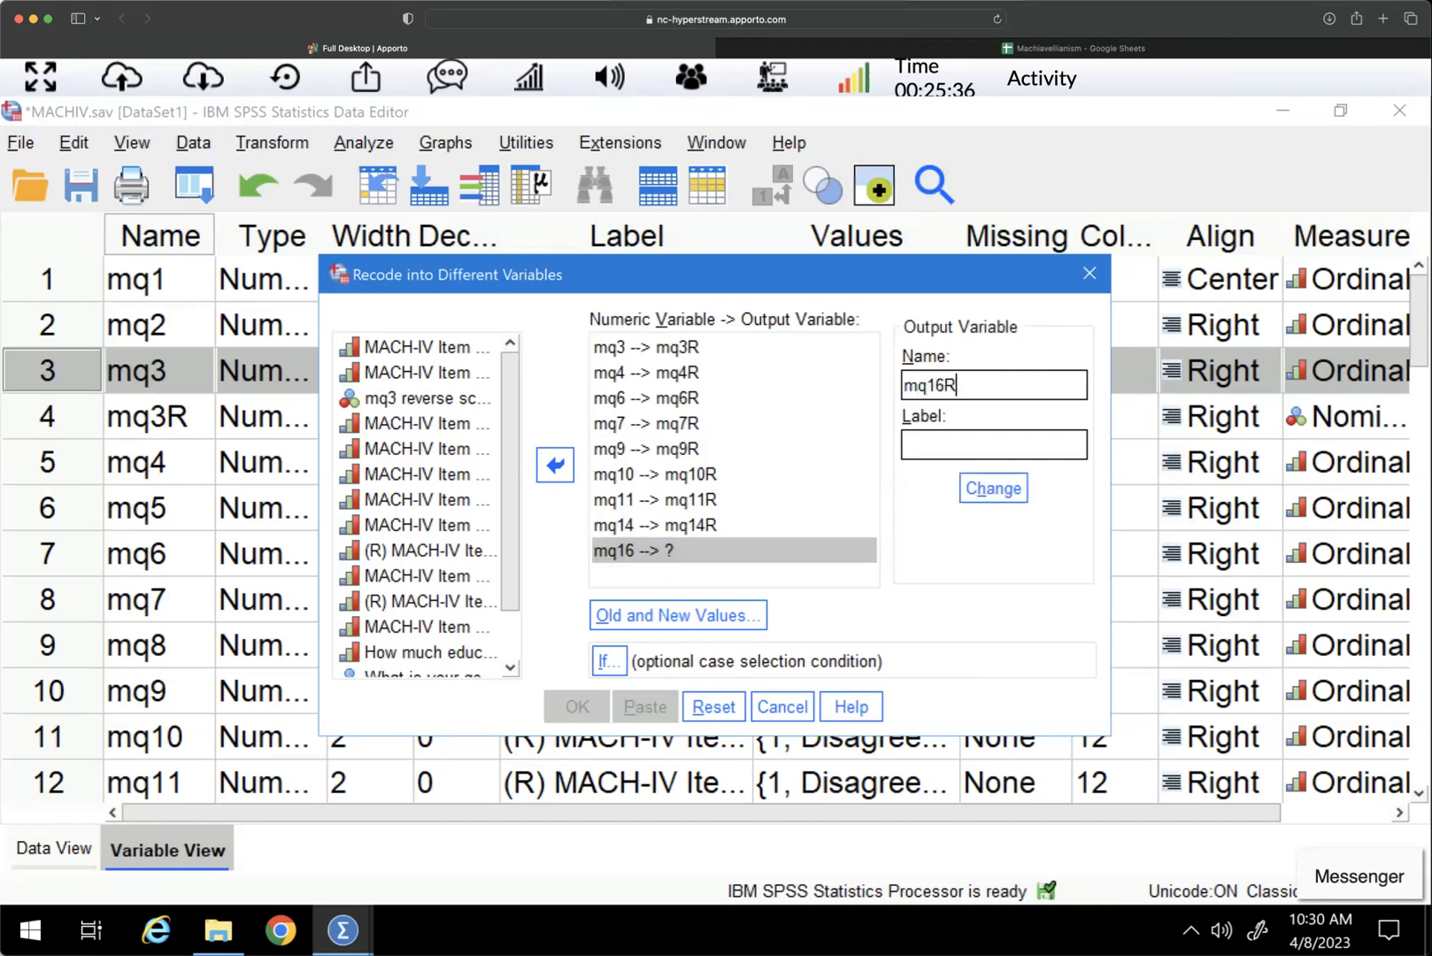
click(993, 488)
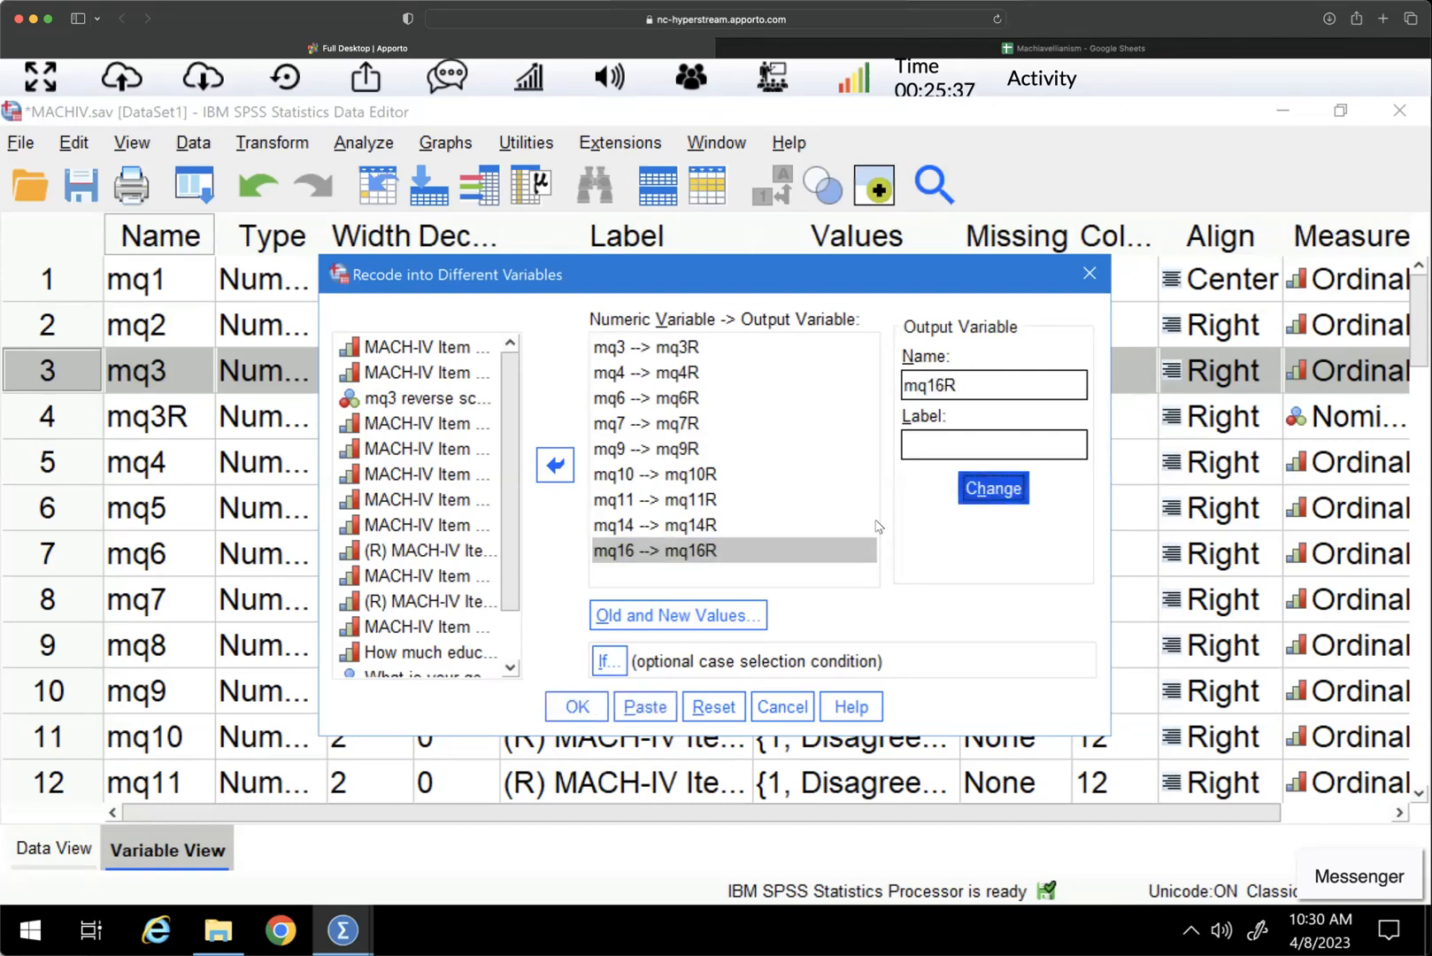
Step: Add the reverse-keyed item mq17 to the recode and assign it the output variable name mq17R
click(396, 558)
click(556, 464)
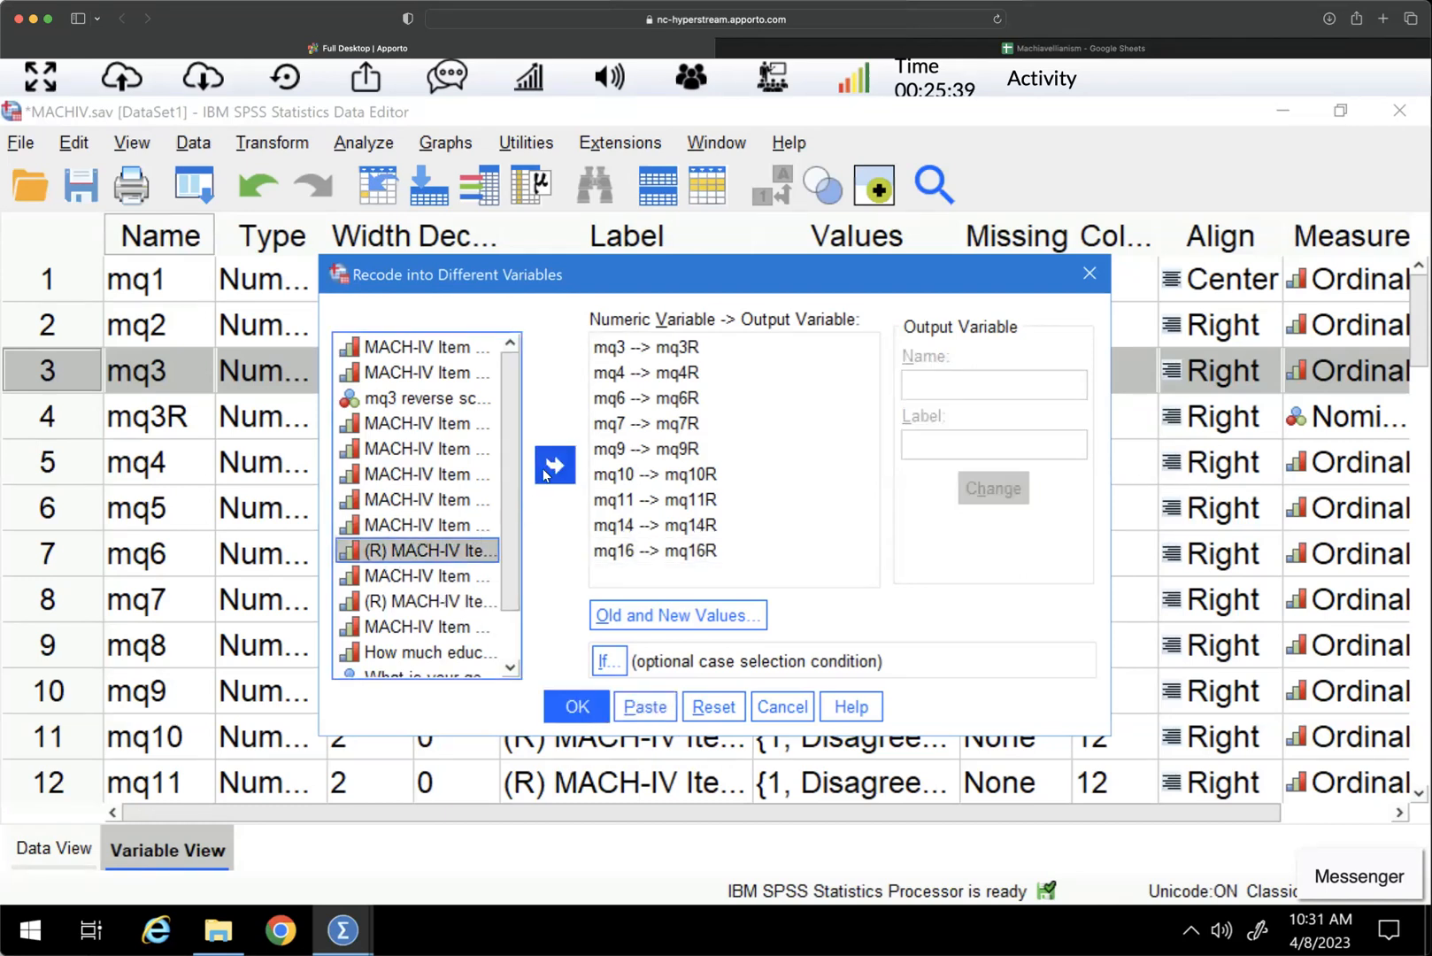
click(940, 383)
text(m)
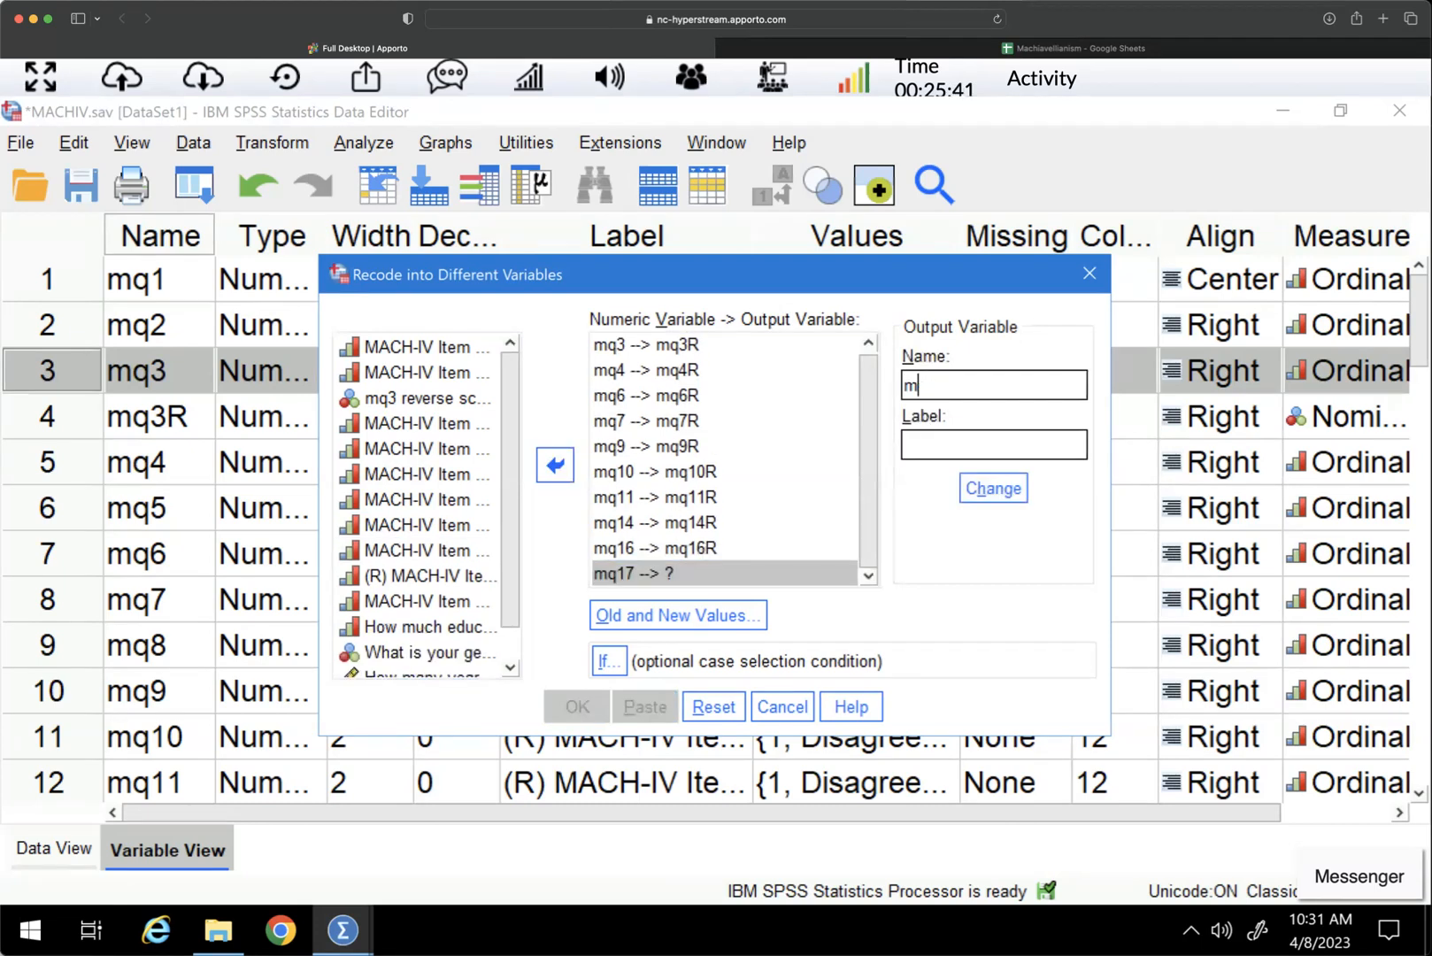
text(q17R)
click(993, 488)
Step: Add the reverse-keyed item mq19 to the recode and assign it the output variable name mq19R
click(380, 579)
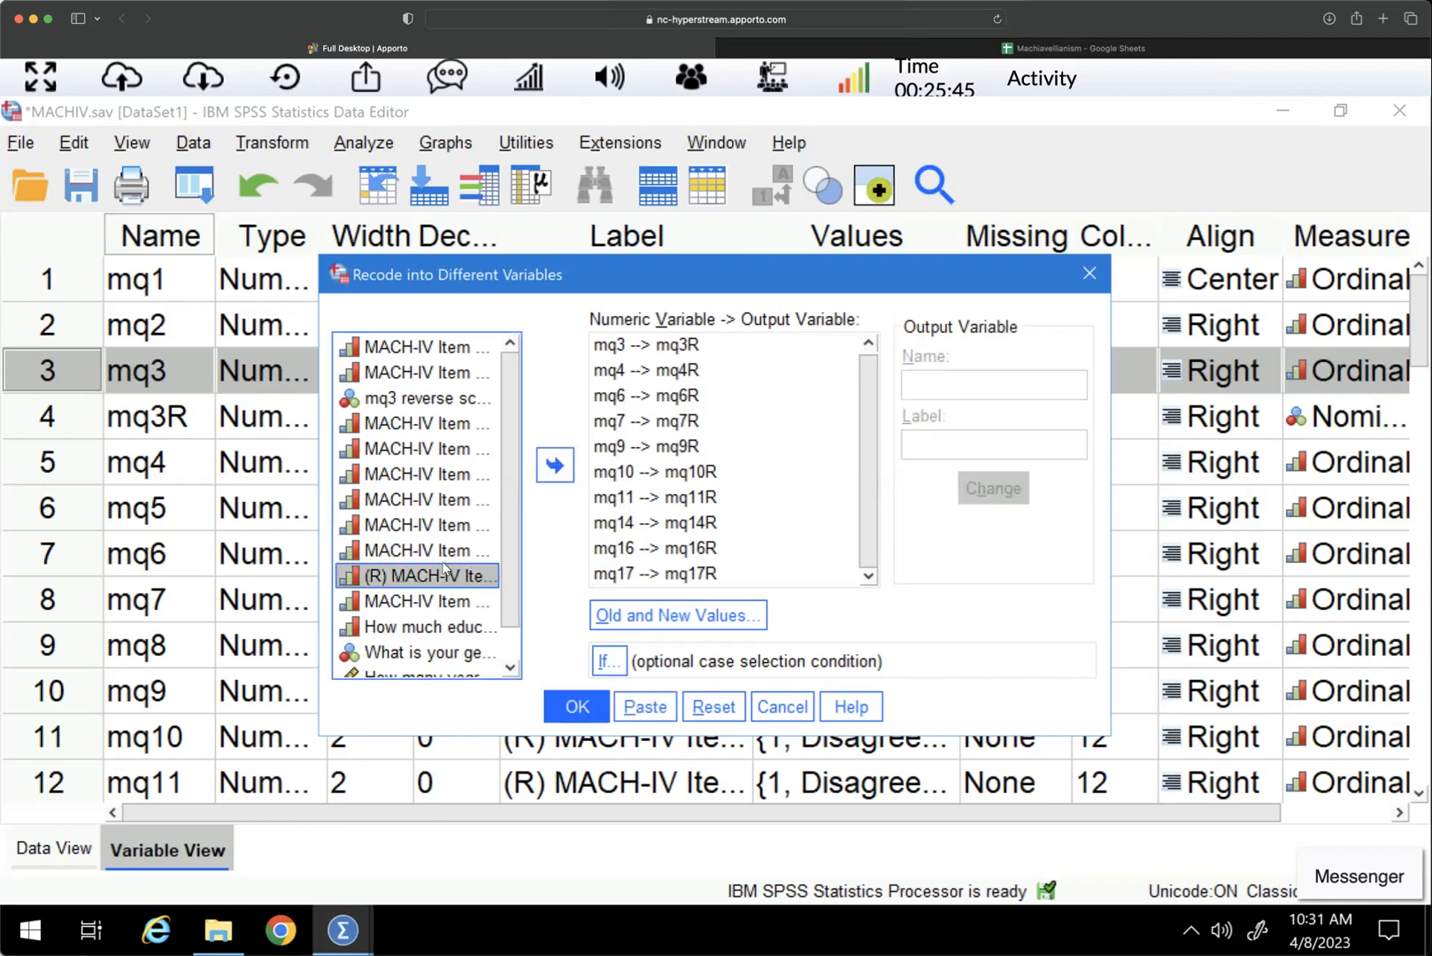
click(555, 464)
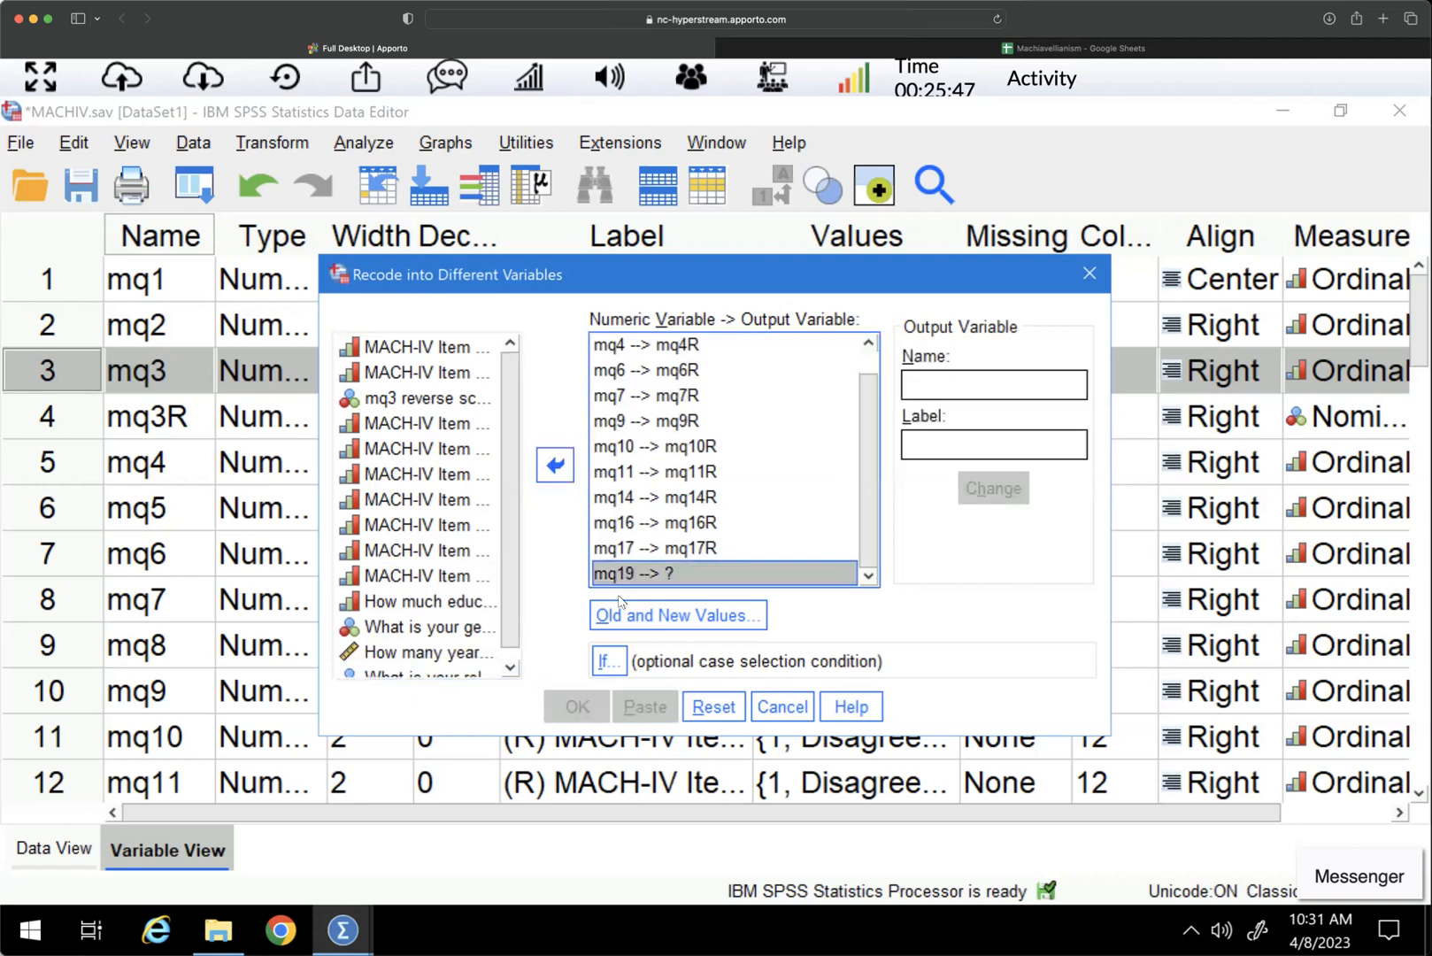
click(907, 384)
text(mq19R)
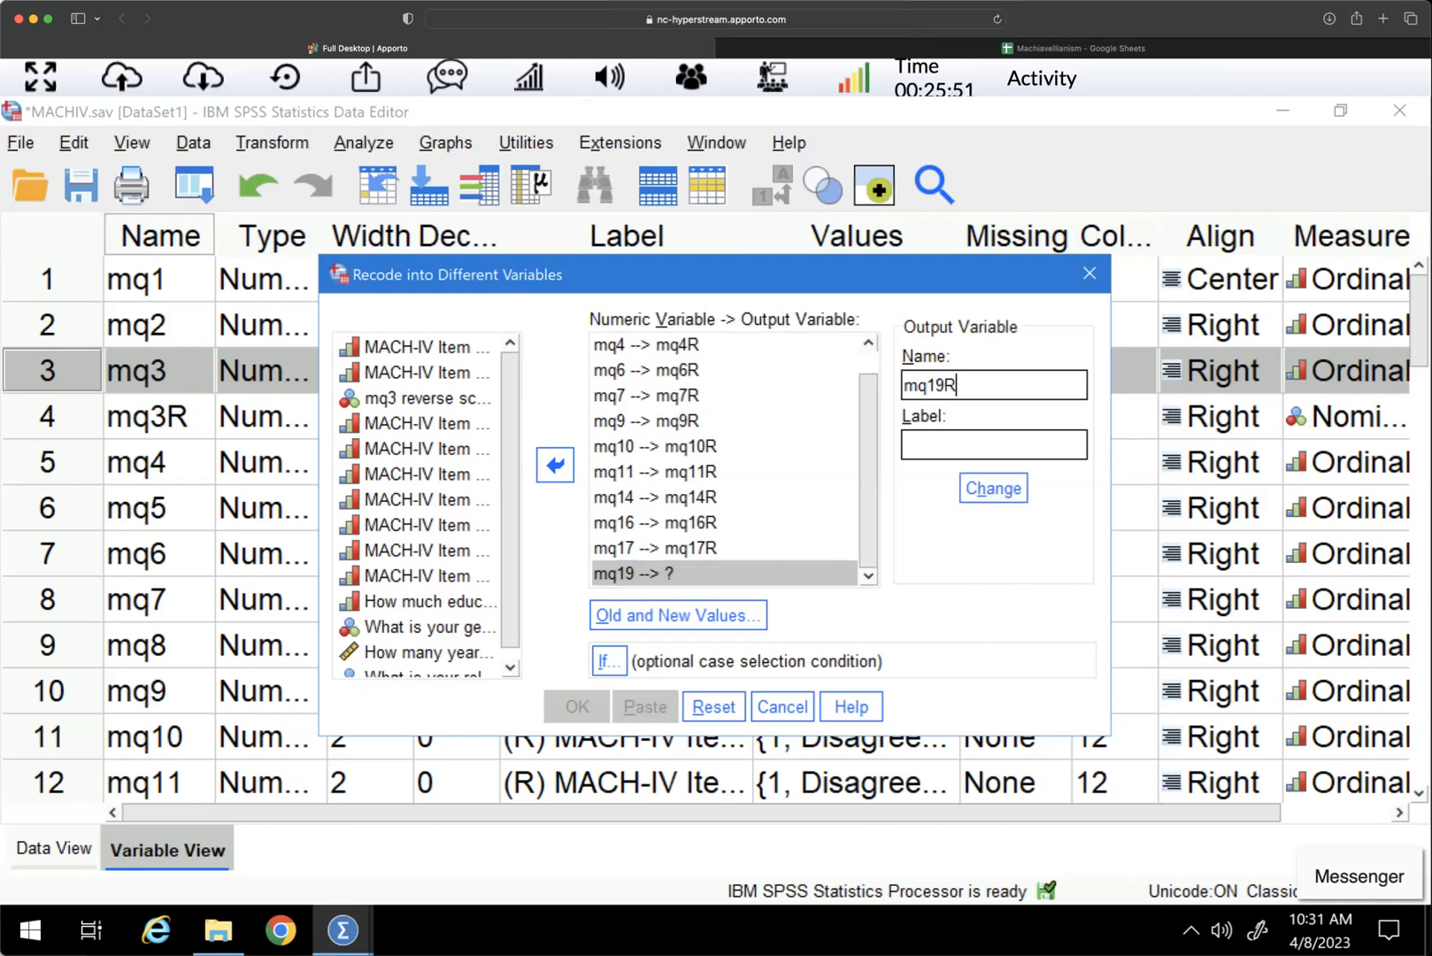
click(993, 487)
Step: Check the old and new value pairs, run the recode, and review the new R variables in the Data Editor's variable list
click(677, 619)
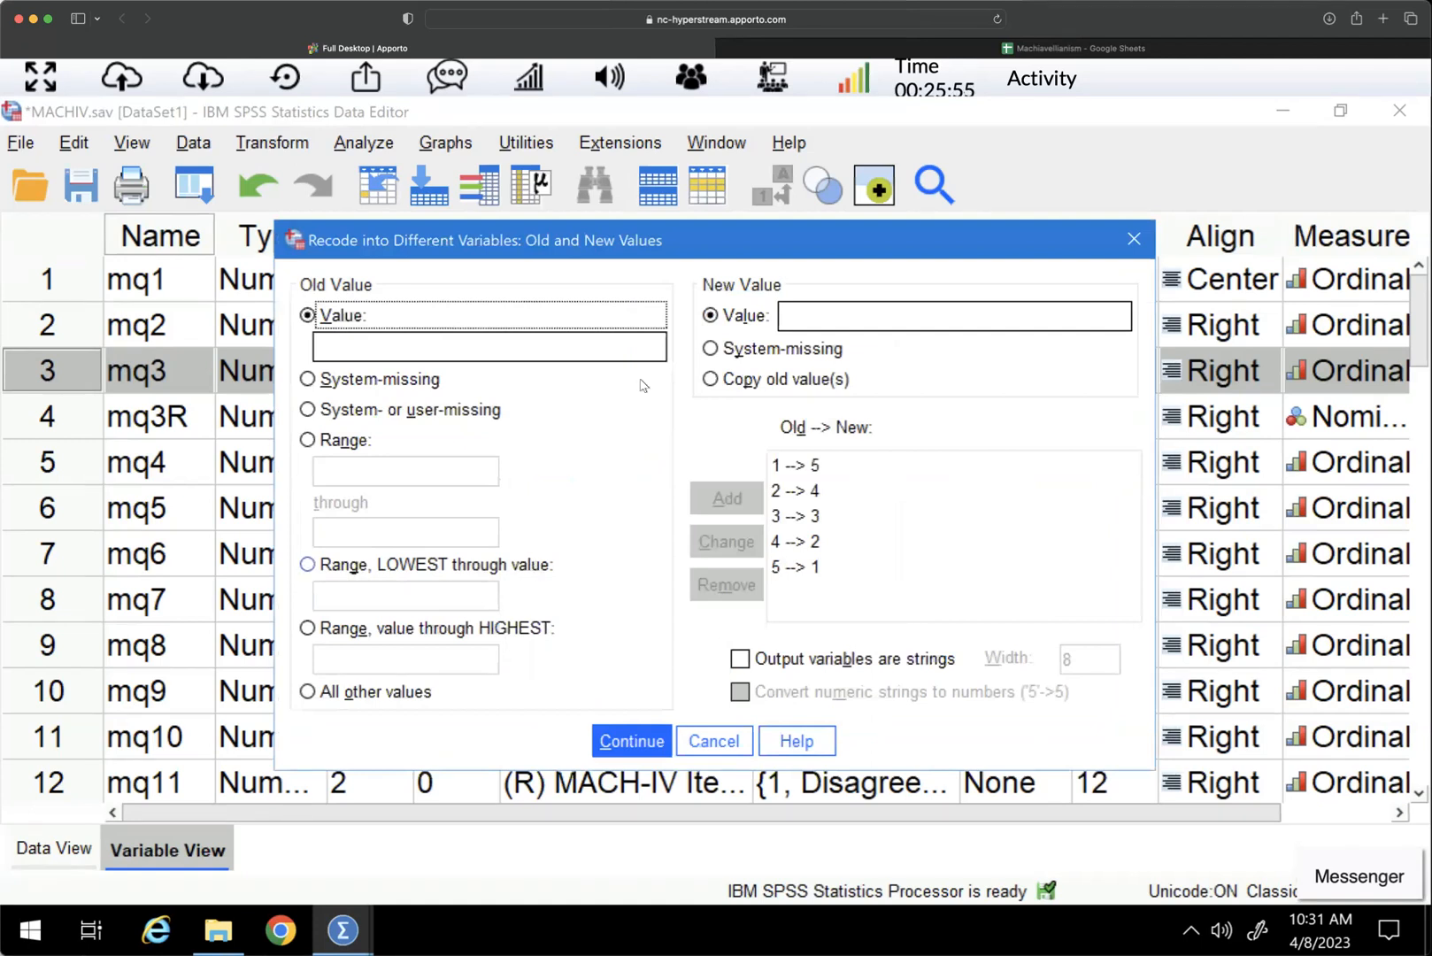
click(653, 738)
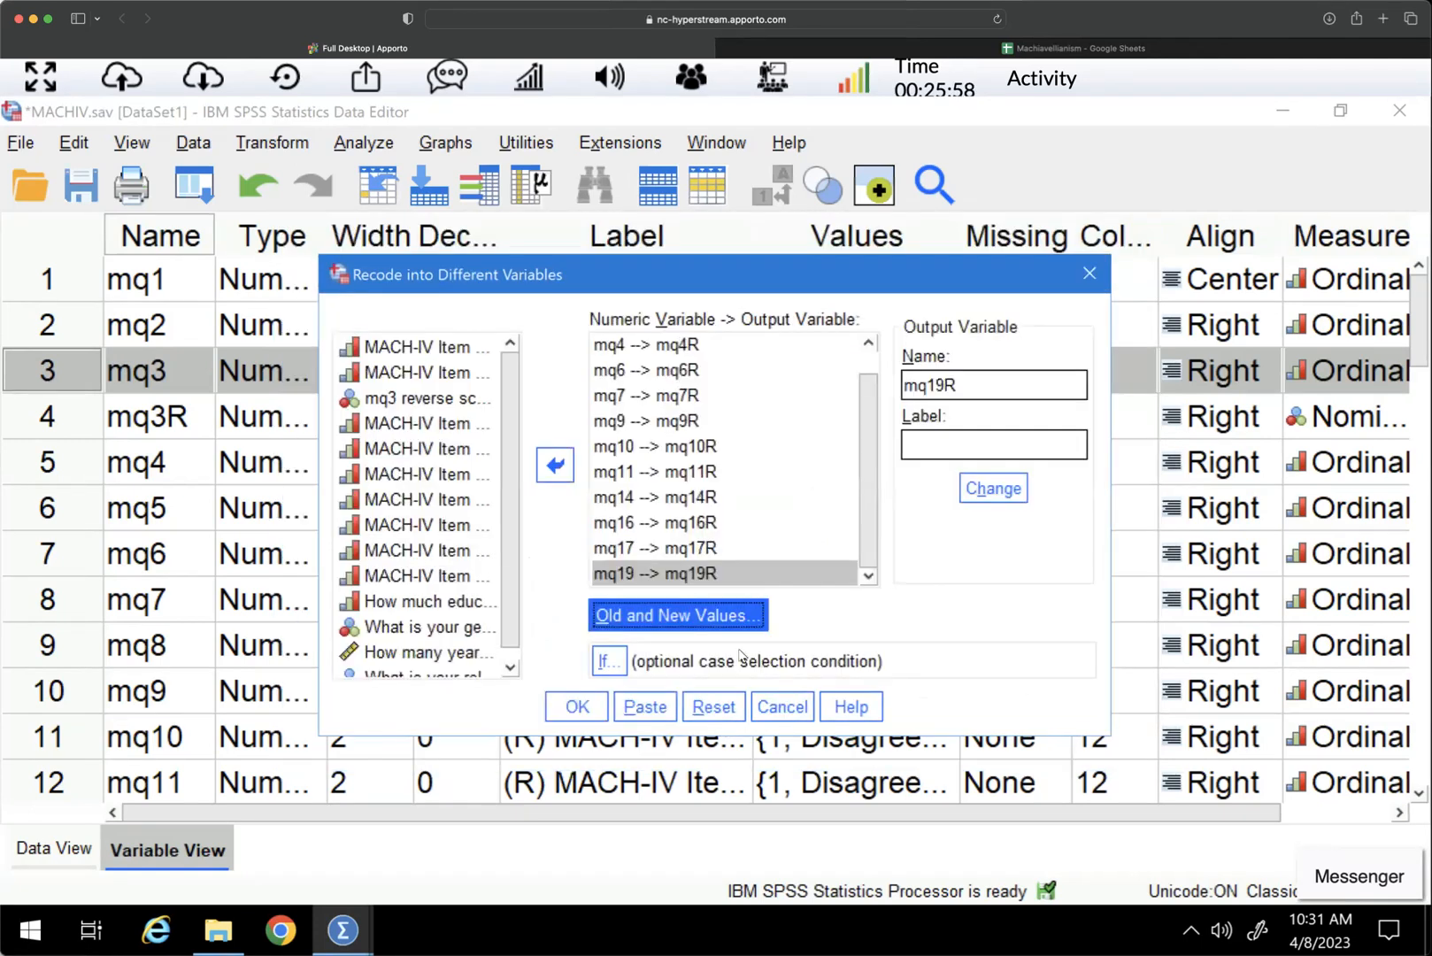
click(575, 708)
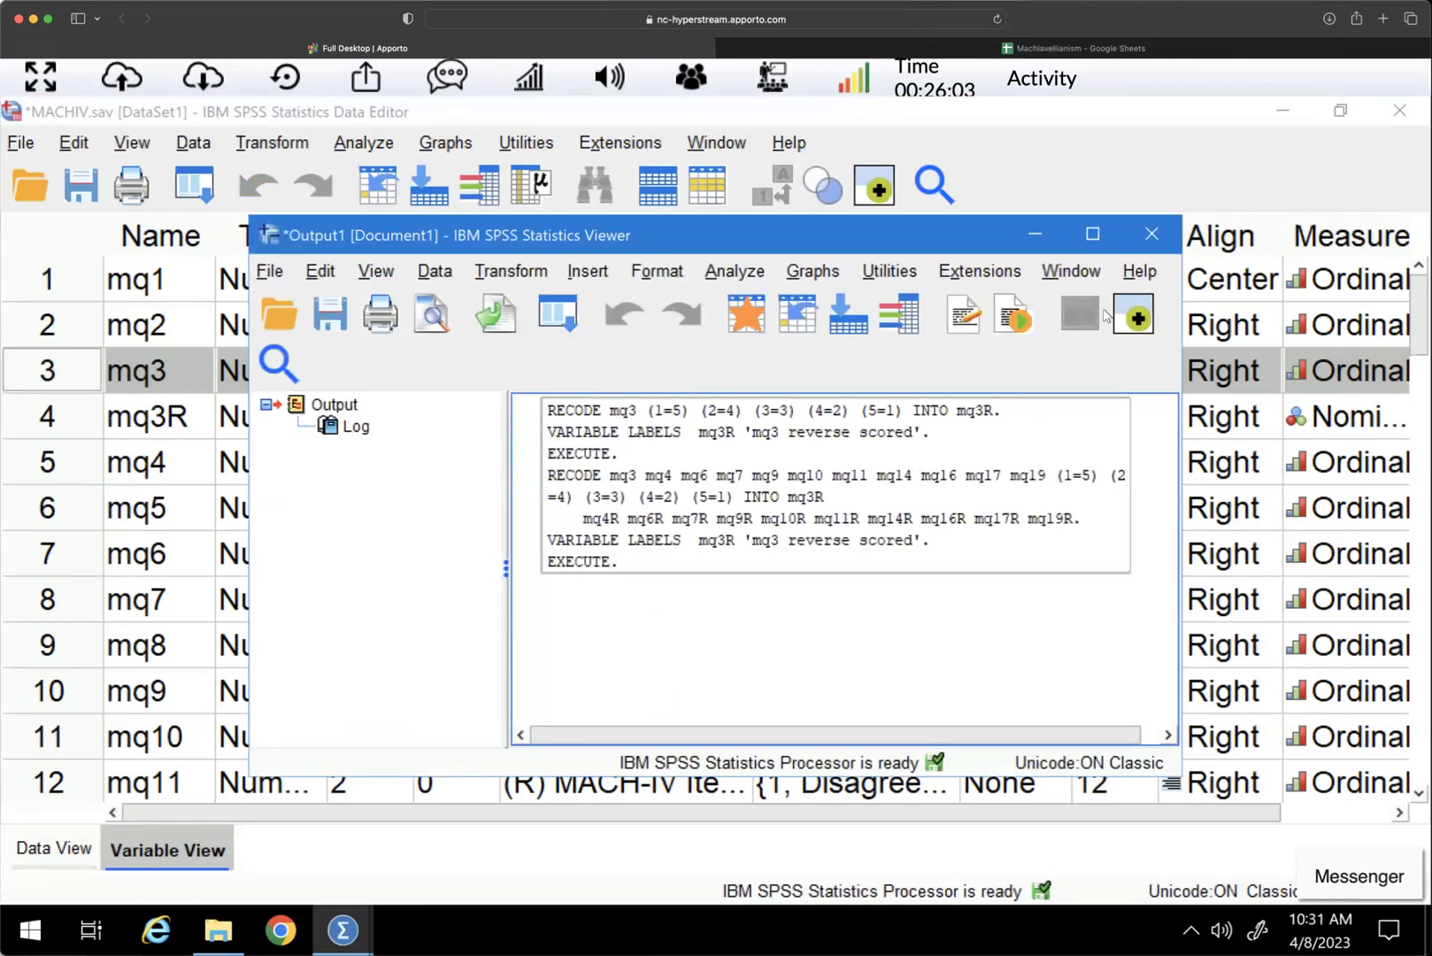
click(1097, 131)
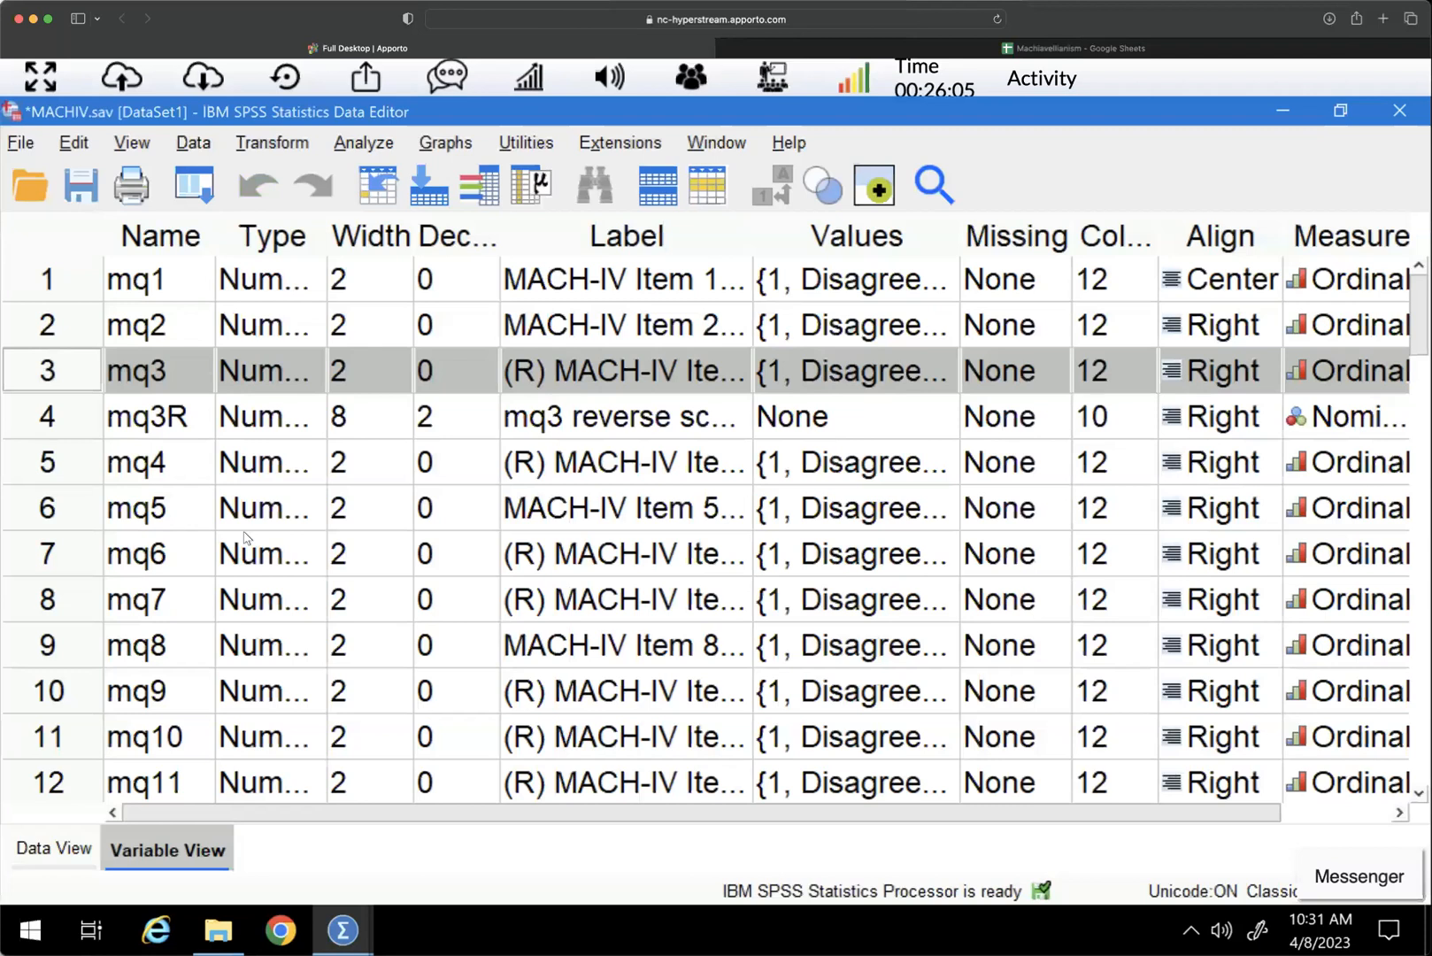
scroll(245, 537, down, 8)
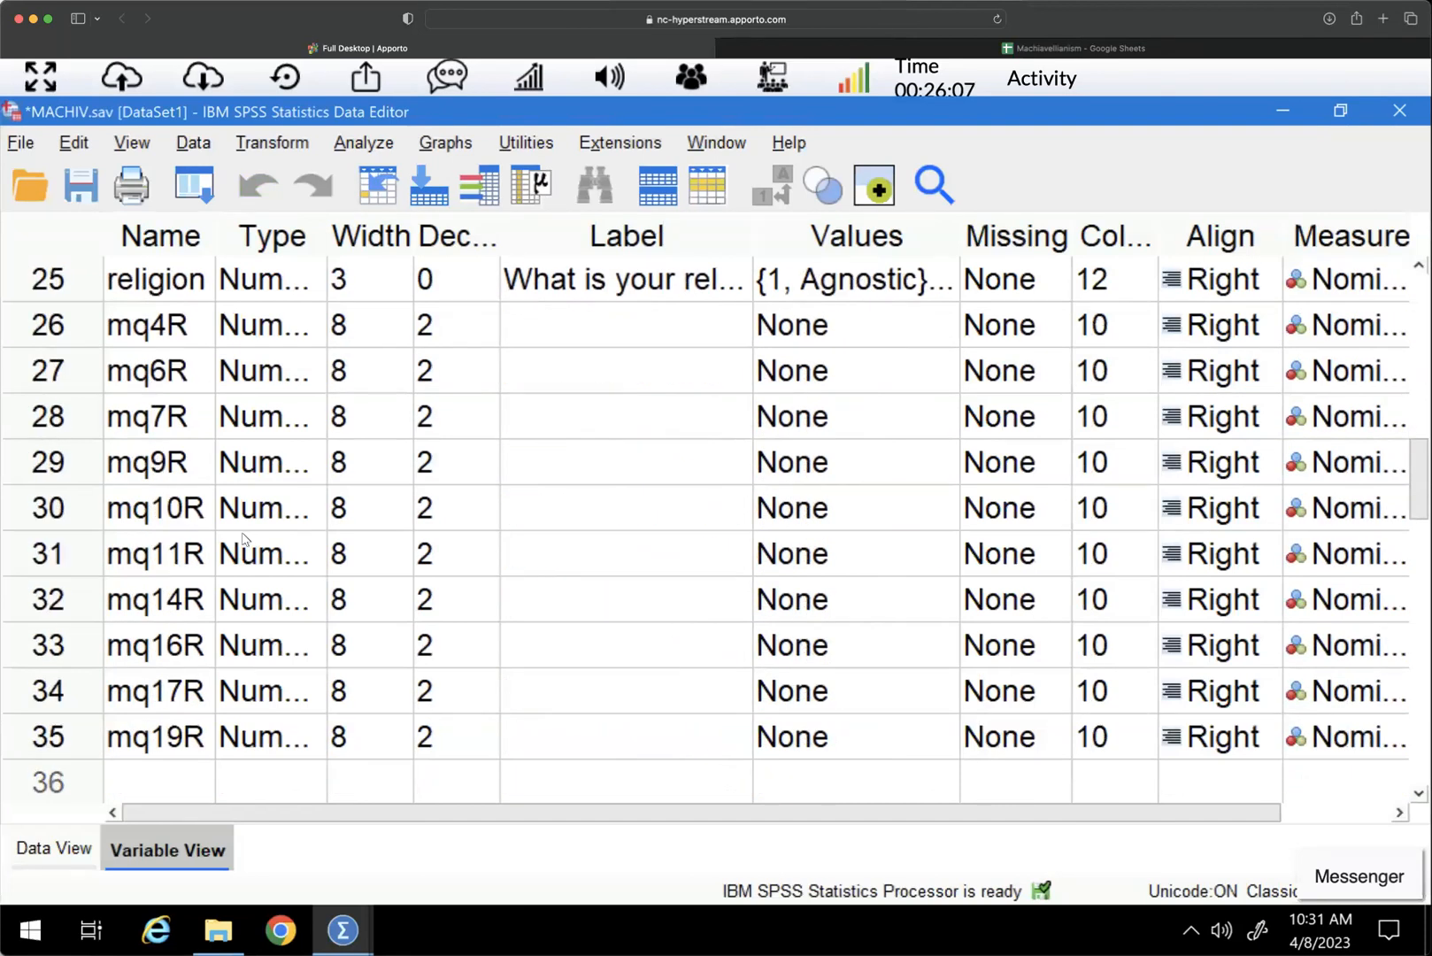
scroll(245, 537, up, 2)
scroll(245, 537, down, 2)
scroll(236, 546, up, 8)
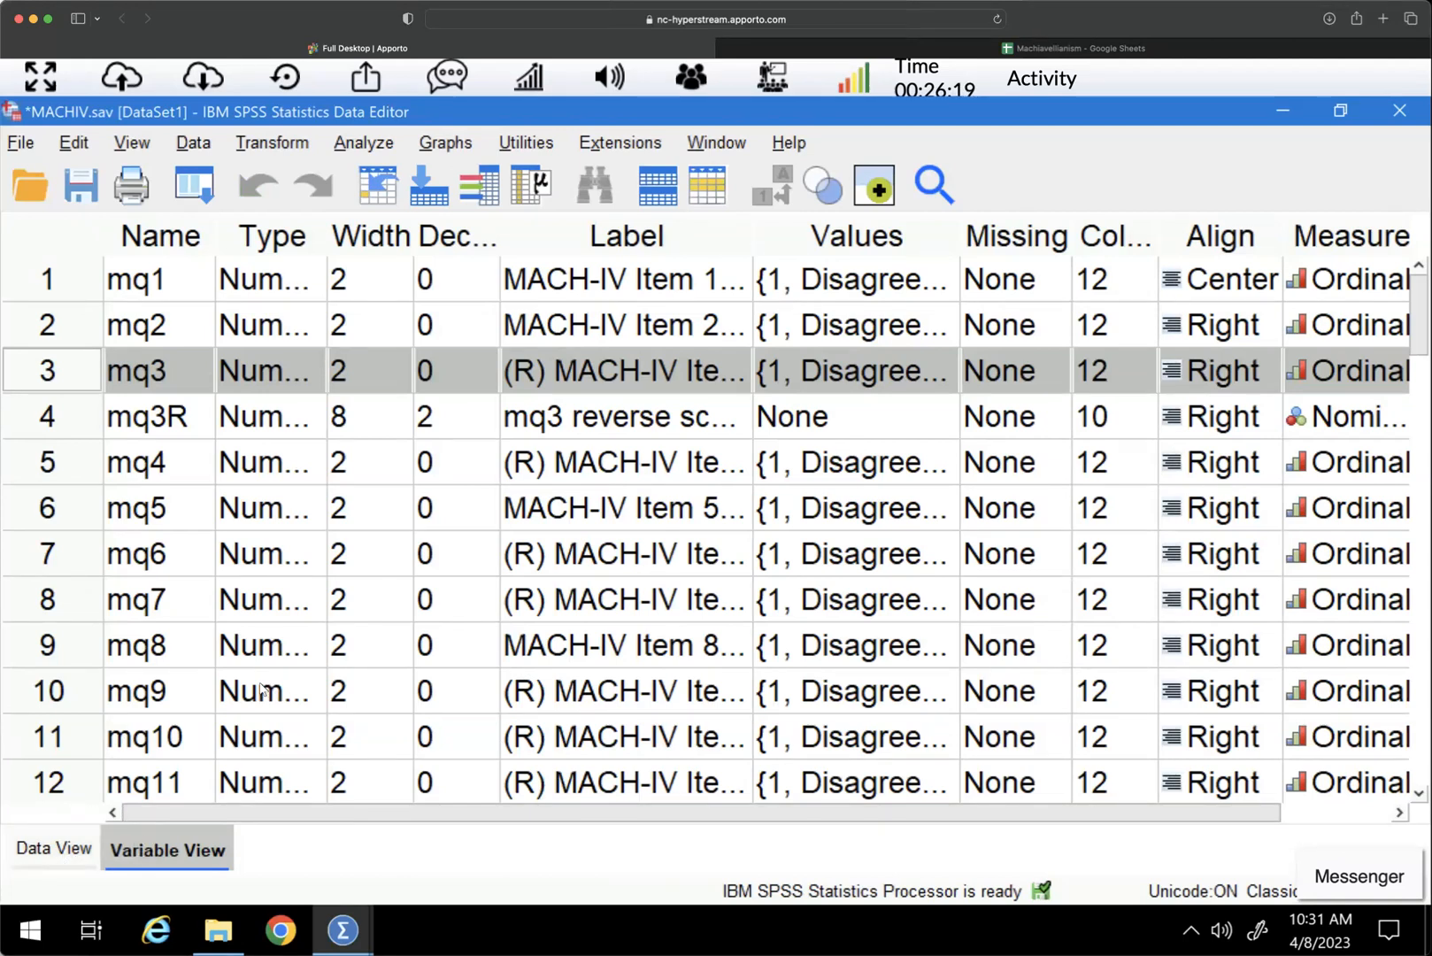
Step: Start a Compute Variable transformation and name the target variable mq3R_alt
click(285, 148)
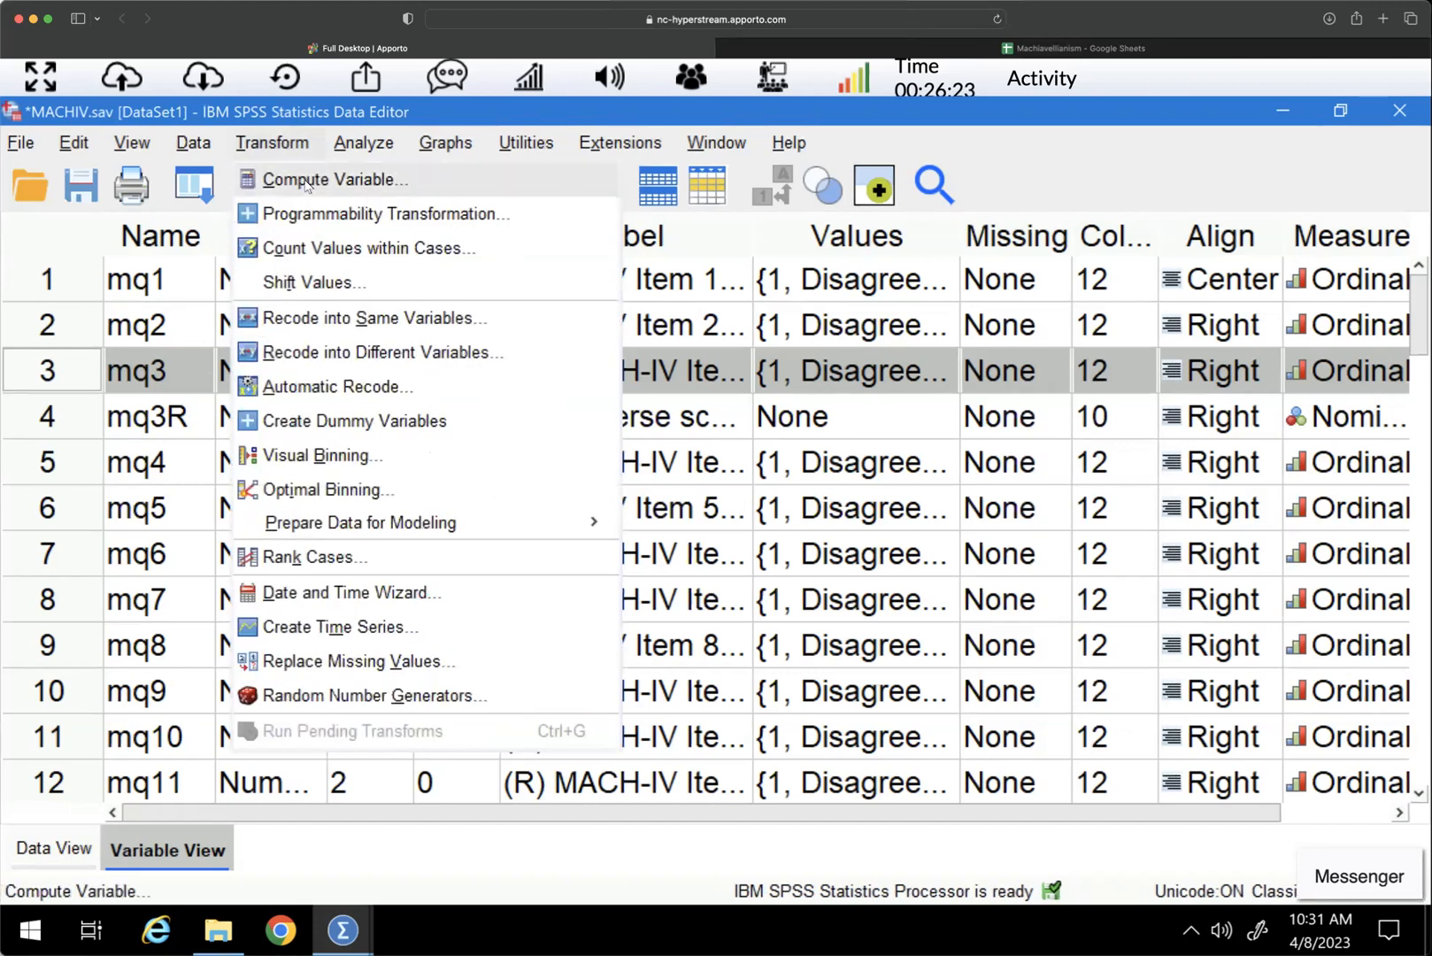
click(306, 184)
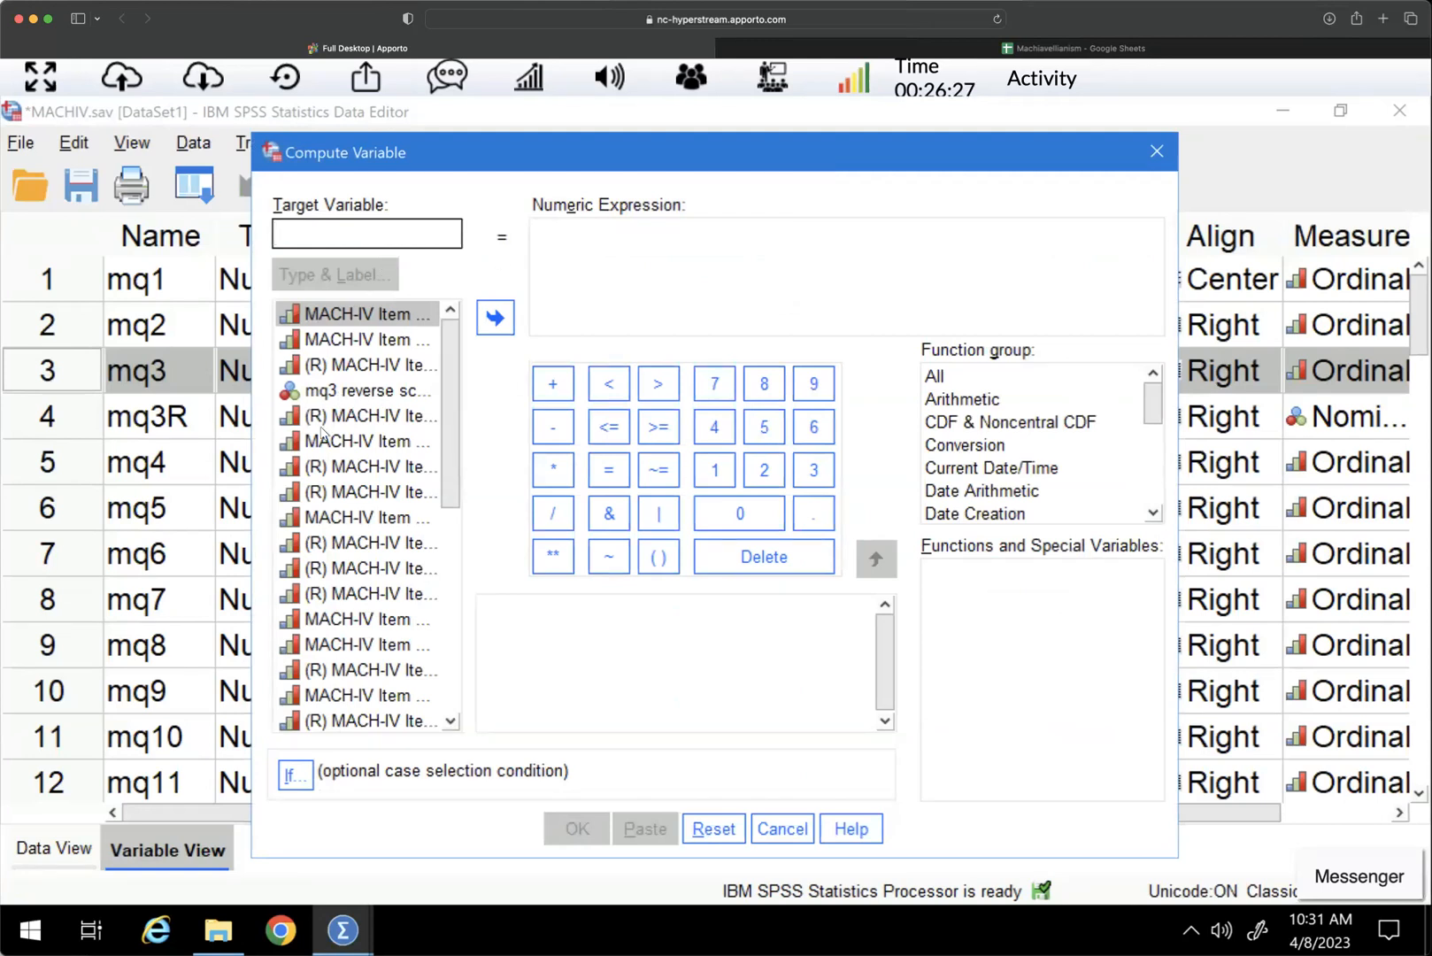
click(338, 365)
click(332, 225)
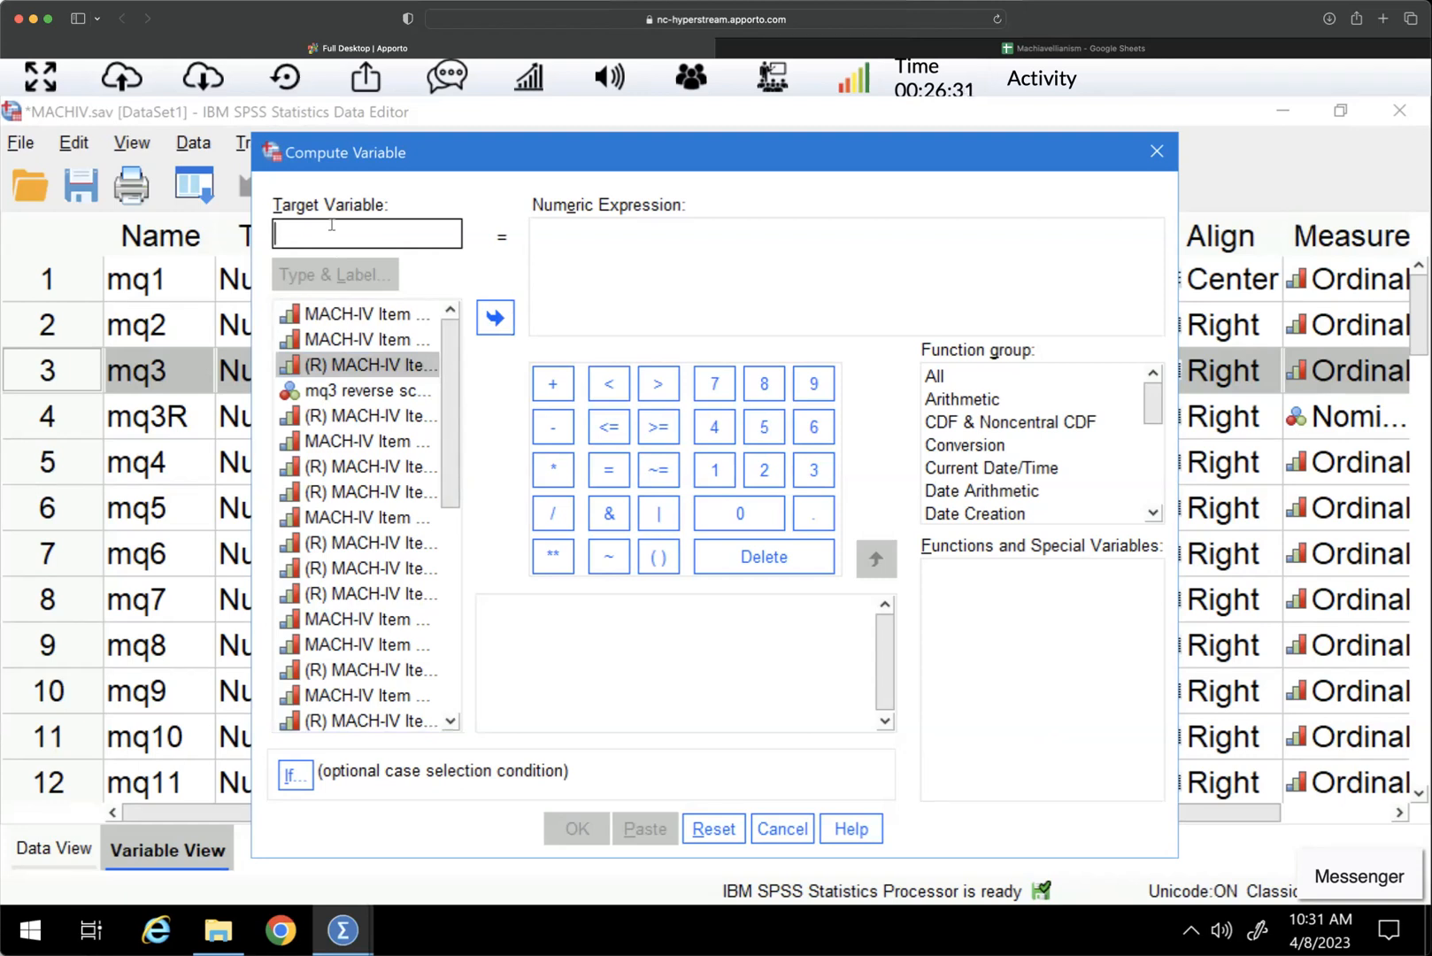
text(mq)
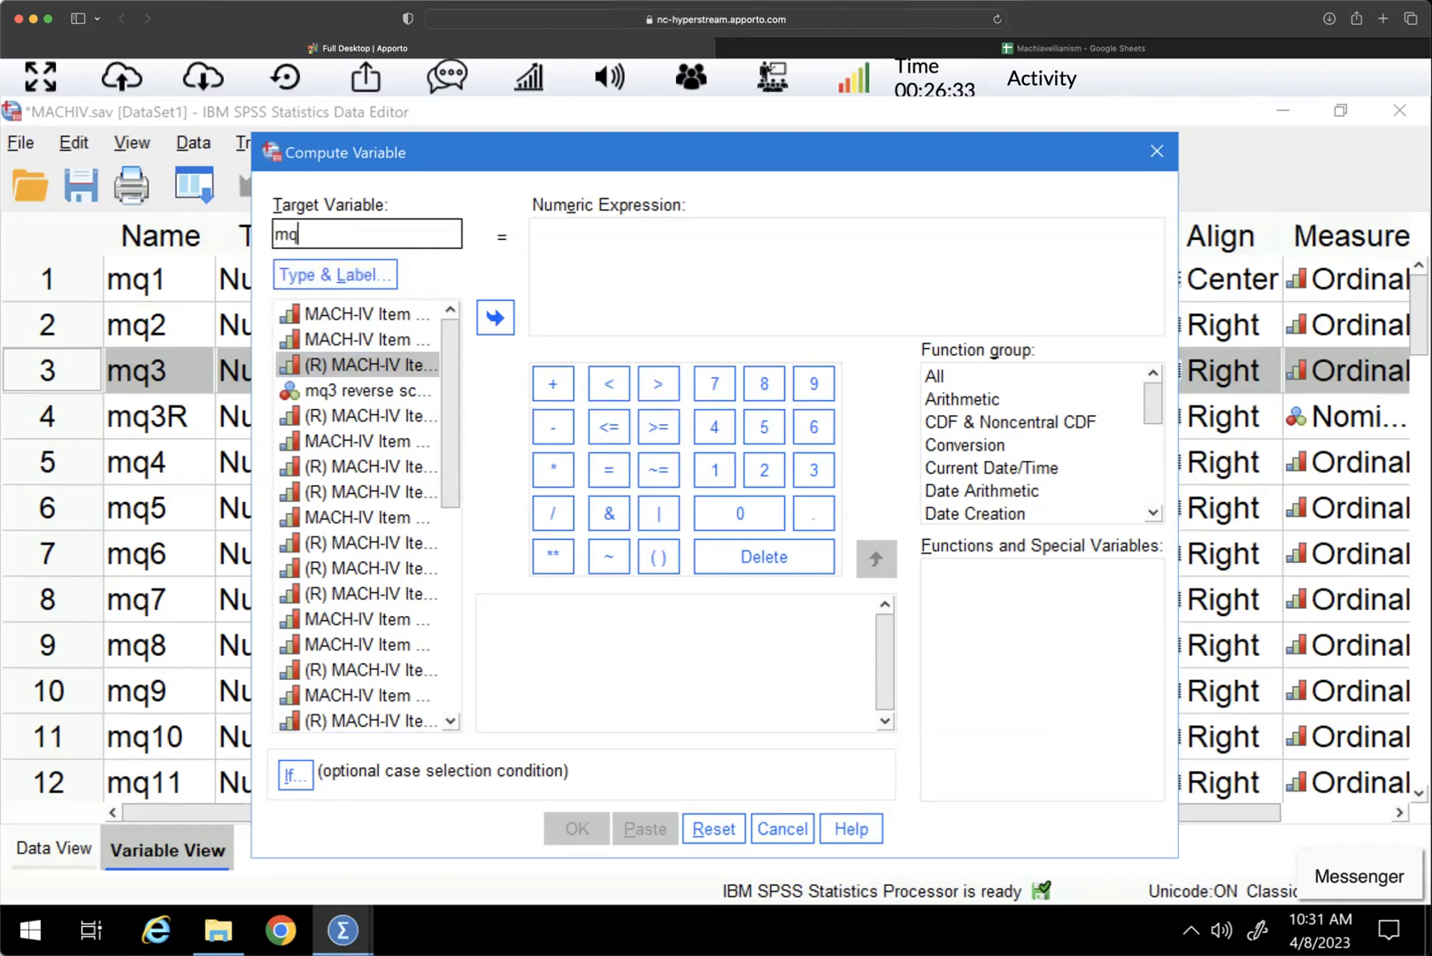
text(3Ralt)
click(326, 234)
text(_)
Step: Define the numeric expression as 6-mq3 and run the computation
click(550, 260)
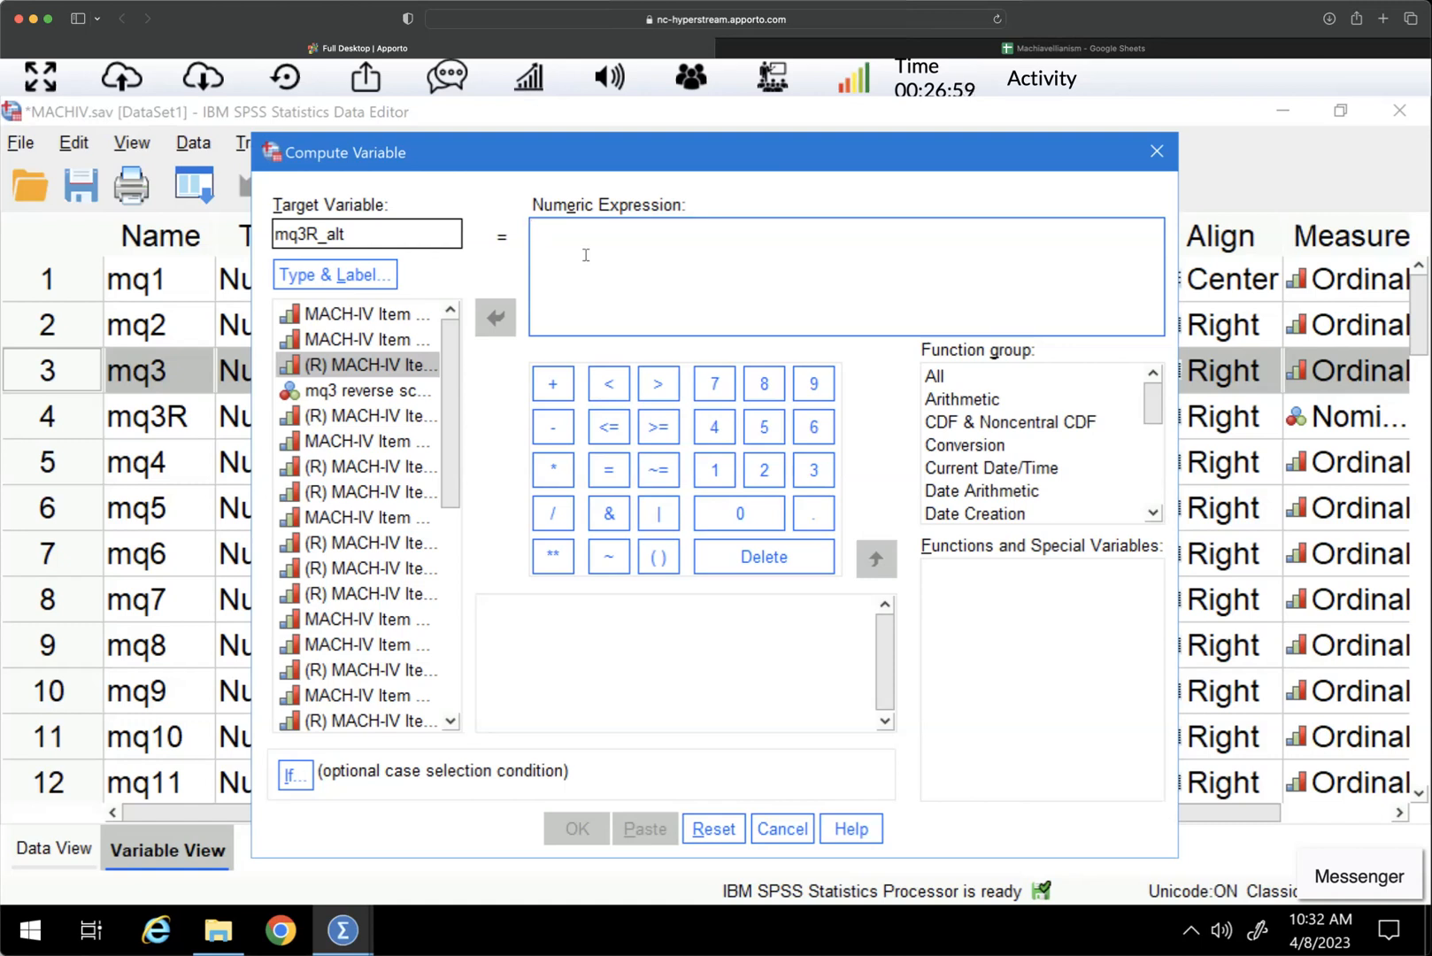
text(6)
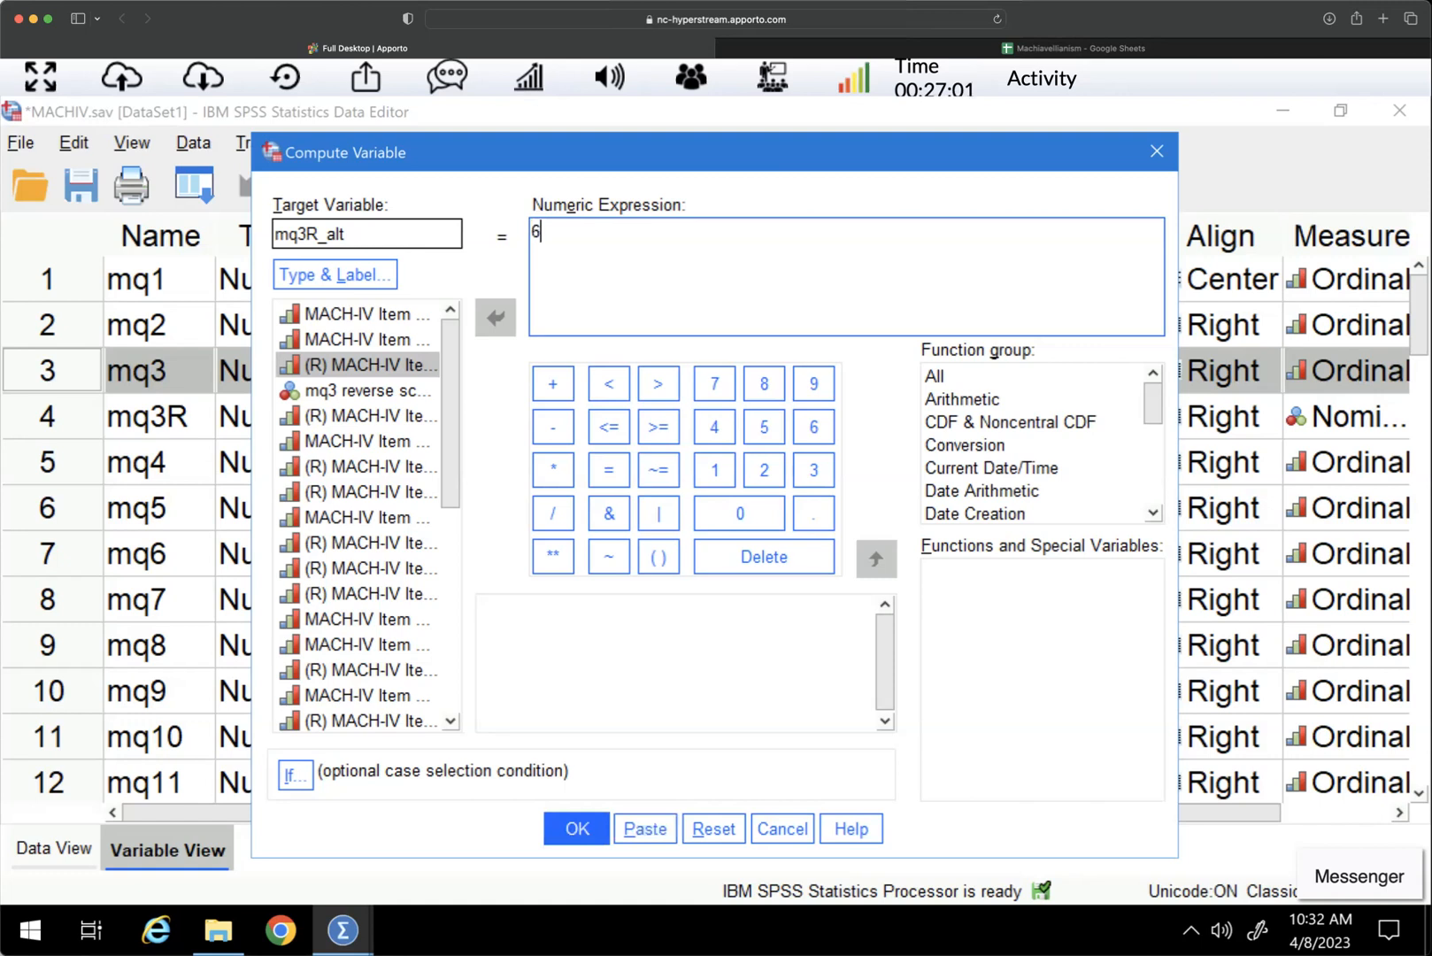
text(-)
double_click(359, 366)
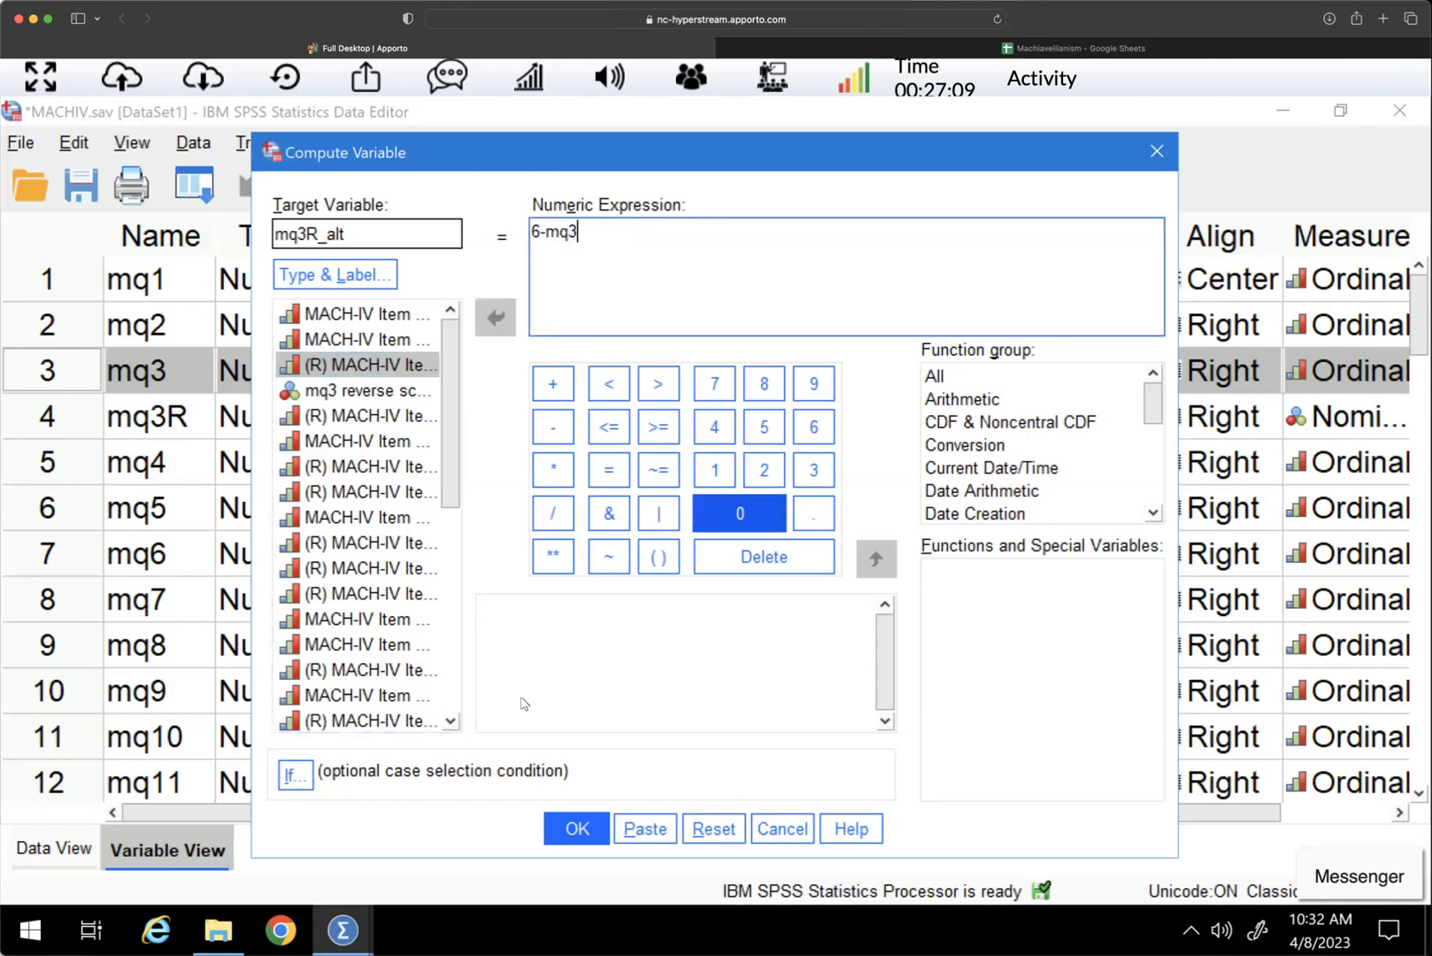
click(577, 830)
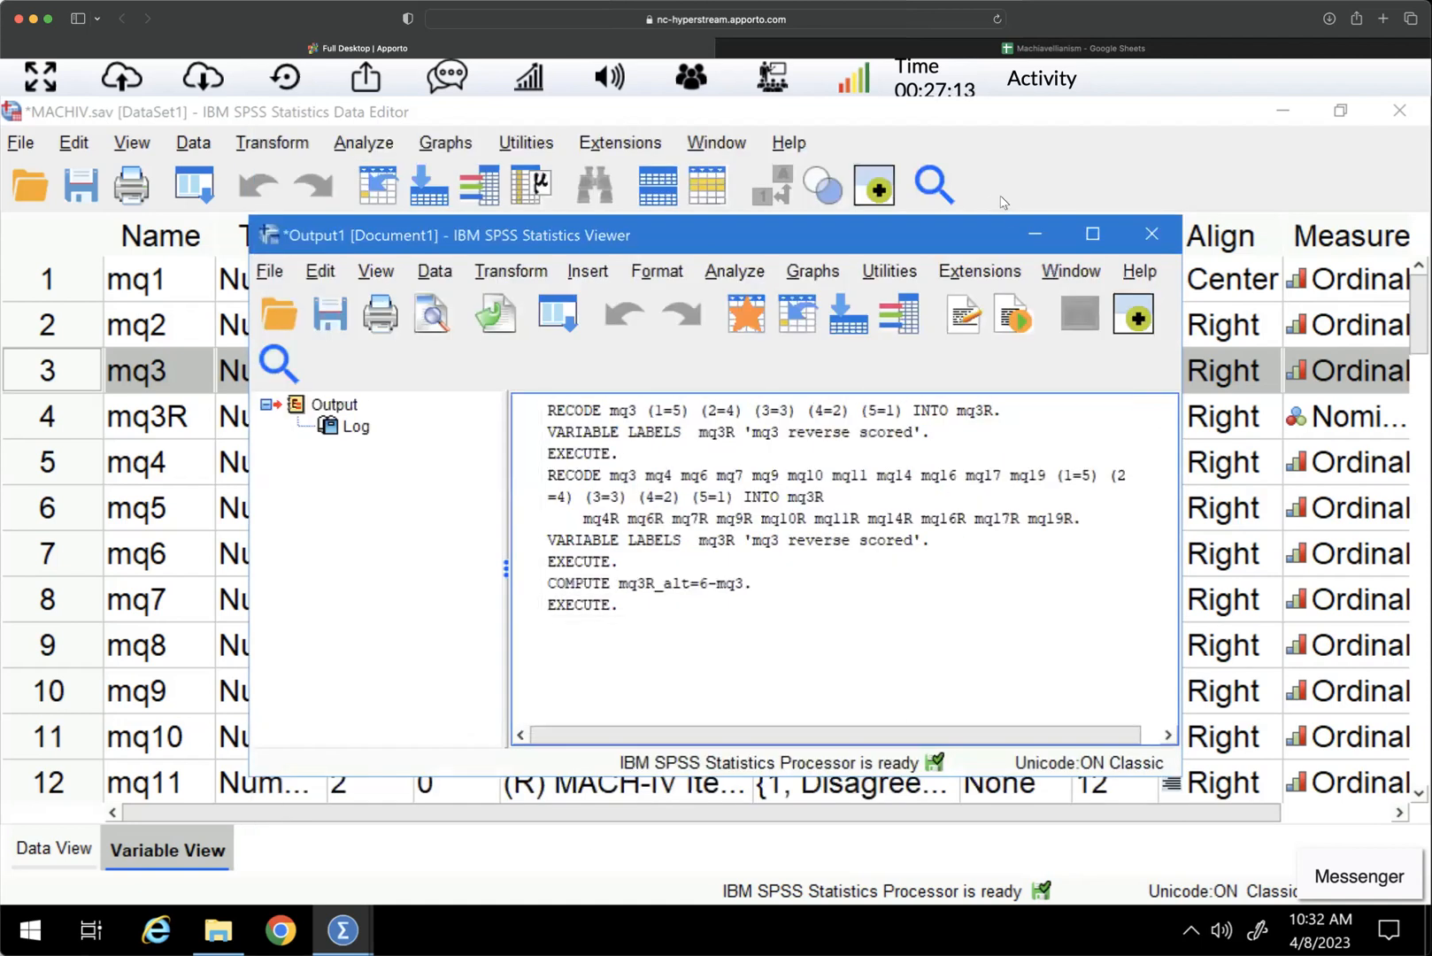
Step: Return to the Data Editor and move the mq3R_alt variable directly below mq3R in the variable list
click(1071, 128)
scroll(217, 630, down, 3)
scroll(216, 630, up, 2)
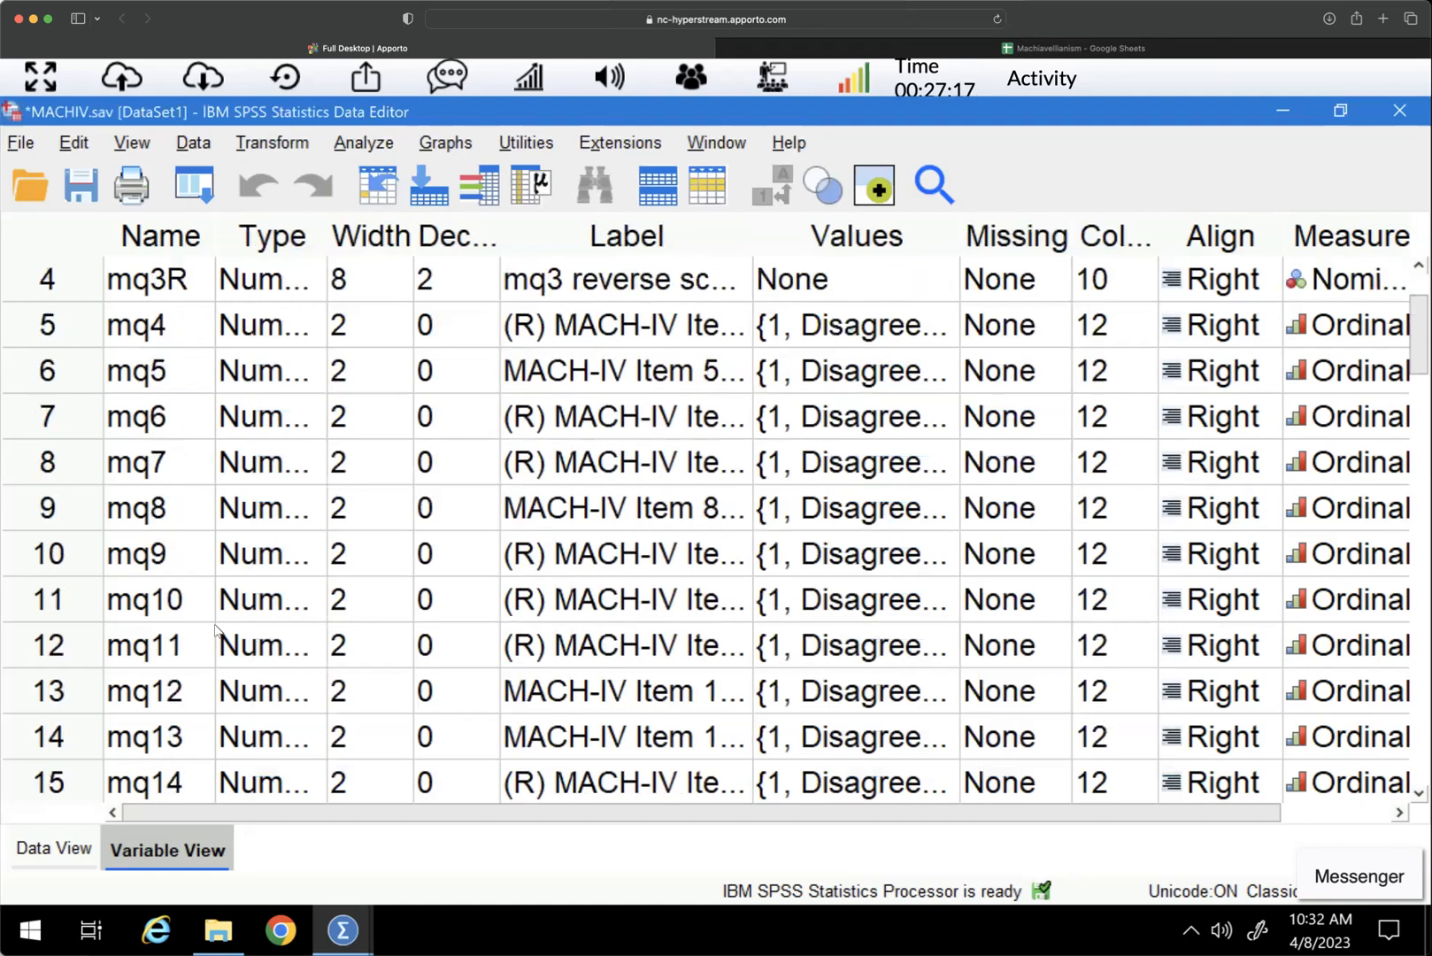
scroll(216, 630, up, 3)
click(58, 416)
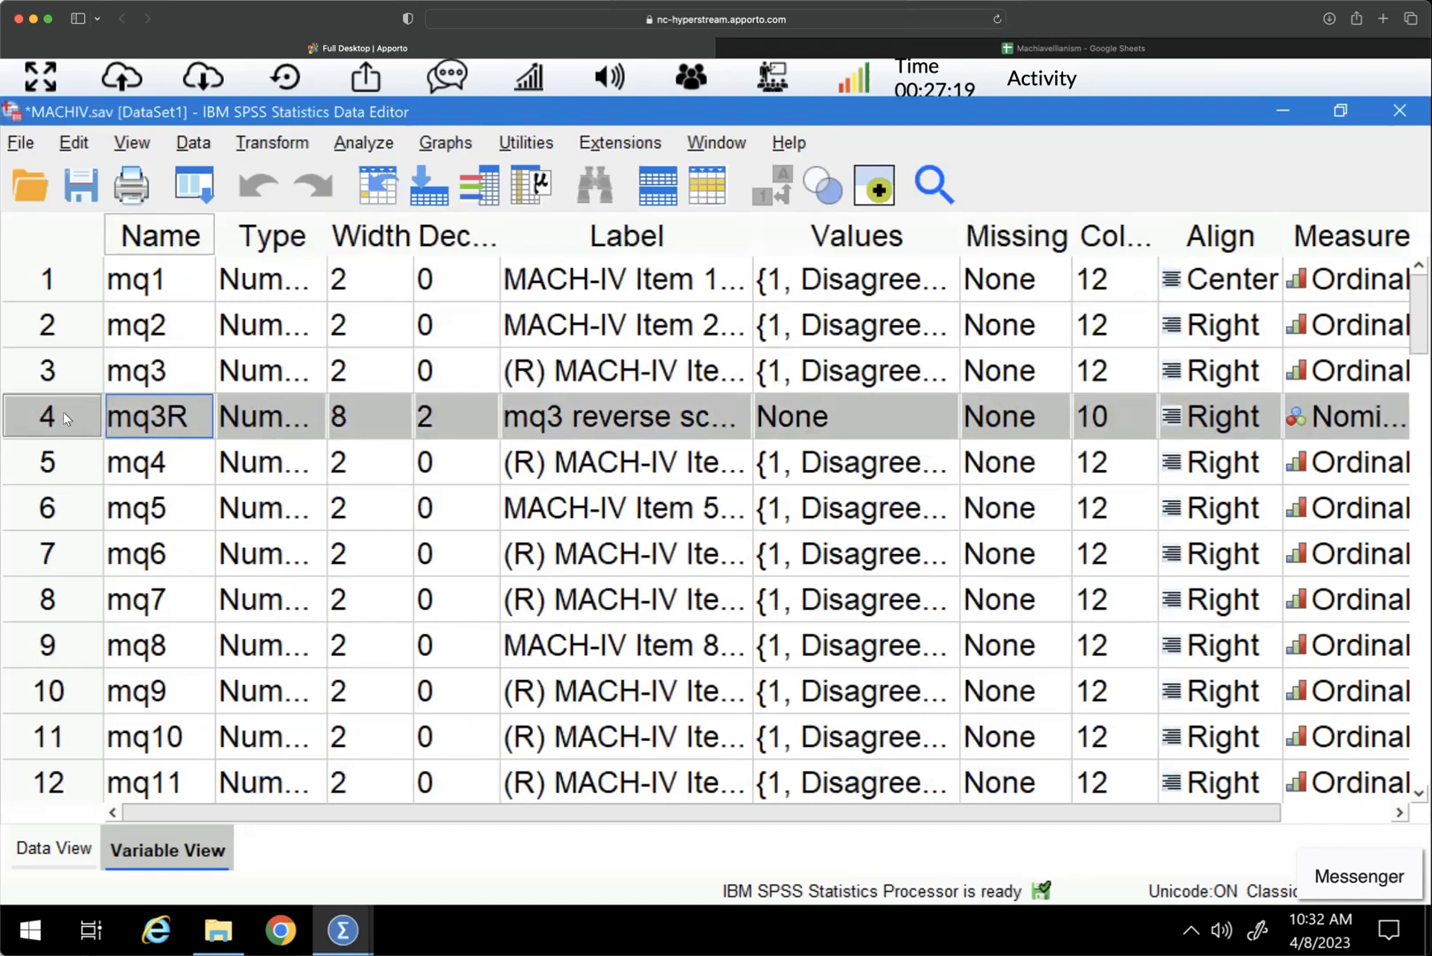
scroll(63, 553, down, 8)
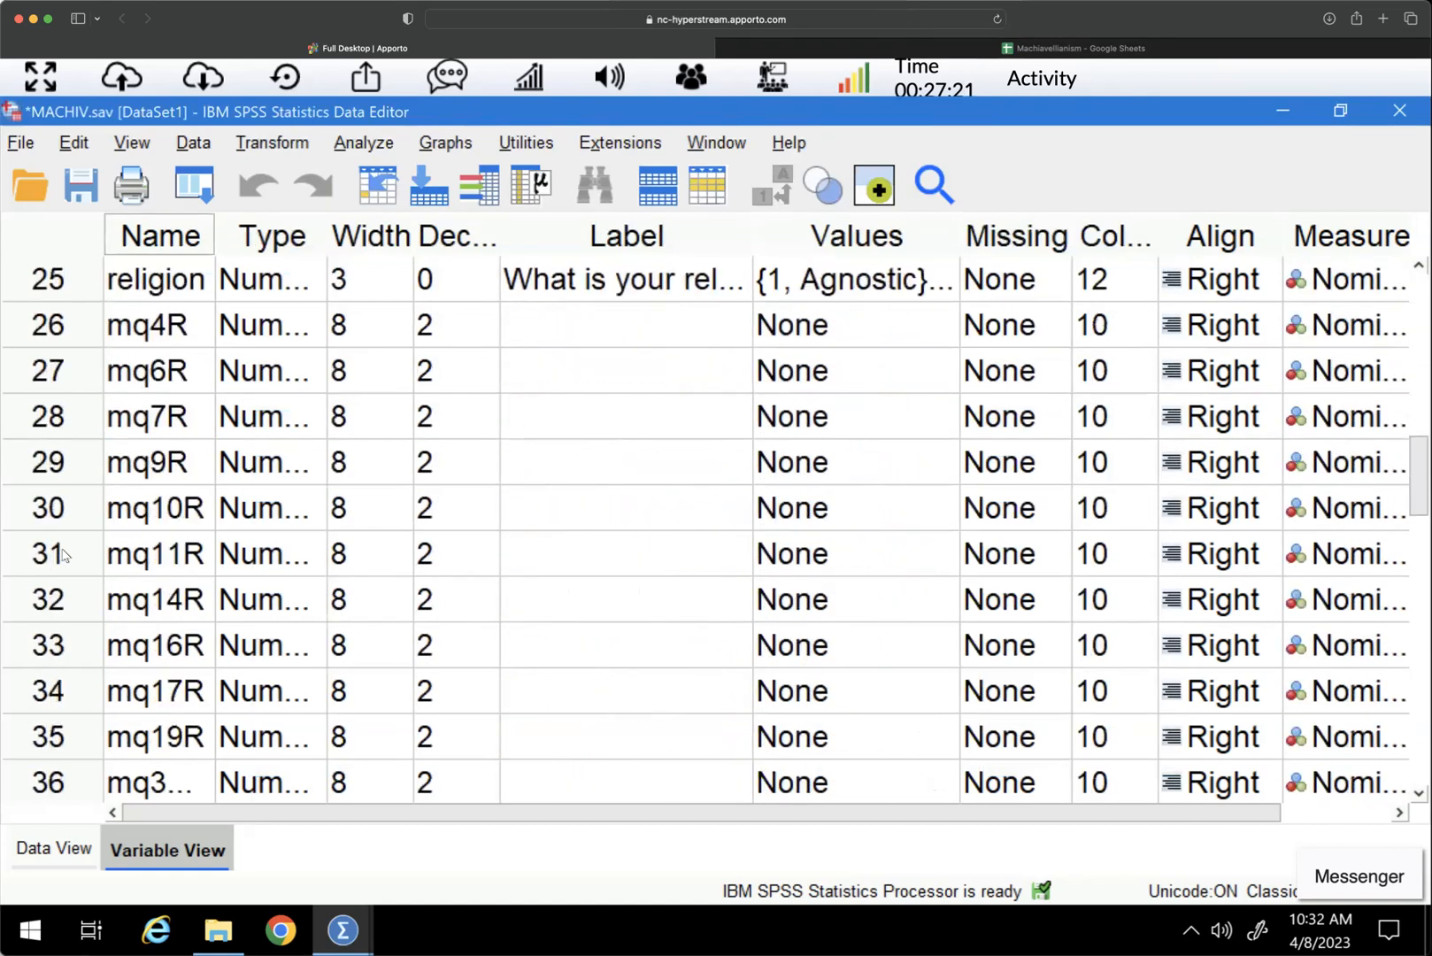
scroll(63, 553, down, 2)
drag(62, 528, 99, 453)
Step: Show mq3R_alt in the data sheet and select it together with mq3R to compare their values
double_click(71, 392)
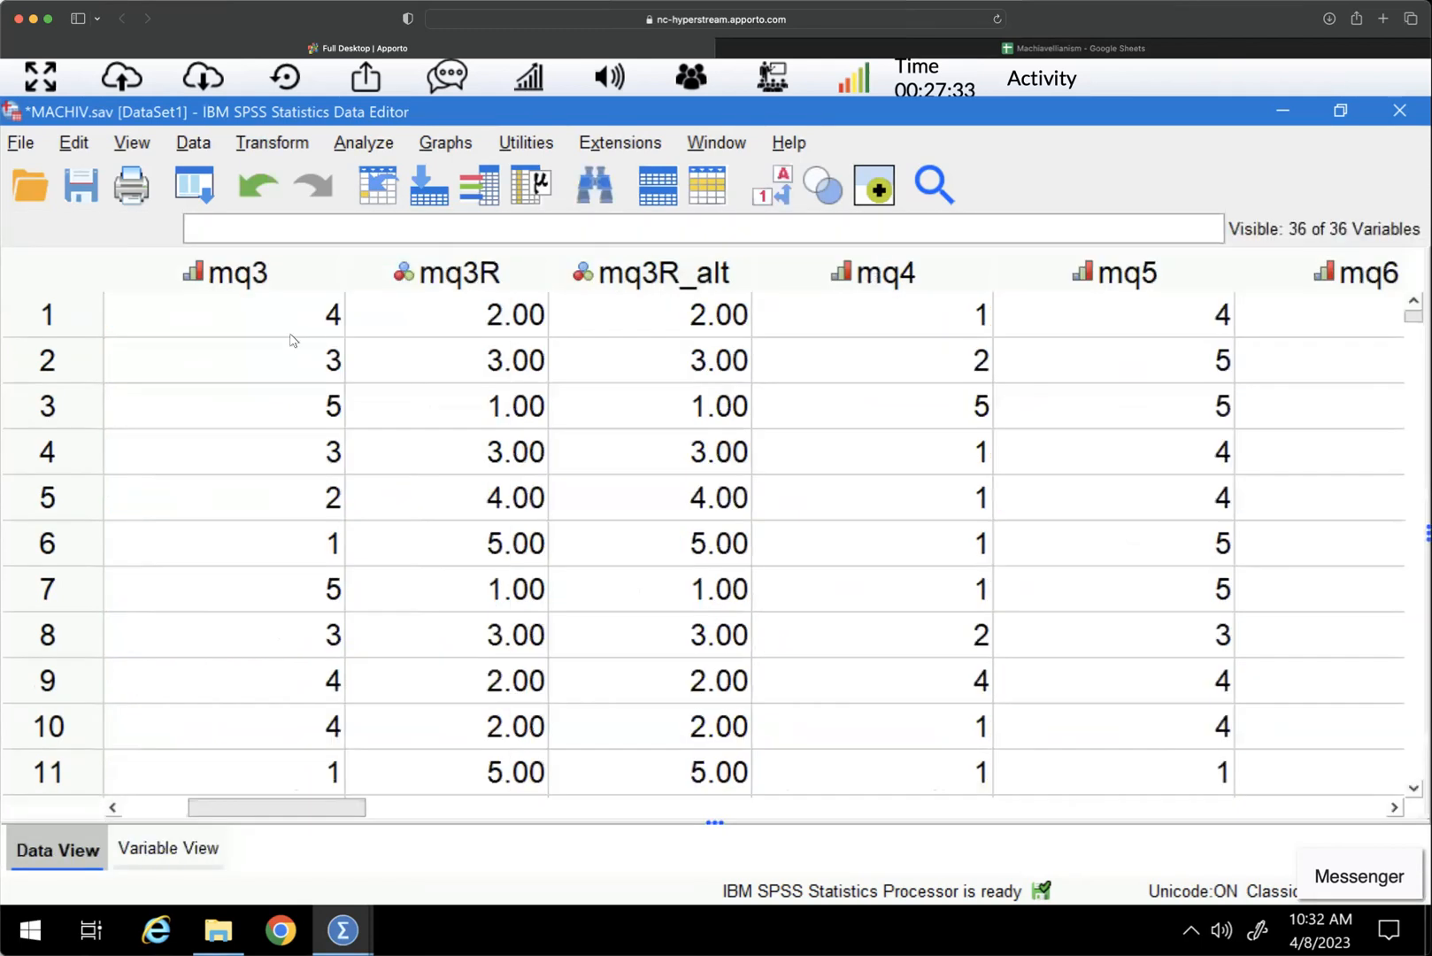
click(470, 274)
click(655, 273)
click(460, 272)
shift+click(655, 273)
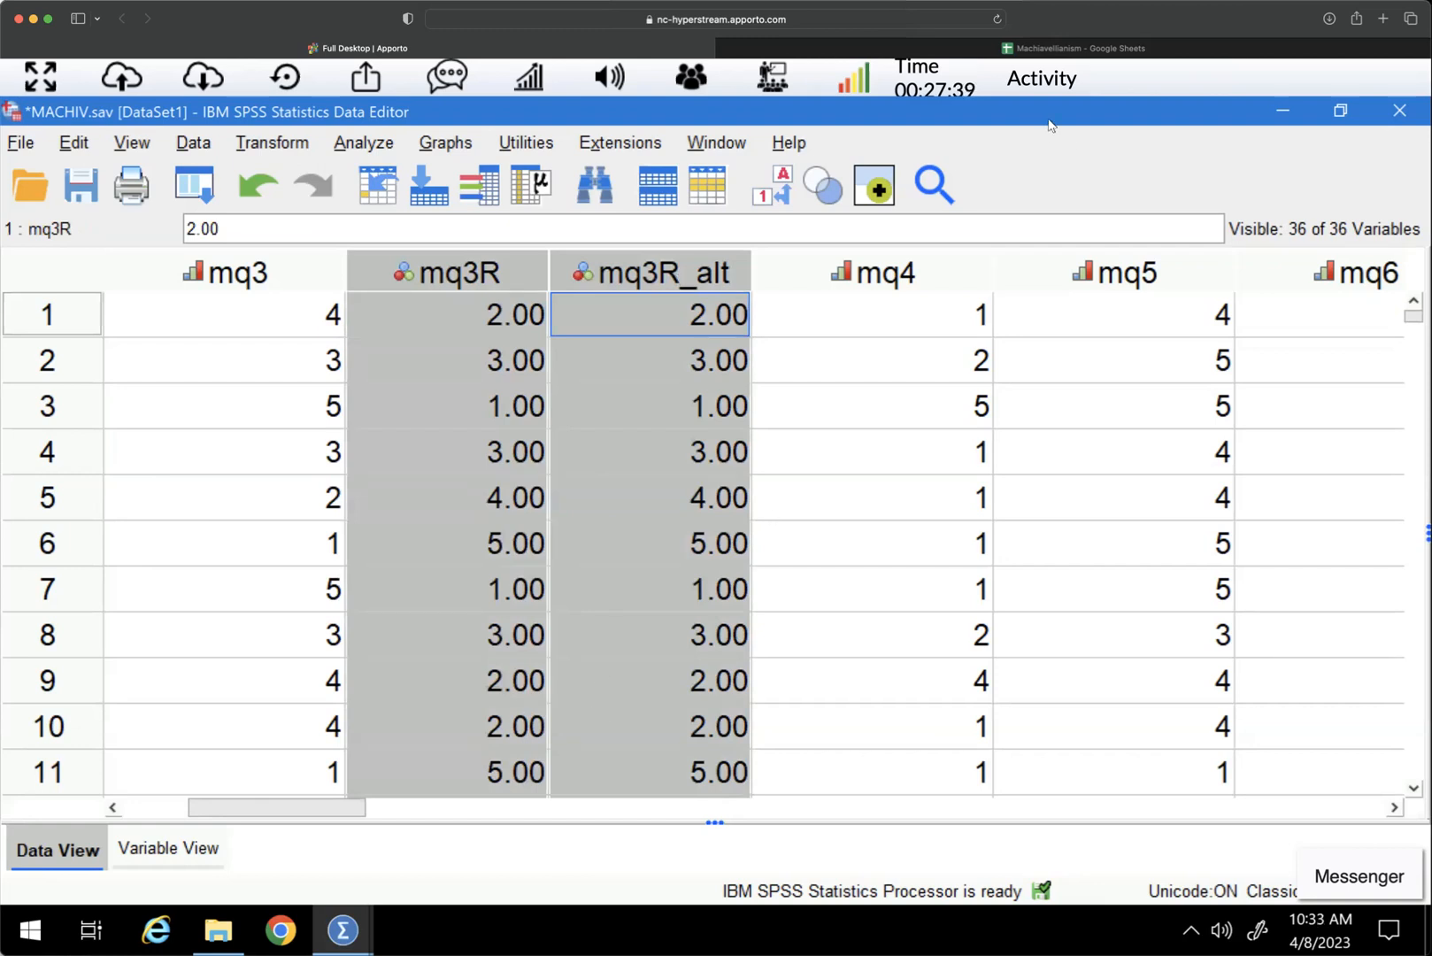
Step: Minimize the Data Editor, then reposition and enlarge the output viewer window so its command log has more room
click(1282, 115)
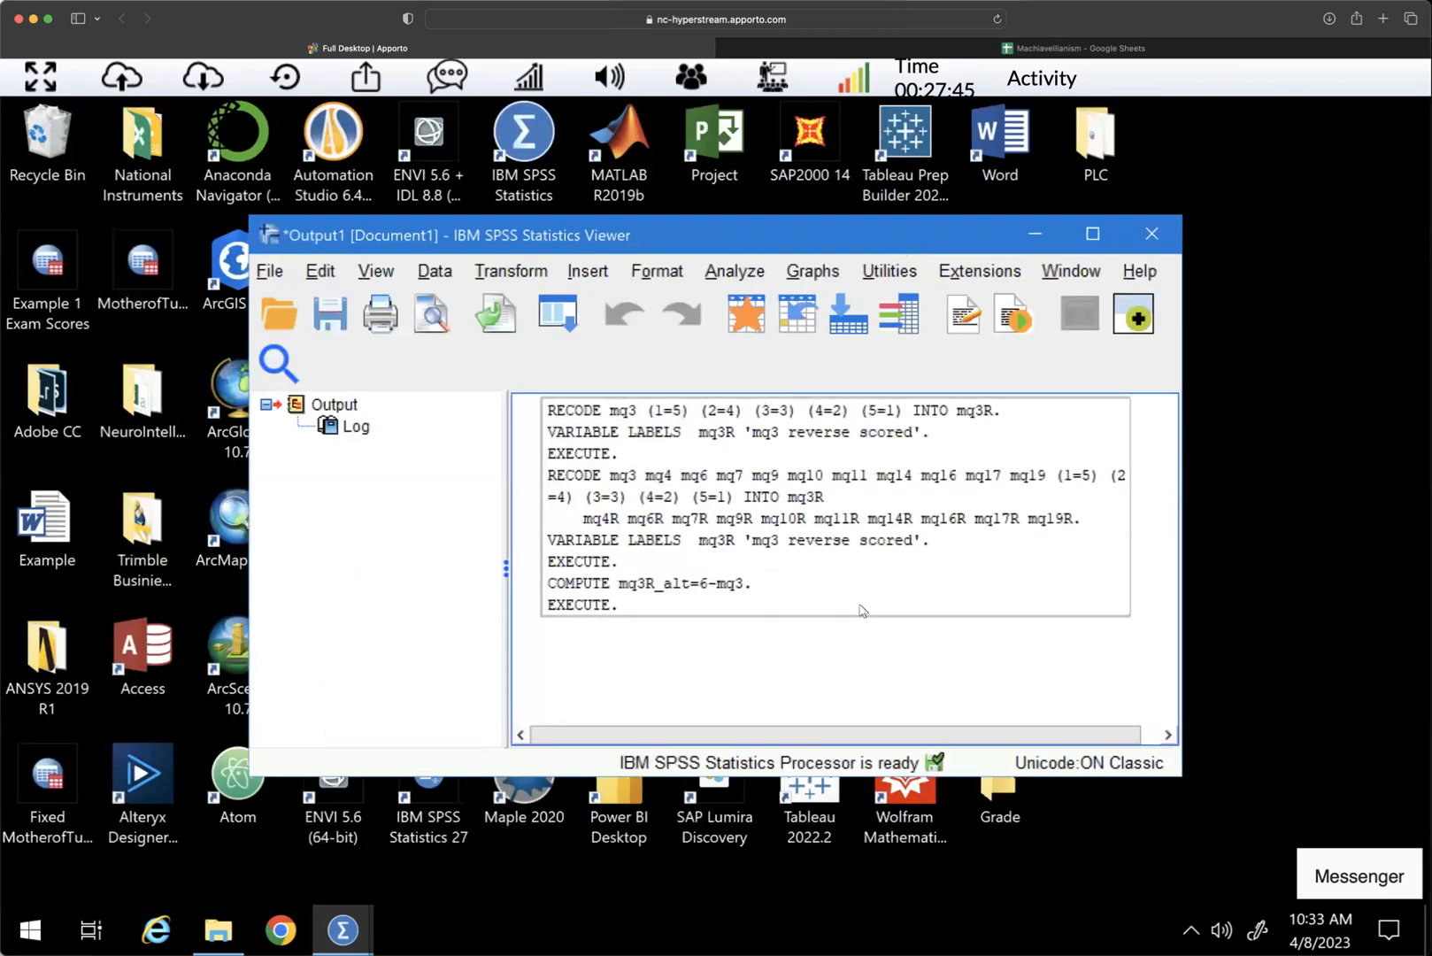
drag(734, 233, 673, 160)
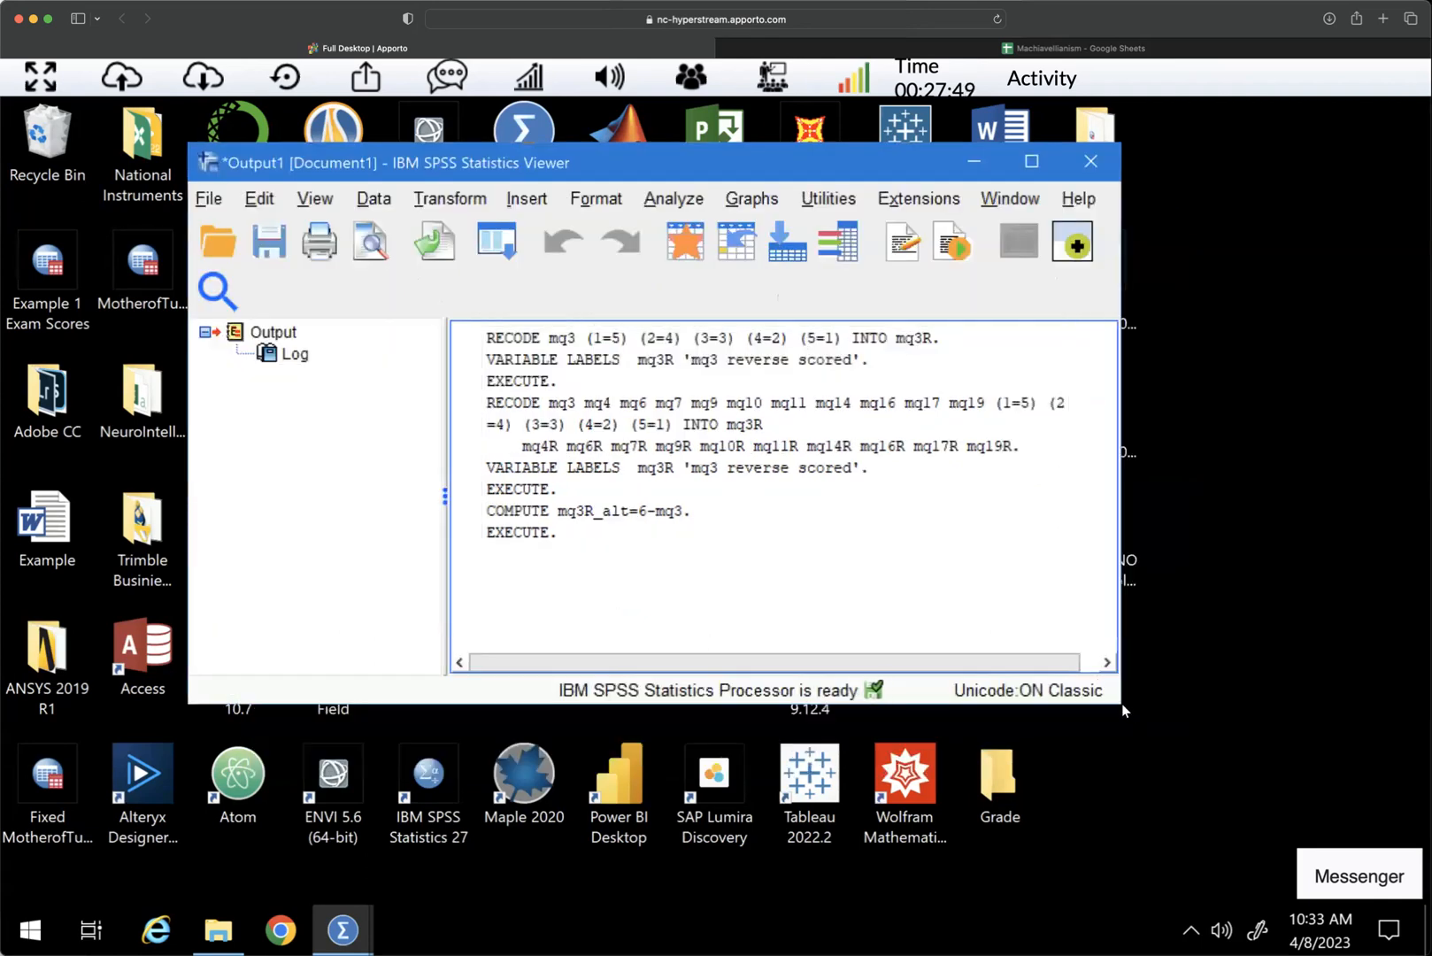
drag(1117, 705, 1175, 705)
drag(965, 705, 967, 828)
click(744, 483)
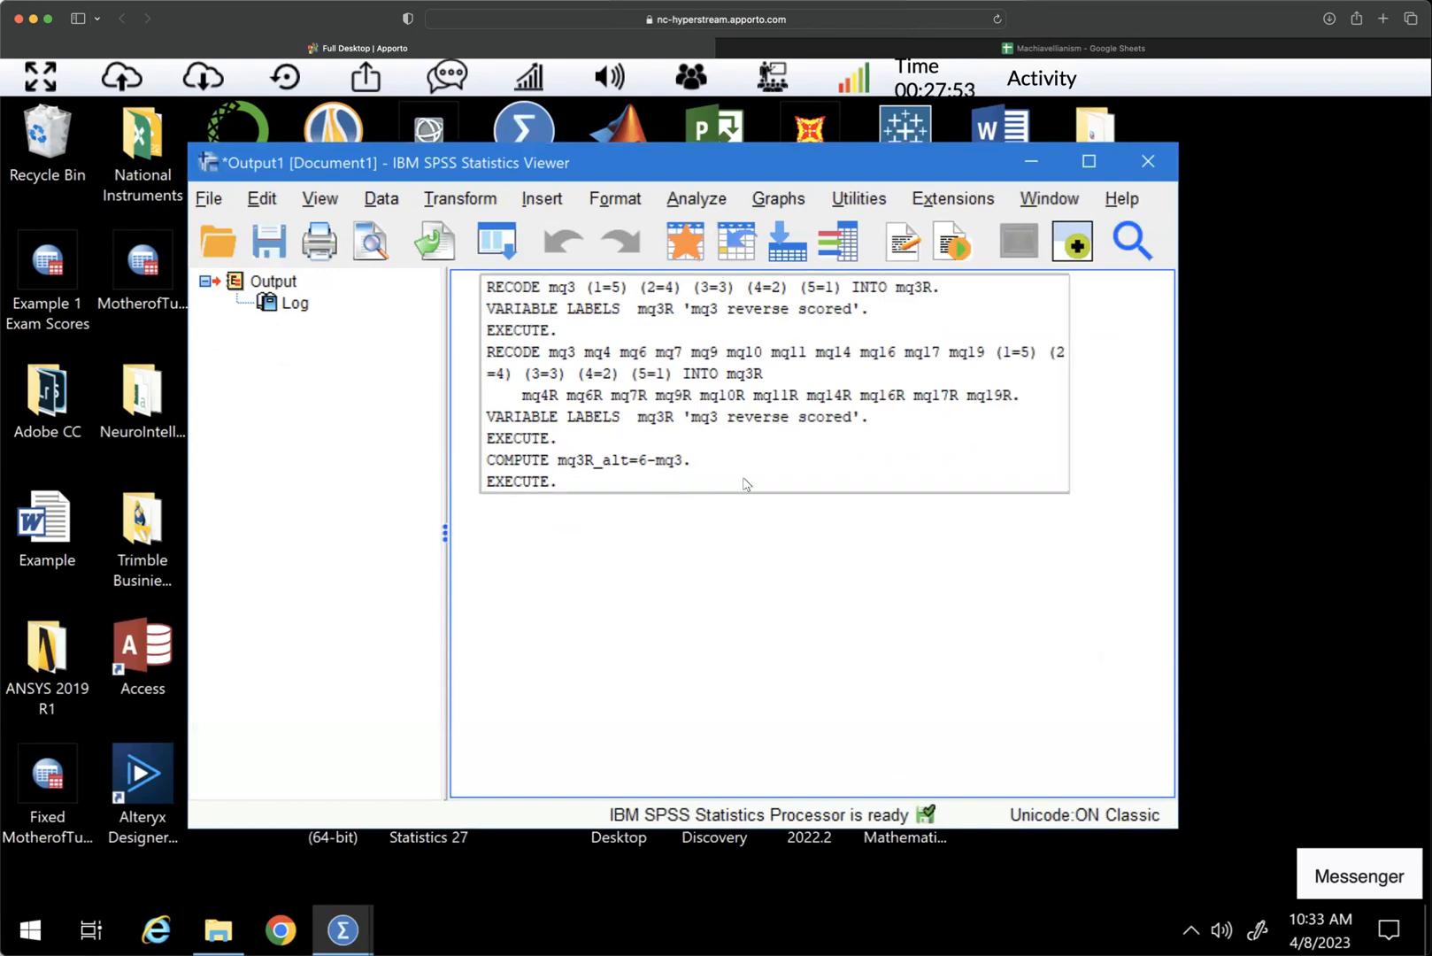
right_click(801, 480)
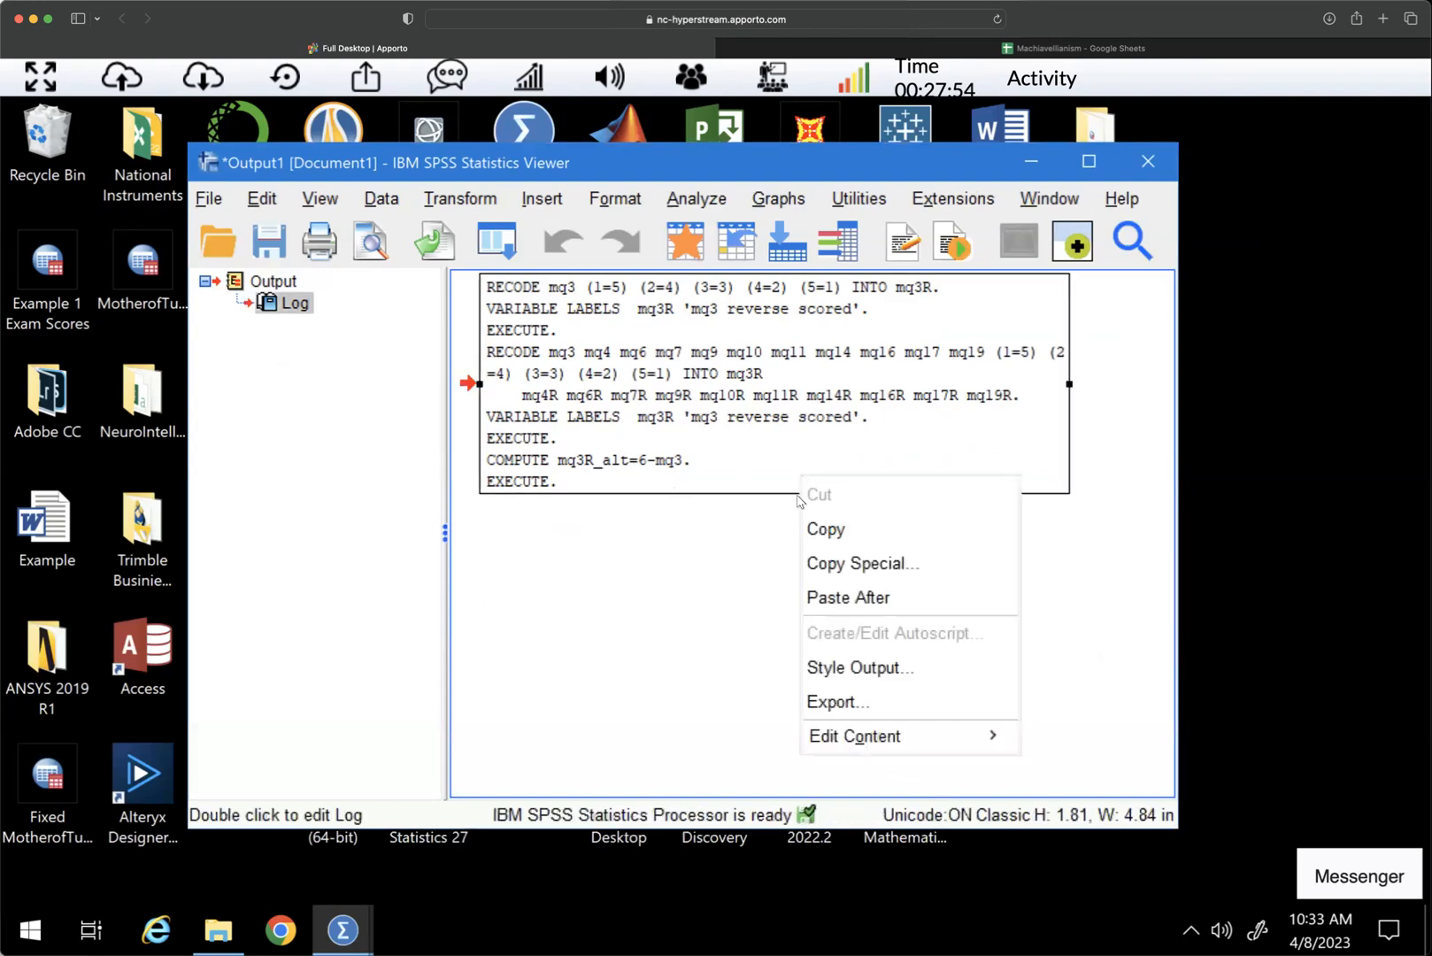
click(767, 554)
right_click(764, 550)
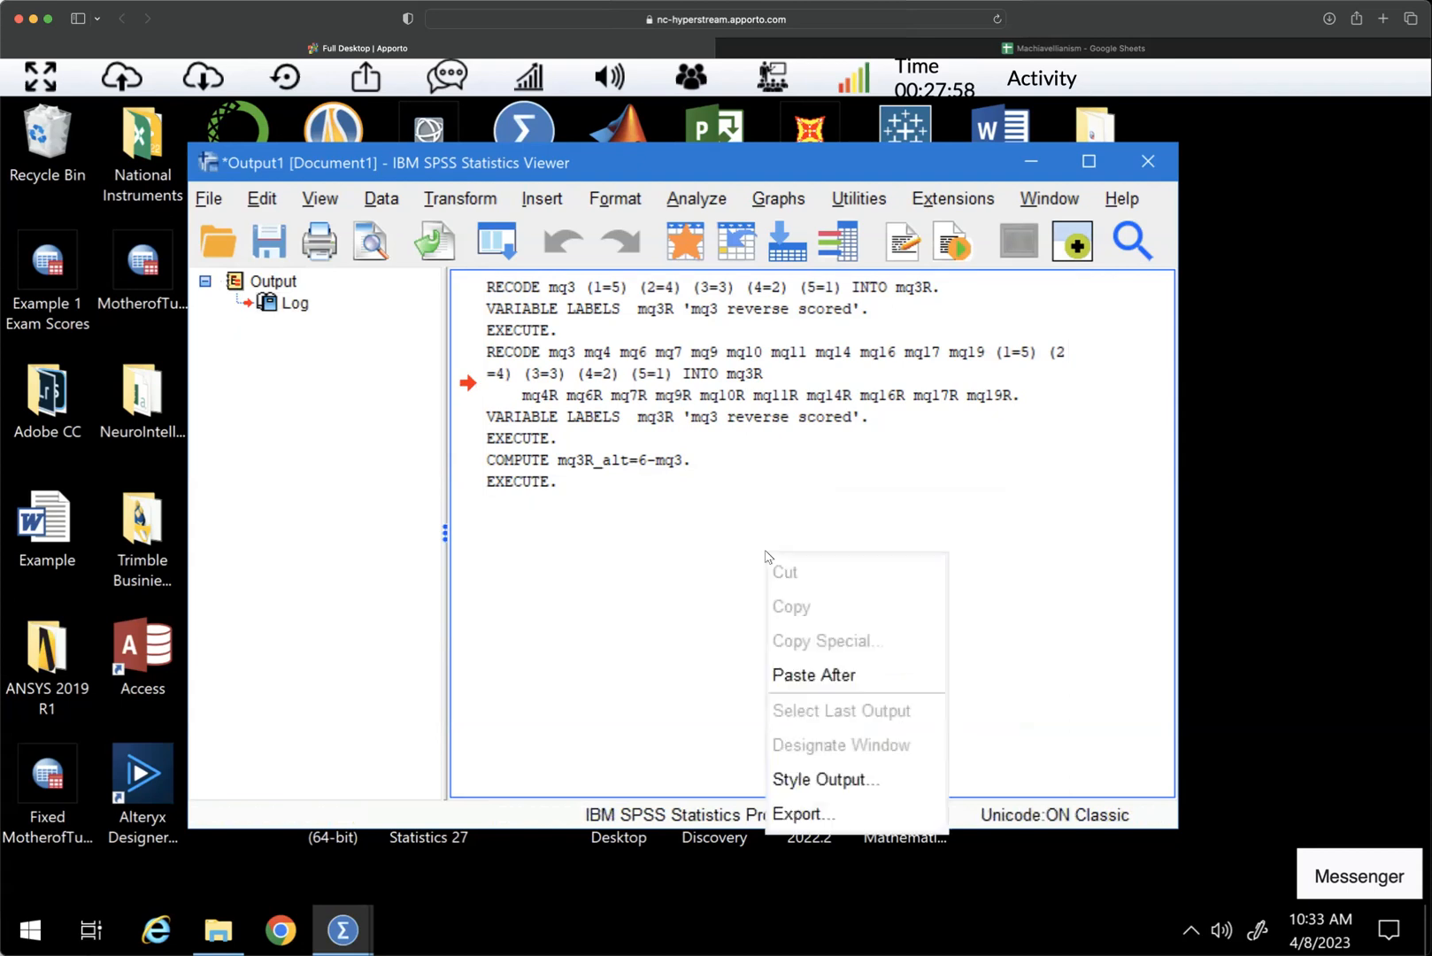
click(758, 504)
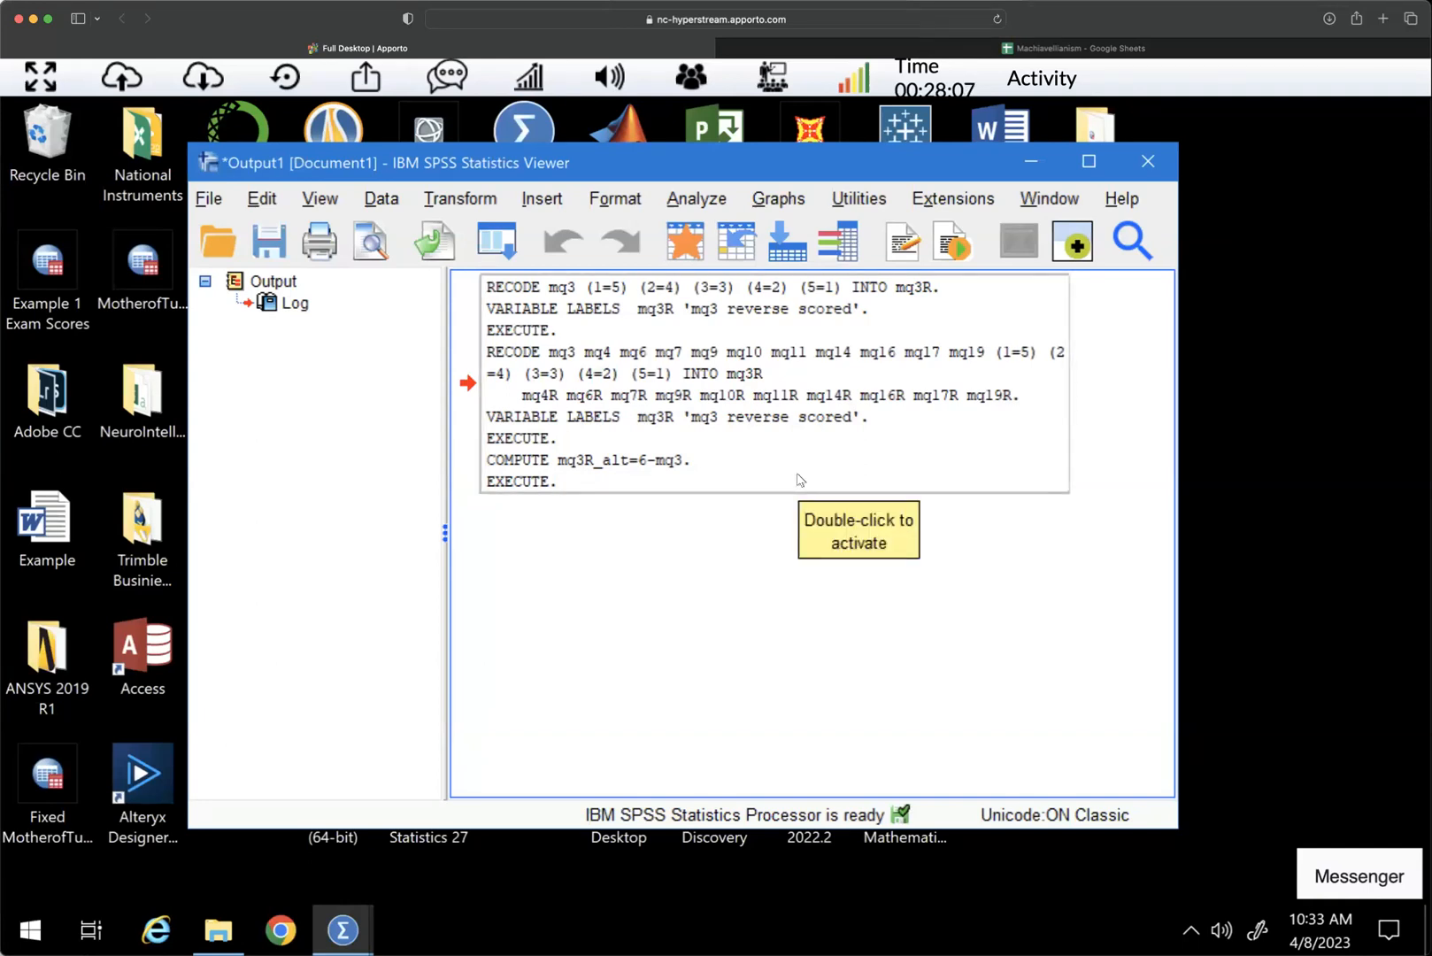
Step: Copy the command log from the output viewer and paste it into a new syntax file
right_click(651, 403)
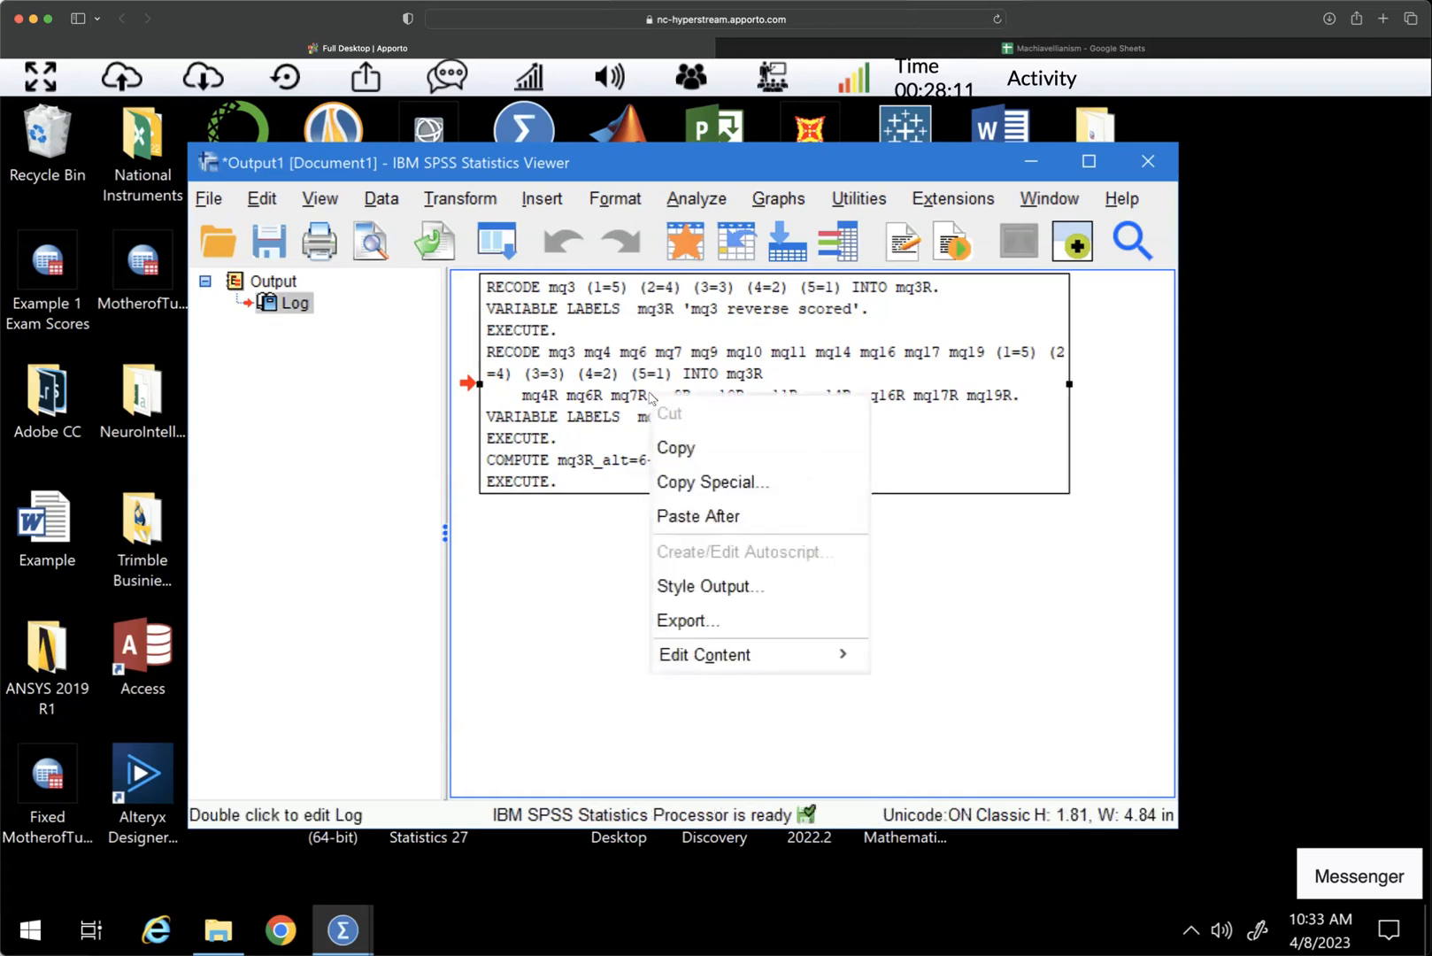
click(682, 450)
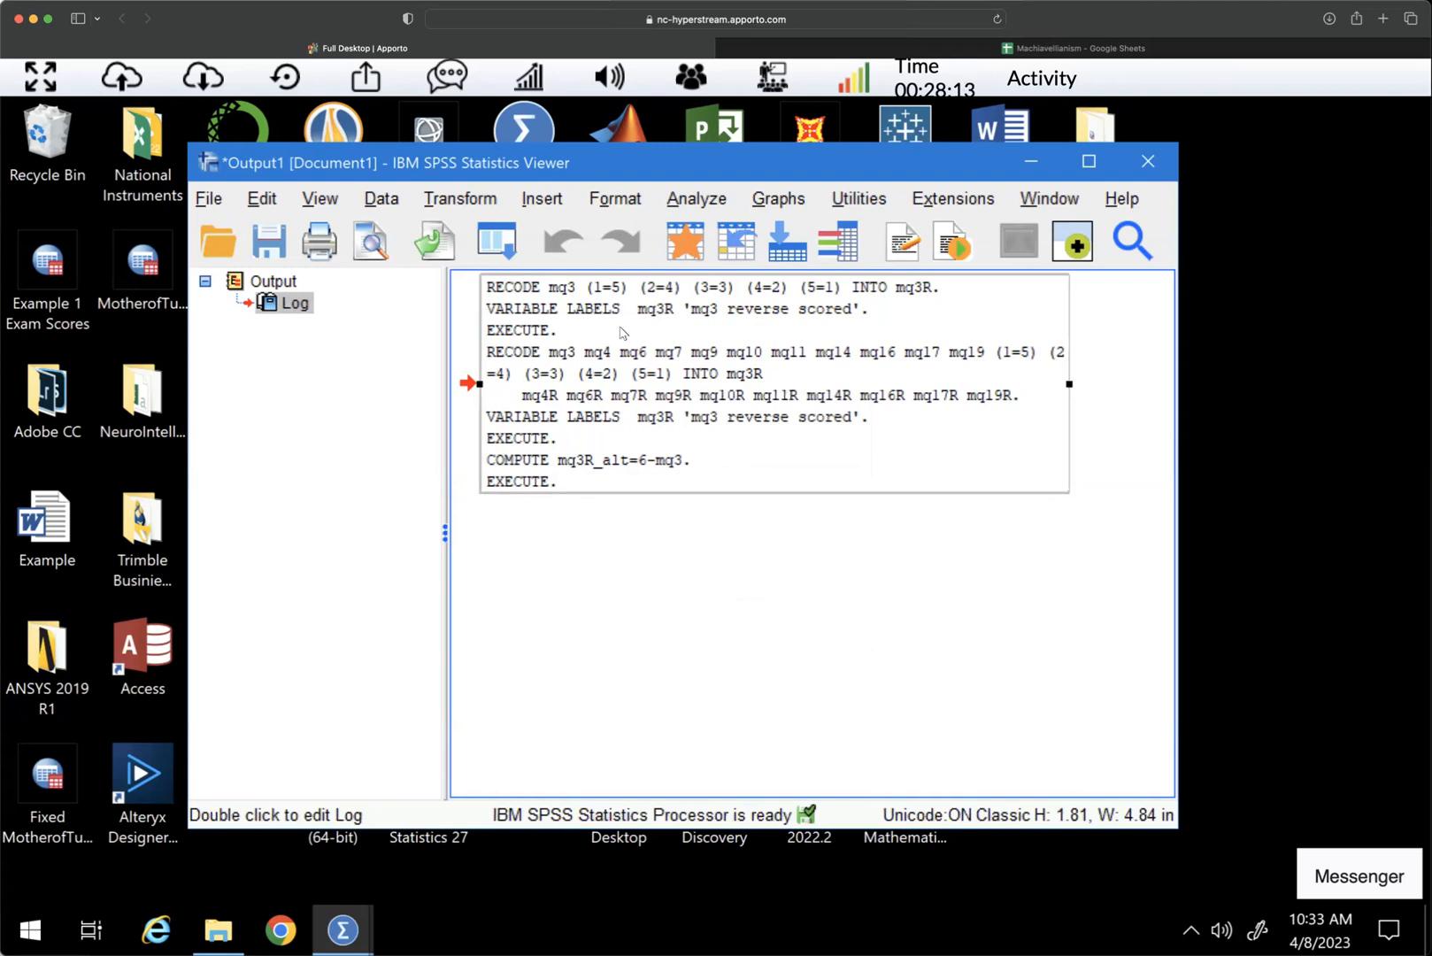
click(209, 199)
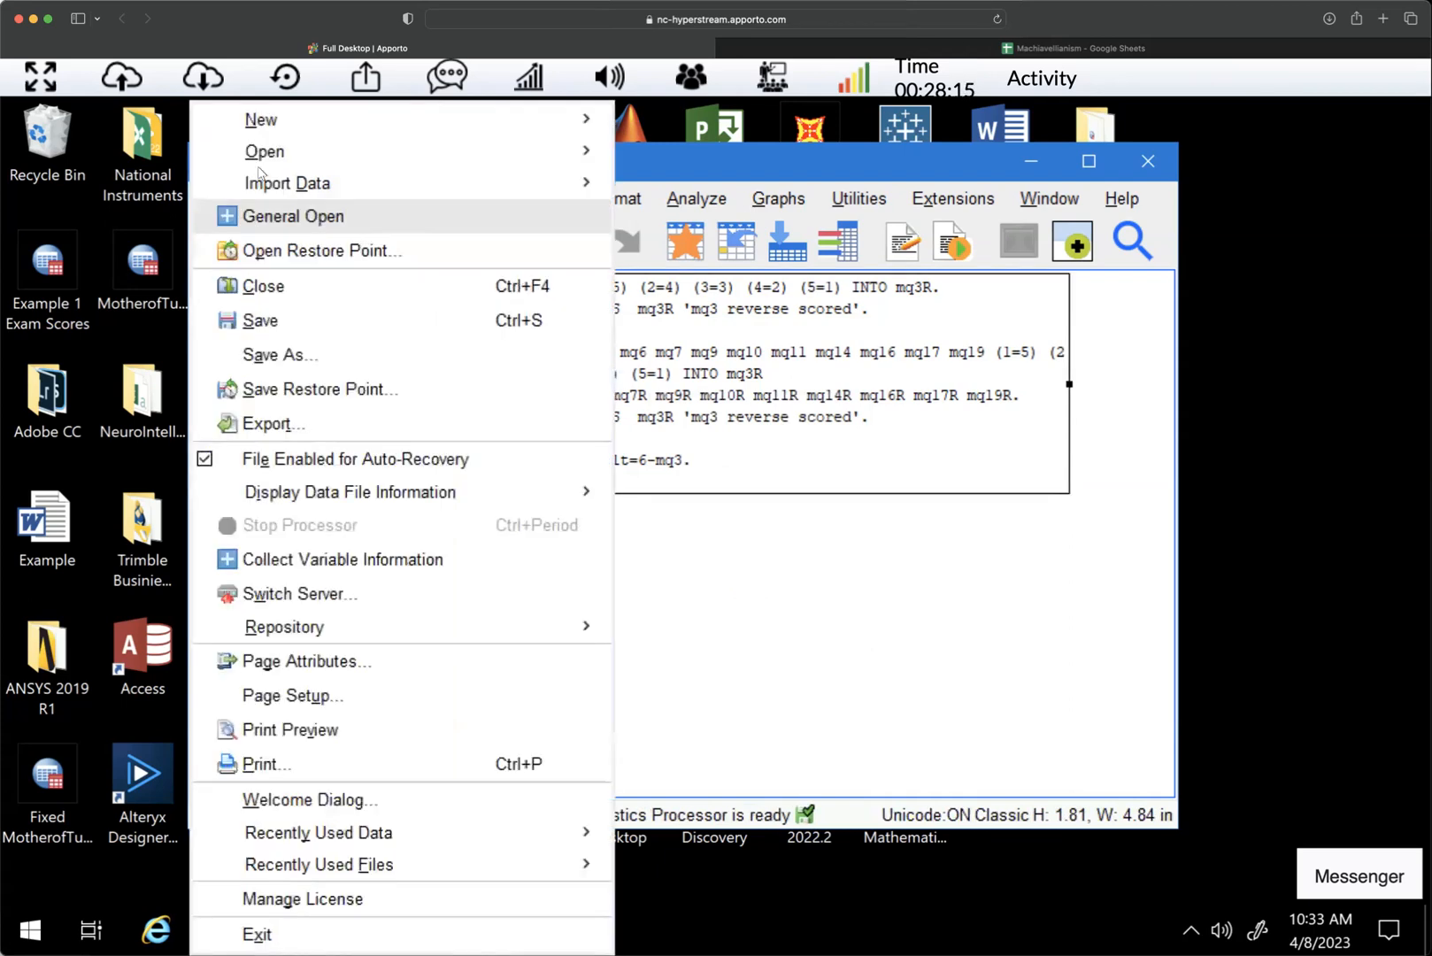
mouse_move(285, 119)
click(668, 159)
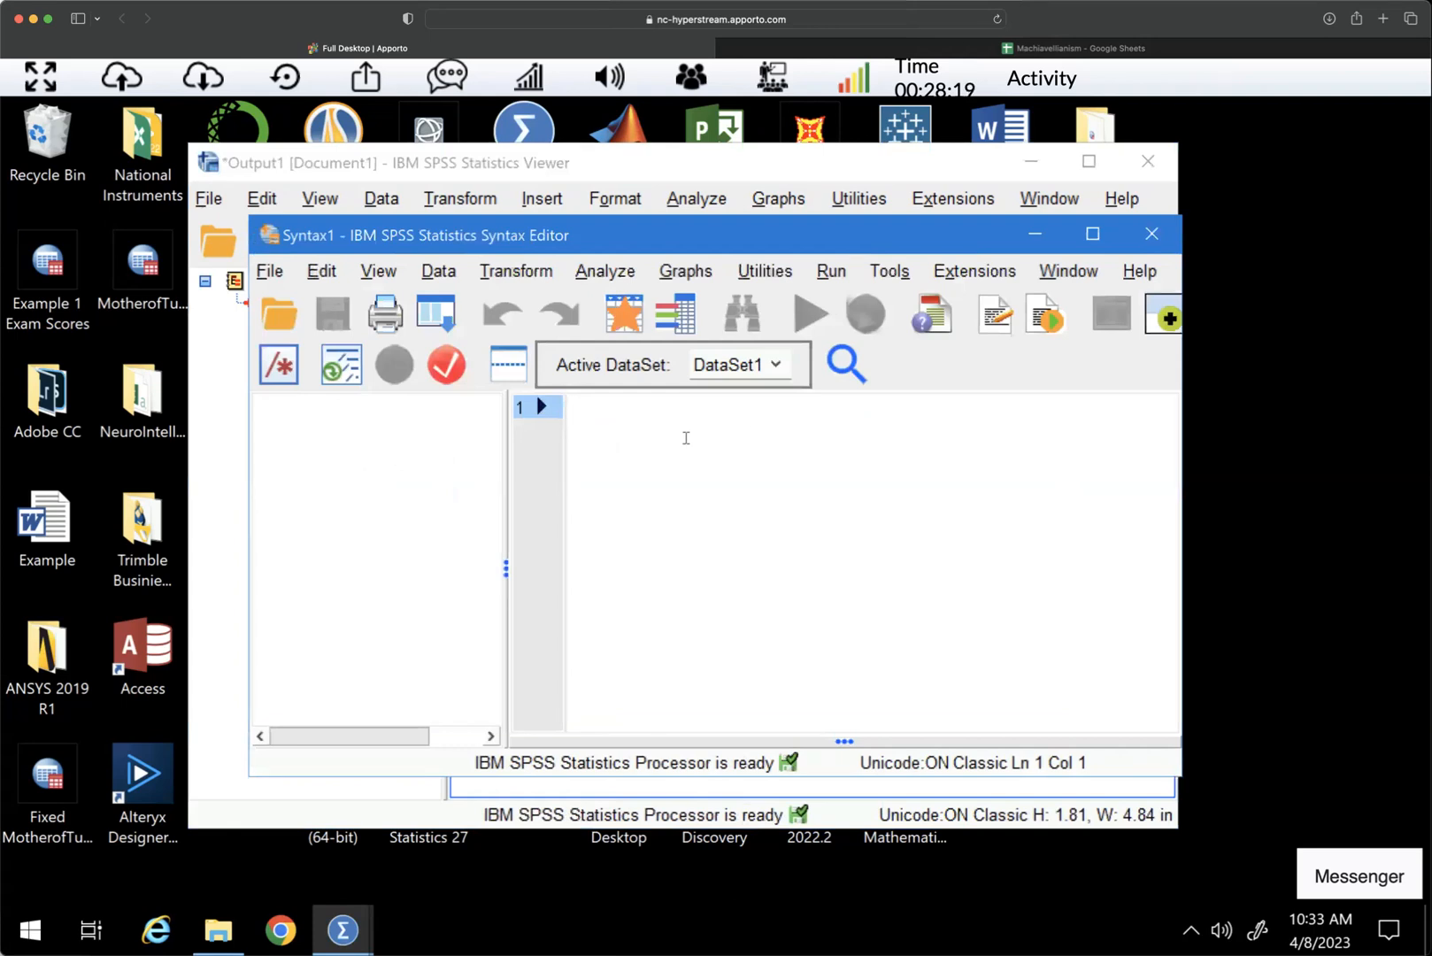
right_click(611, 423)
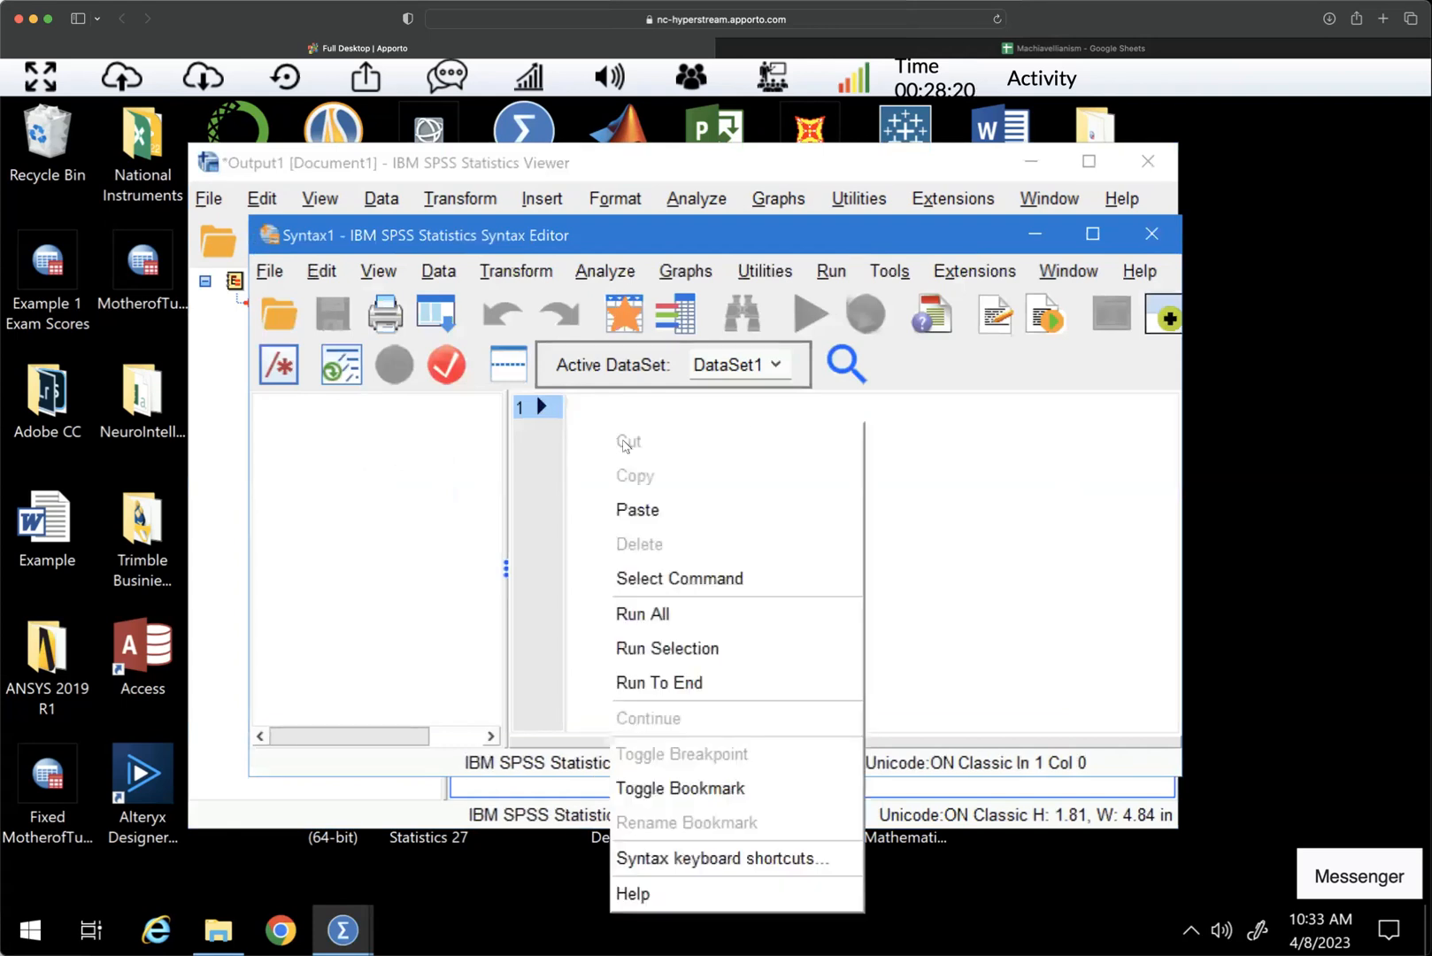
click(652, 511)
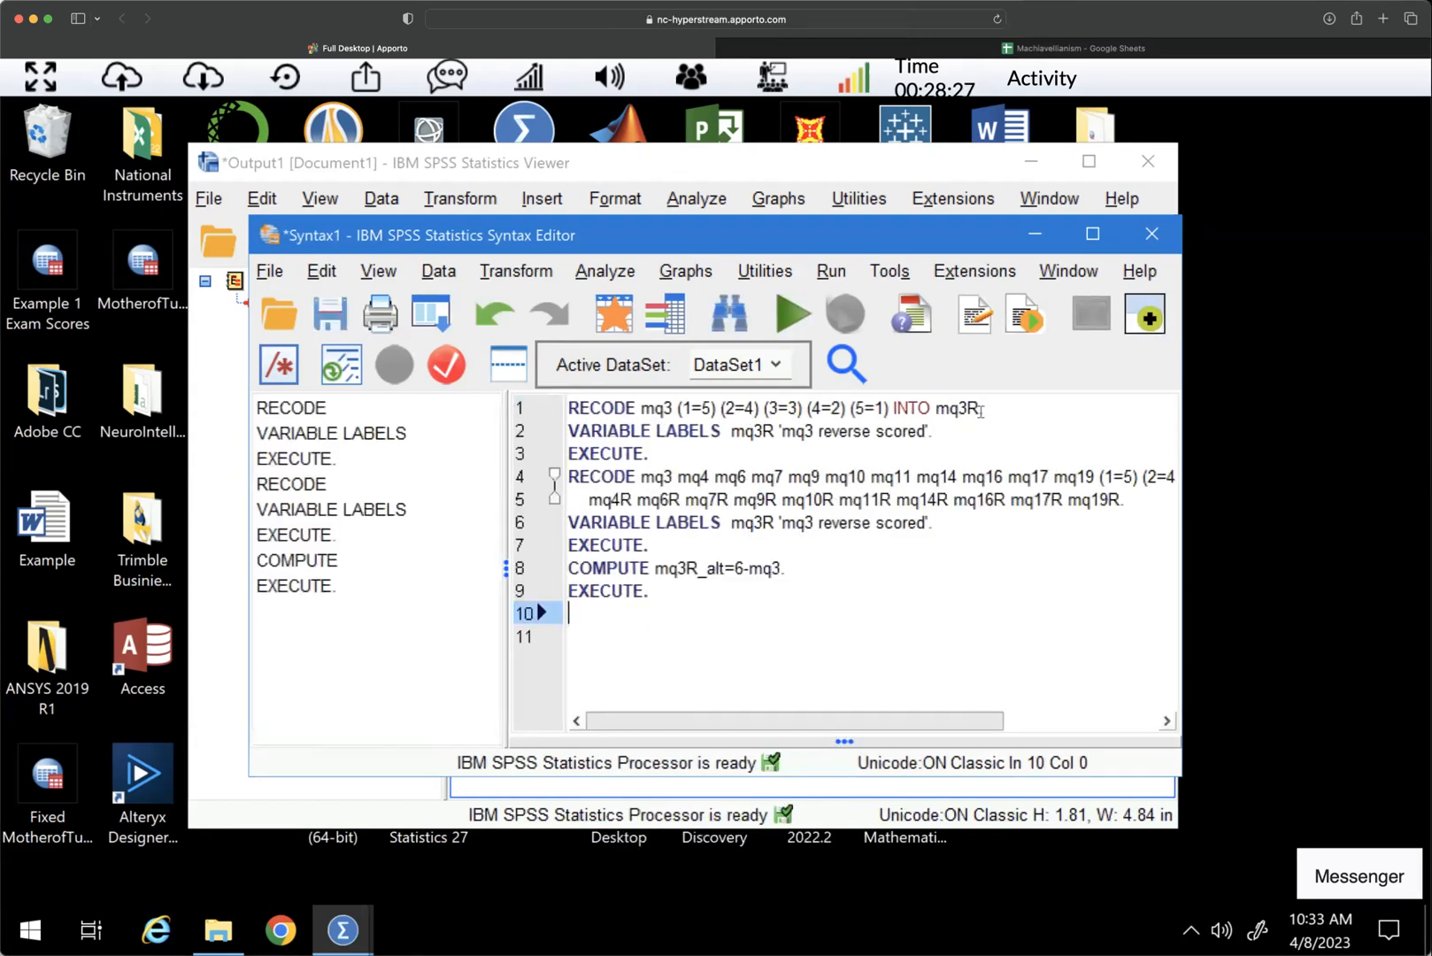
Step: Insert a blank line after the first EXECUTE command to separate the mq3 recode block from the multi-item recode
click(977, 431)
click(997, 412)
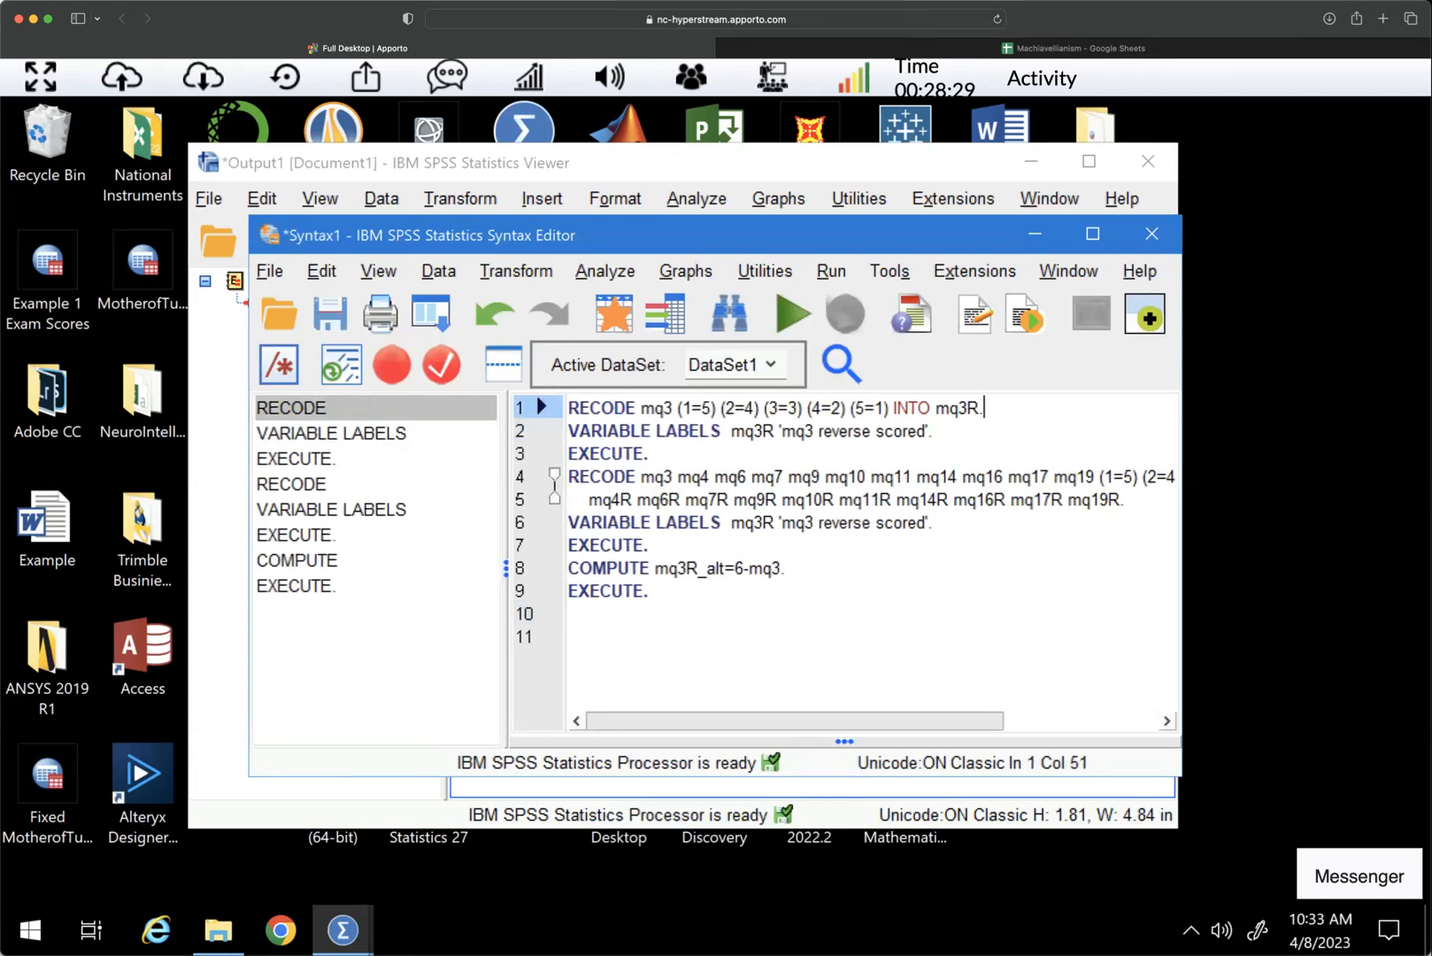
key(Return)
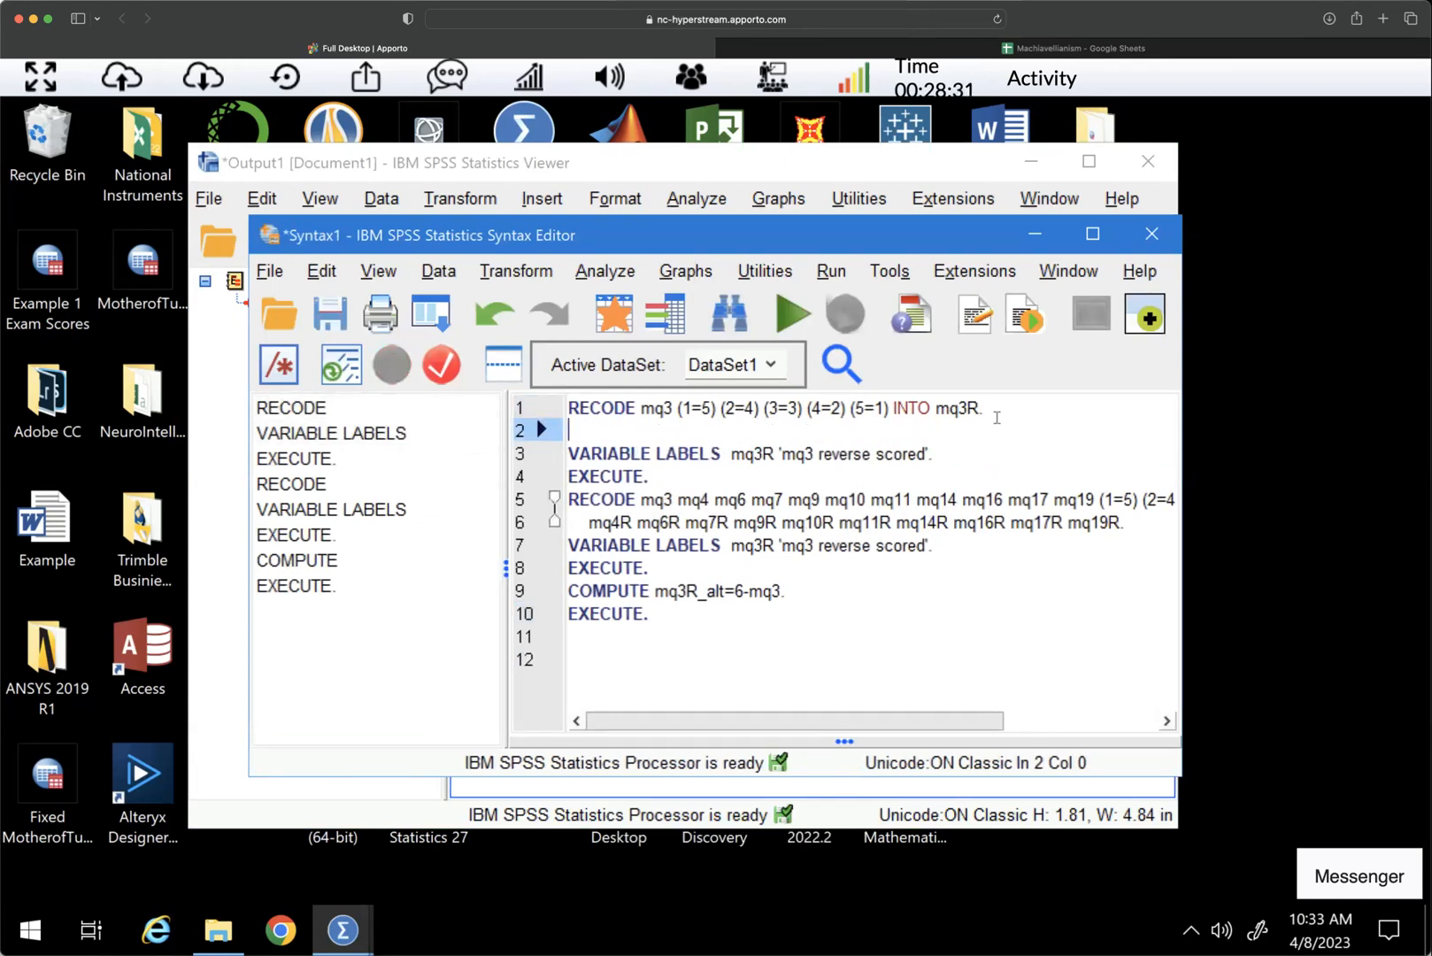
key(BackSpace)
key(Down)
key(Down)
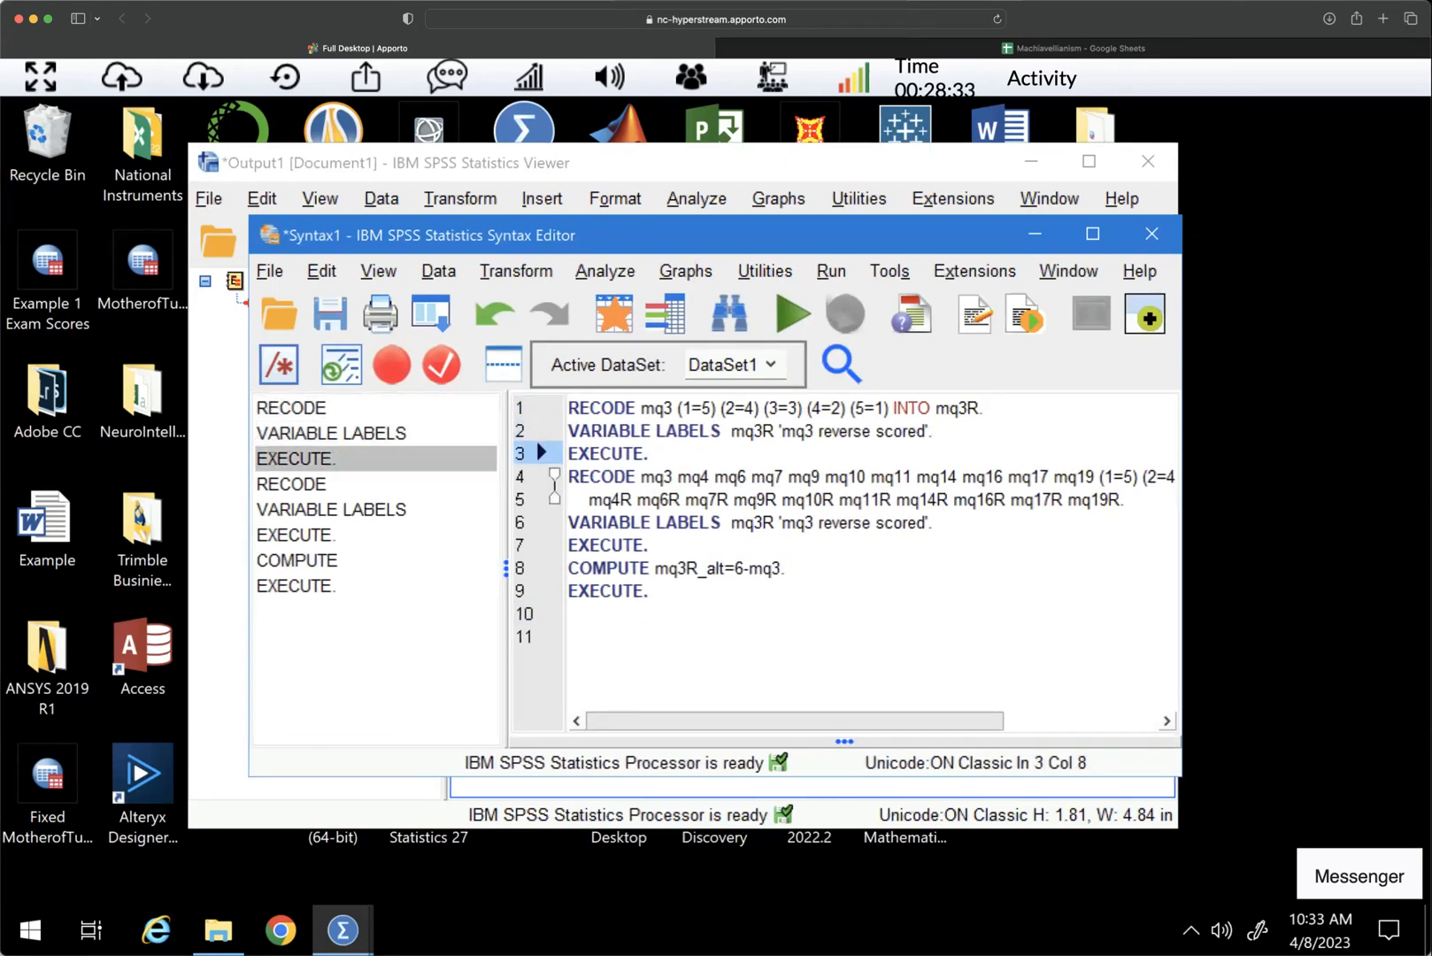
key(Return)
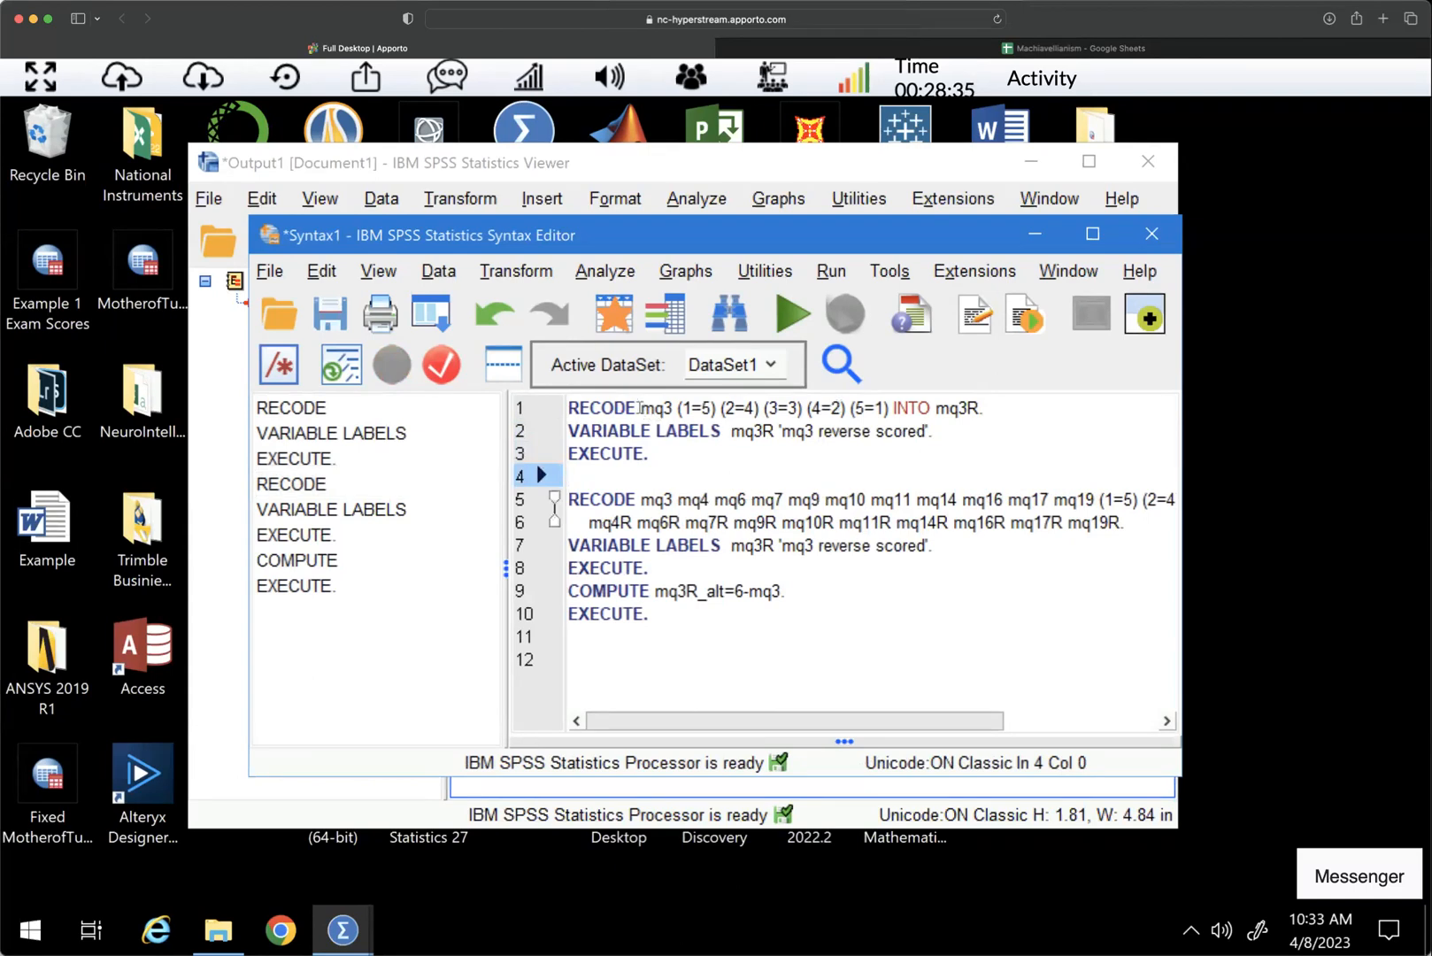
Step: Examine the first syntax block: the mq3 RECODE value pairs, the INTO mq3R target, the variable label and the EXECUTE command
drag(649, 409, 673, 409)
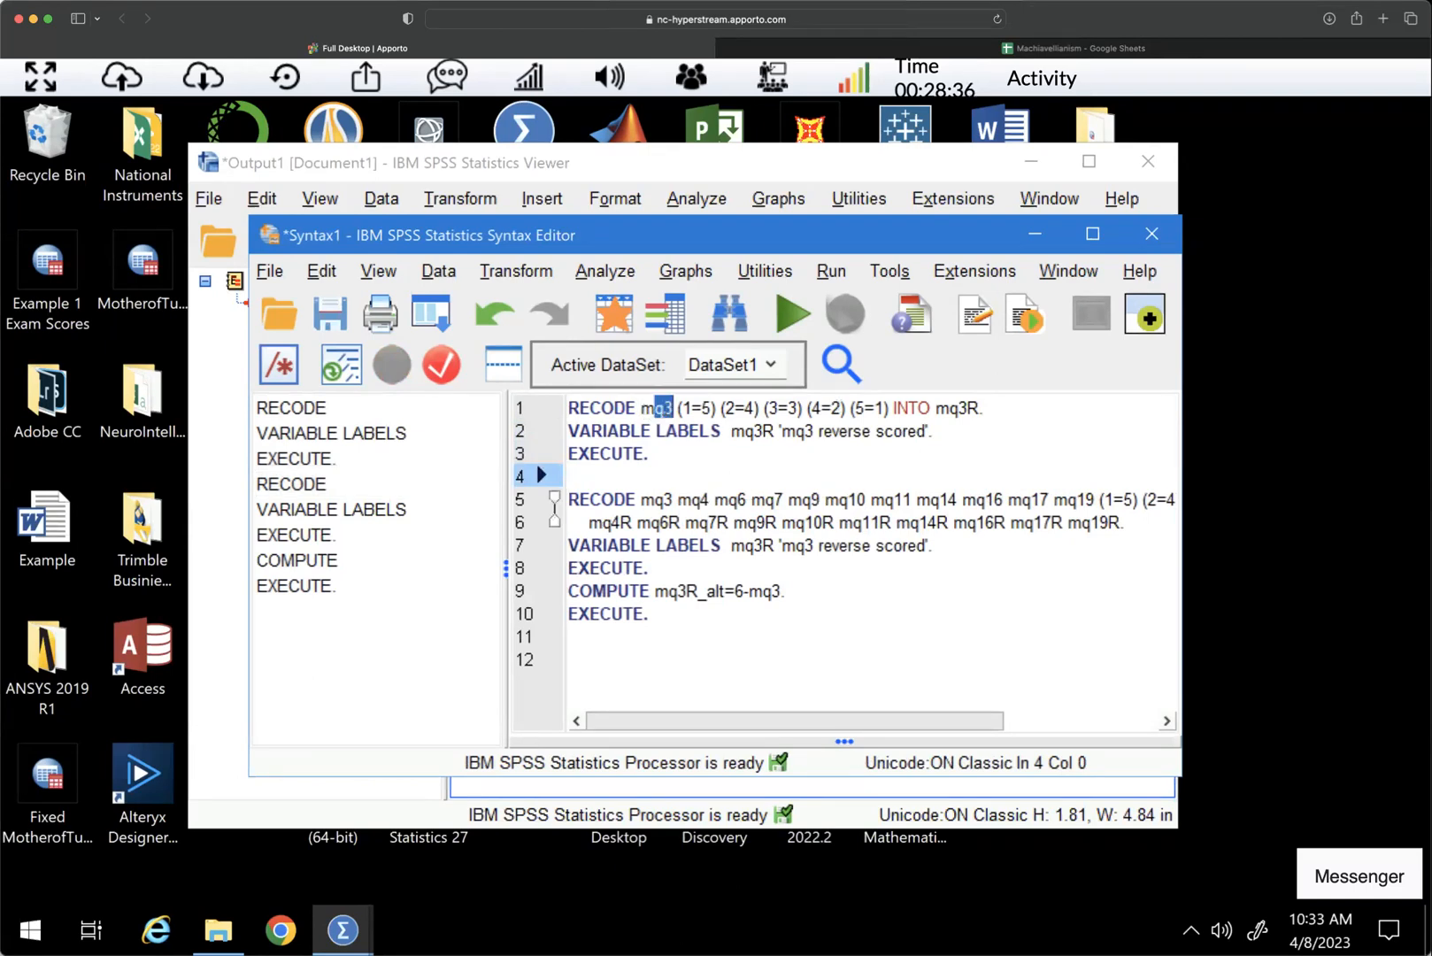
click(584, 408)
drag(604, 408, 567, 408)
click(664, 408)
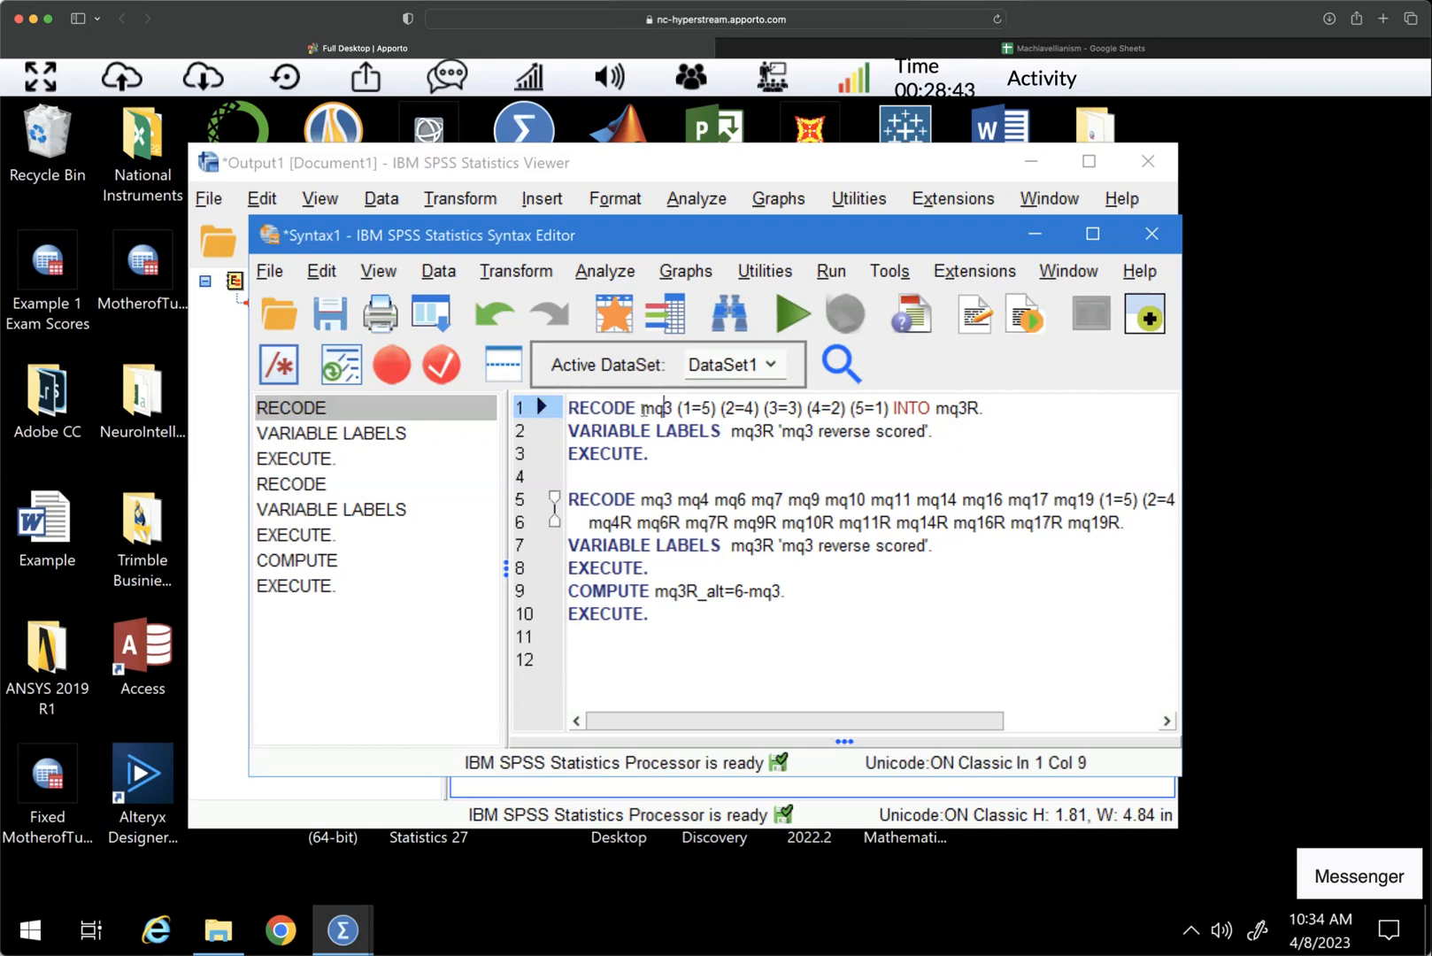
click(691, 408)
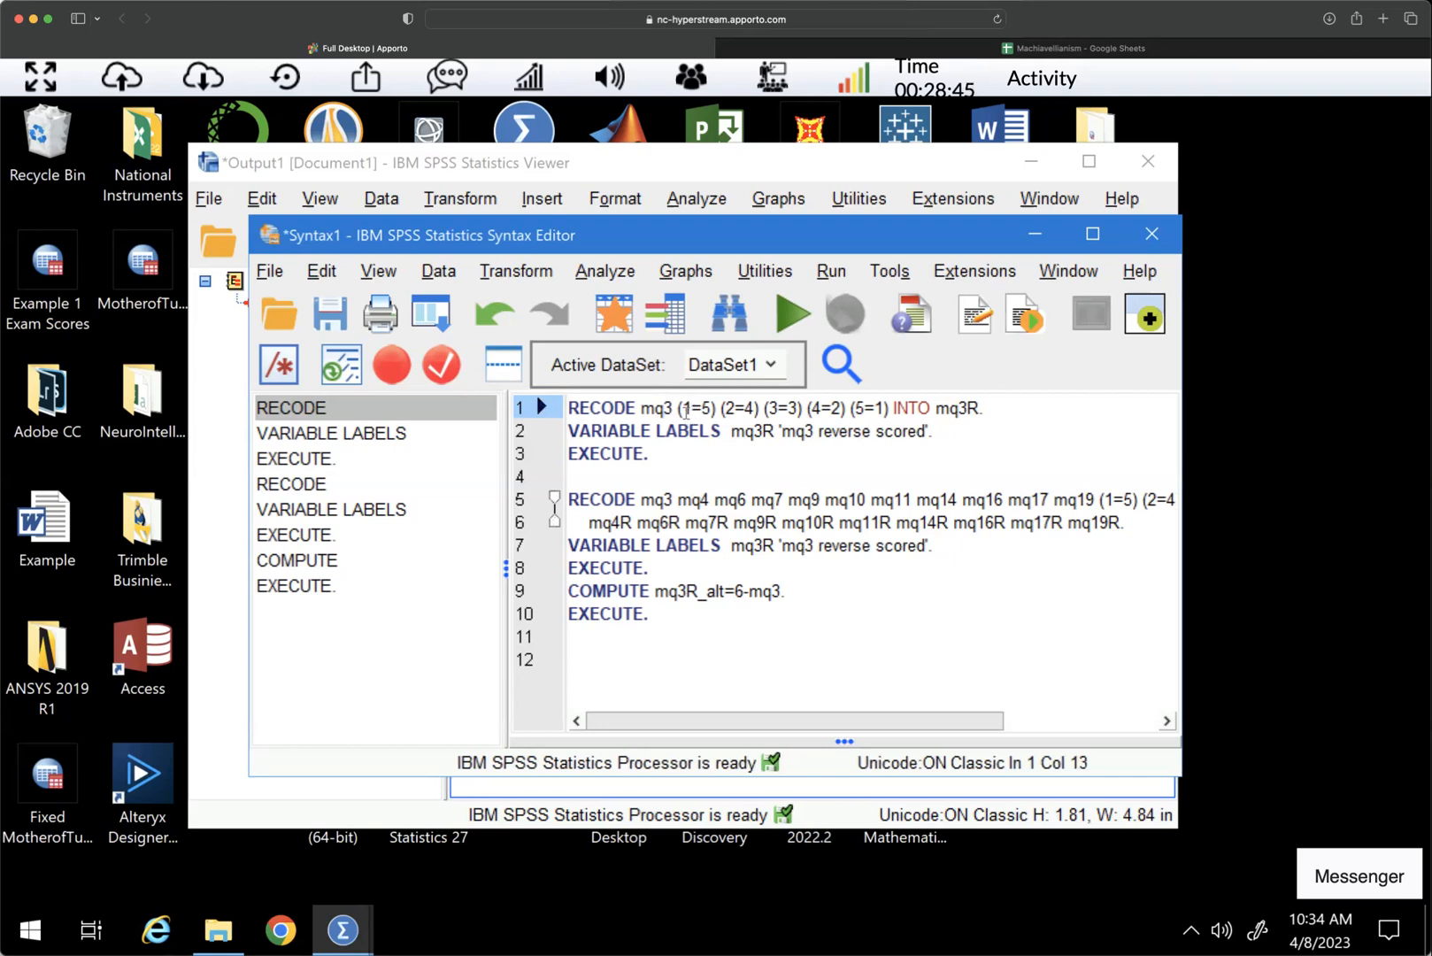
click(715, 408)
drag(896, 408, 937, 416)
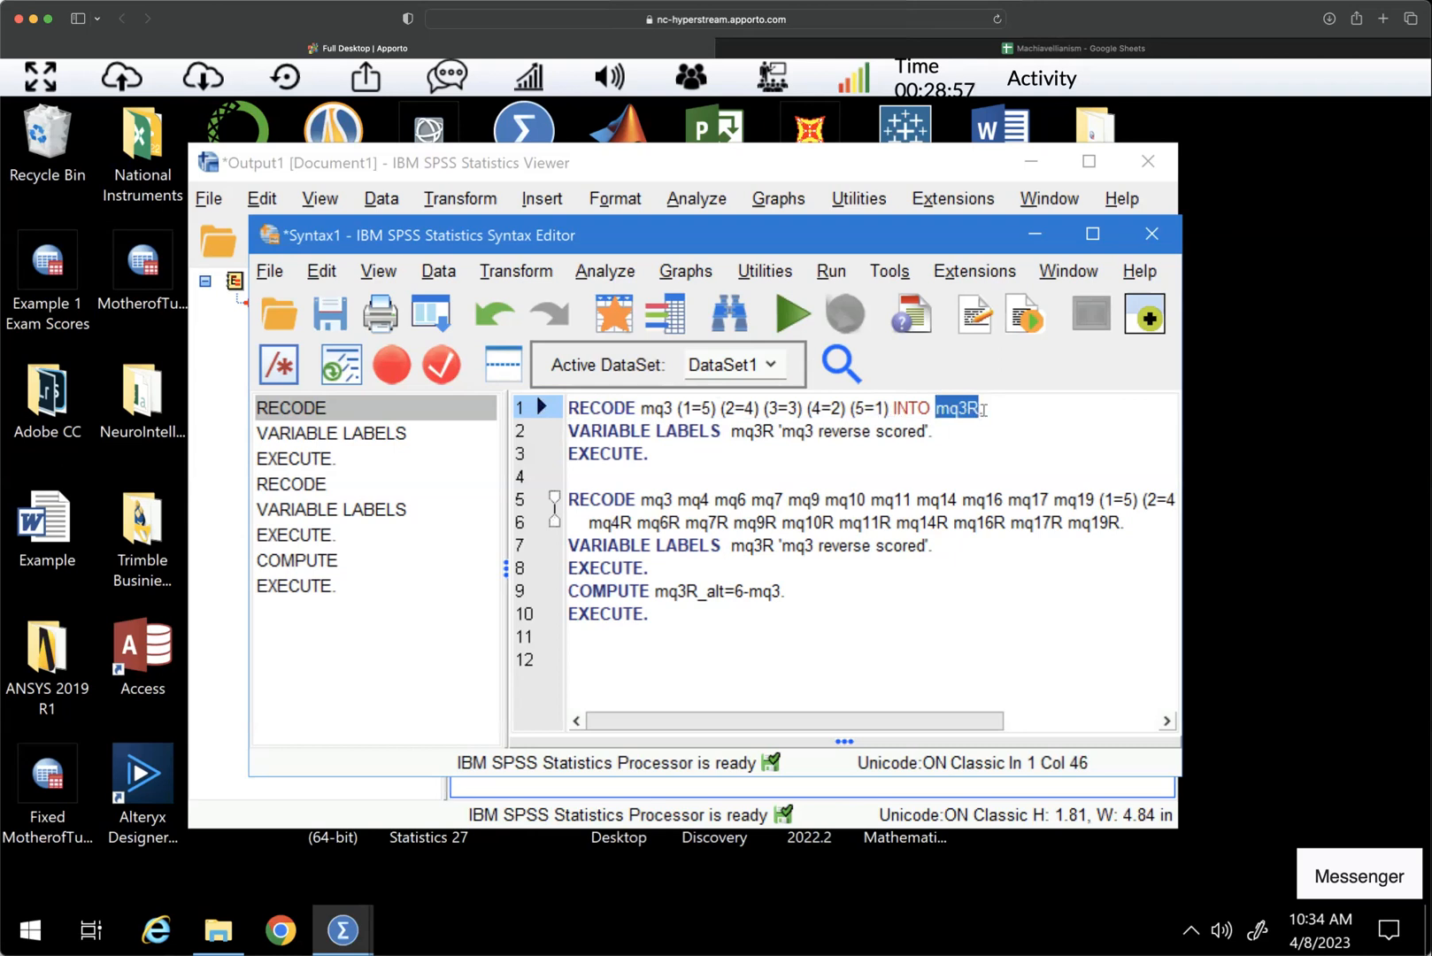
drag(979, 409, 888, 408)
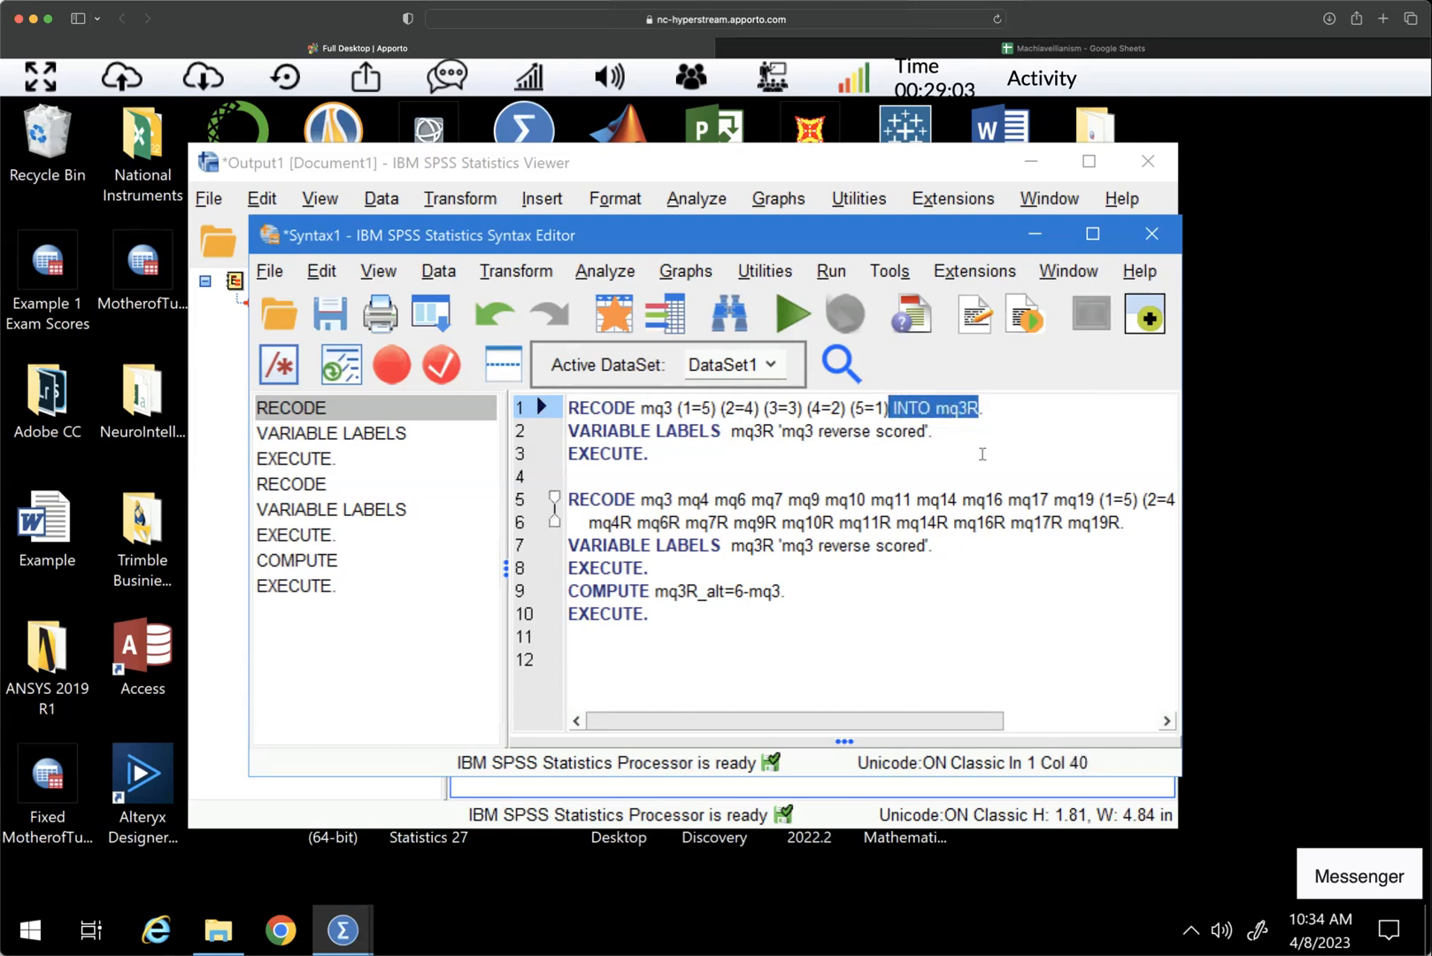
click(994, 407)
drag(579, 431, 804, 434)
click(764, 434)
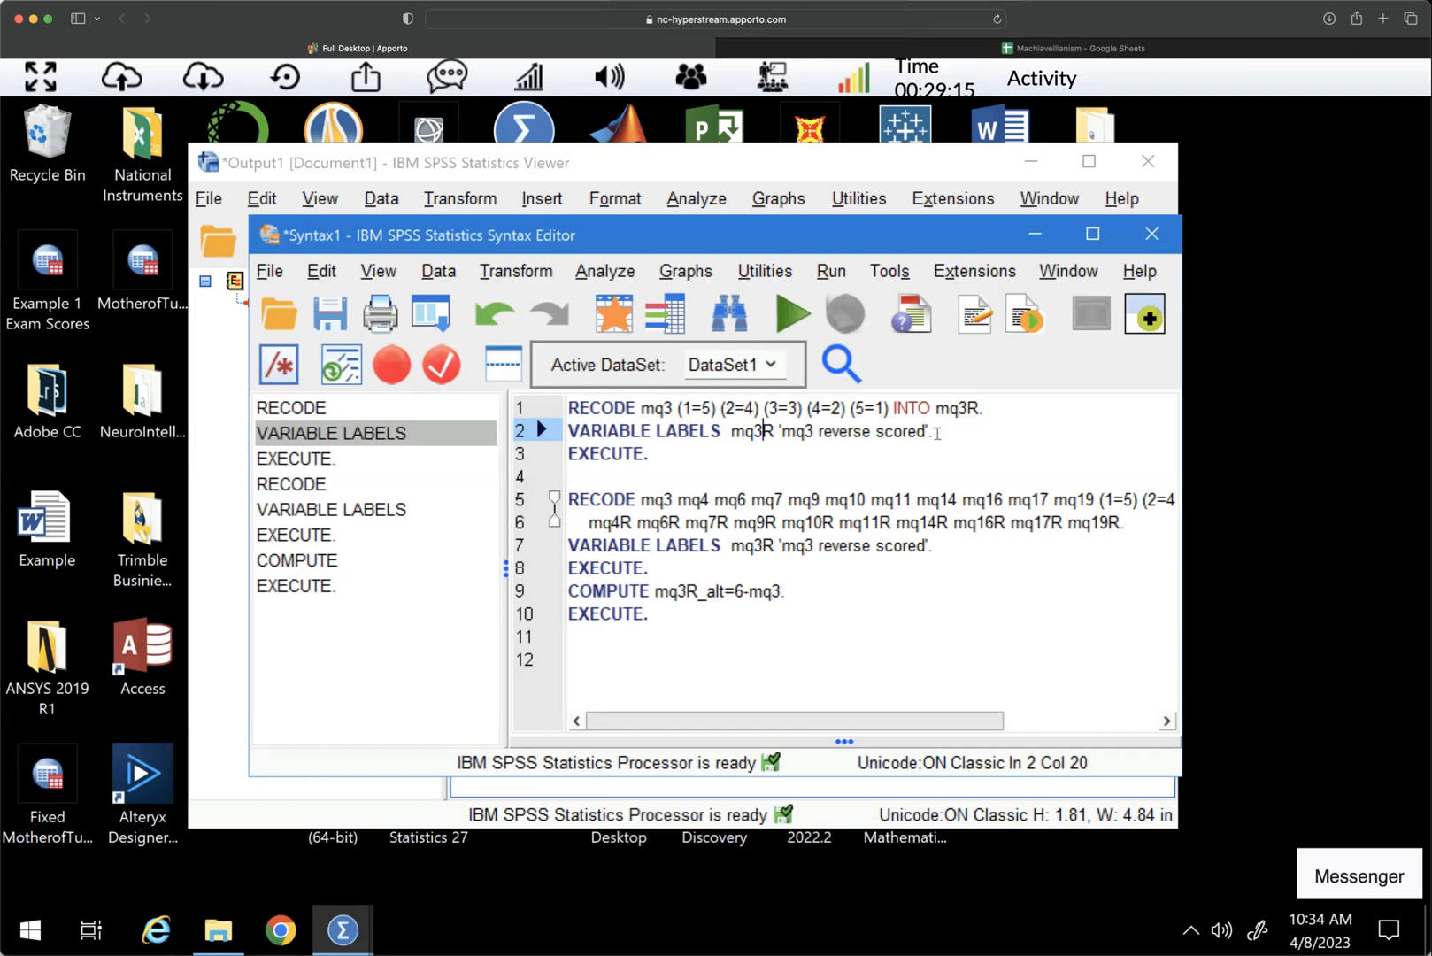
click(654, 452)
drag(651, 452, 572, 407)
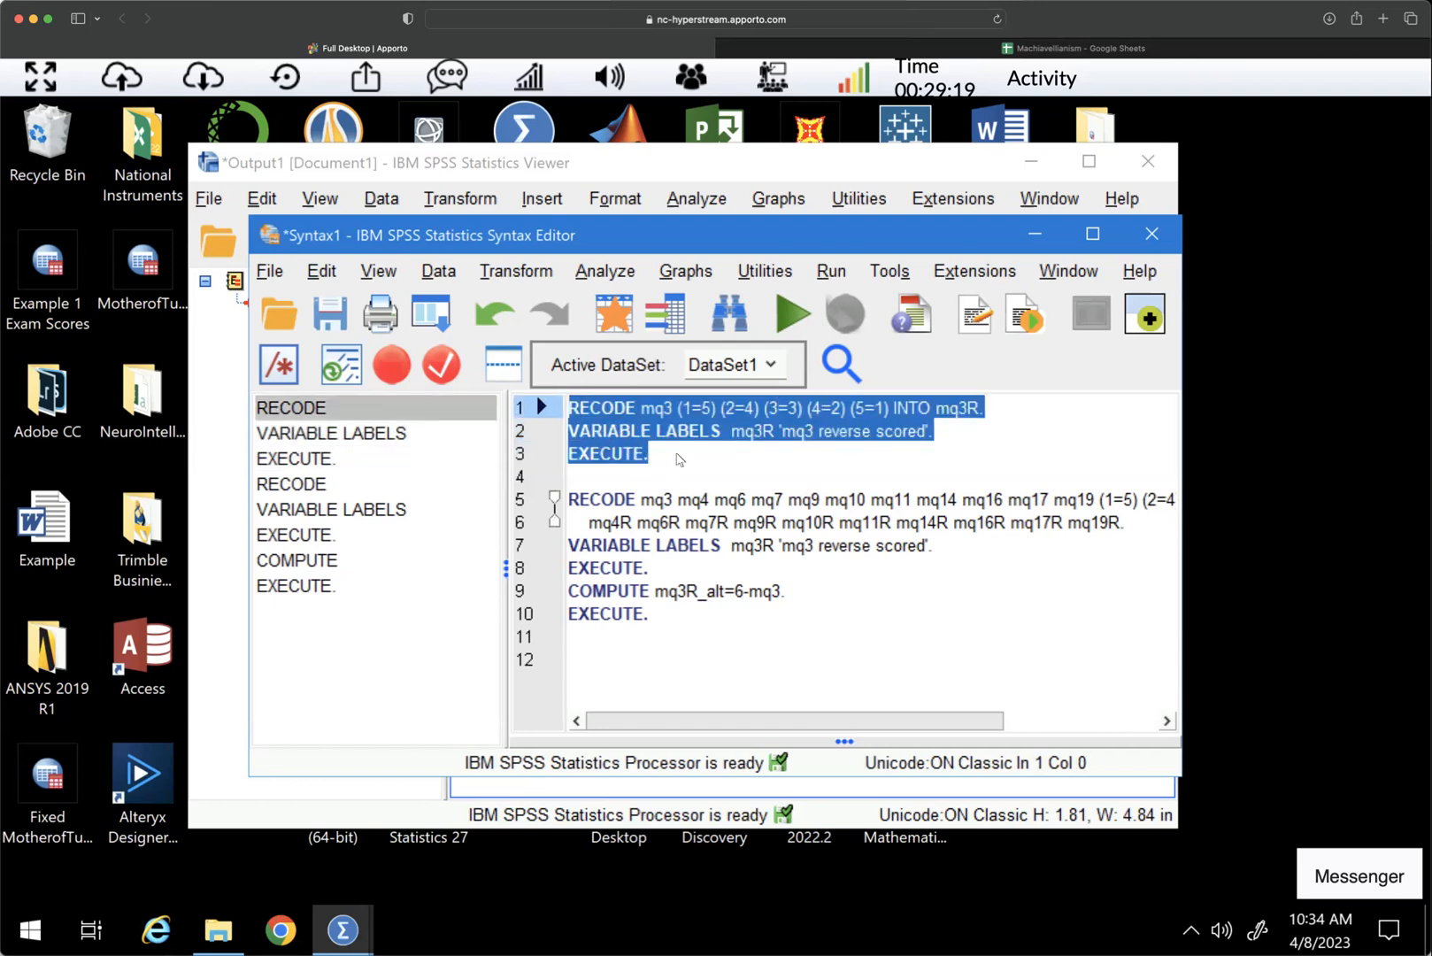
click(679, 459)
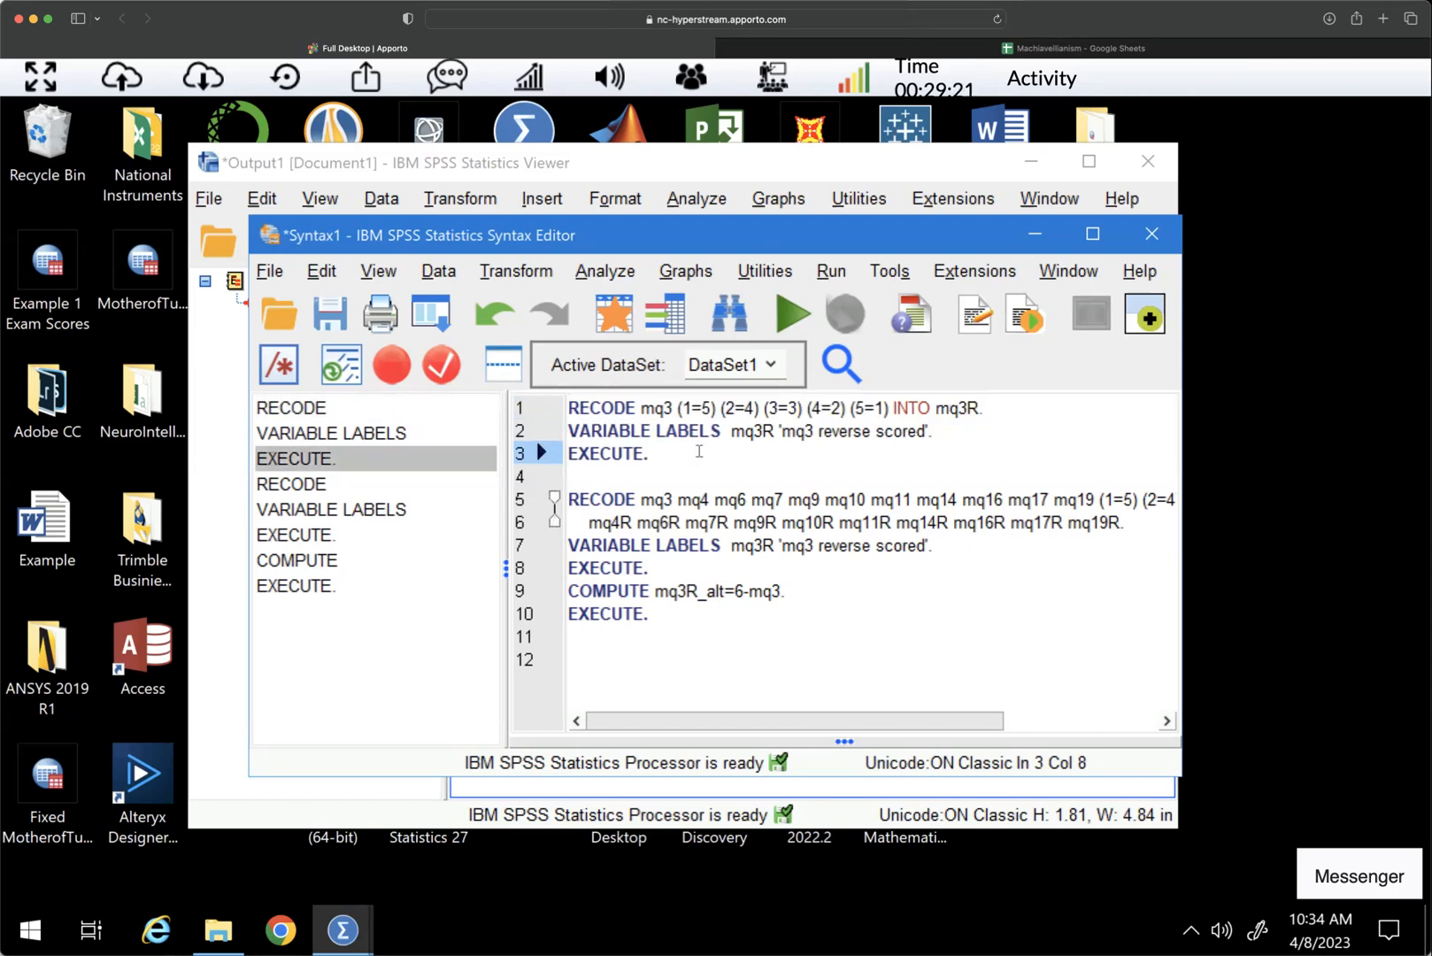
Step: Widen and reposition the syntax window to fit the full multi-item RECODE line, and insert a blank line before the COMPUTE command
drag(1180, 540, 1345, 550)
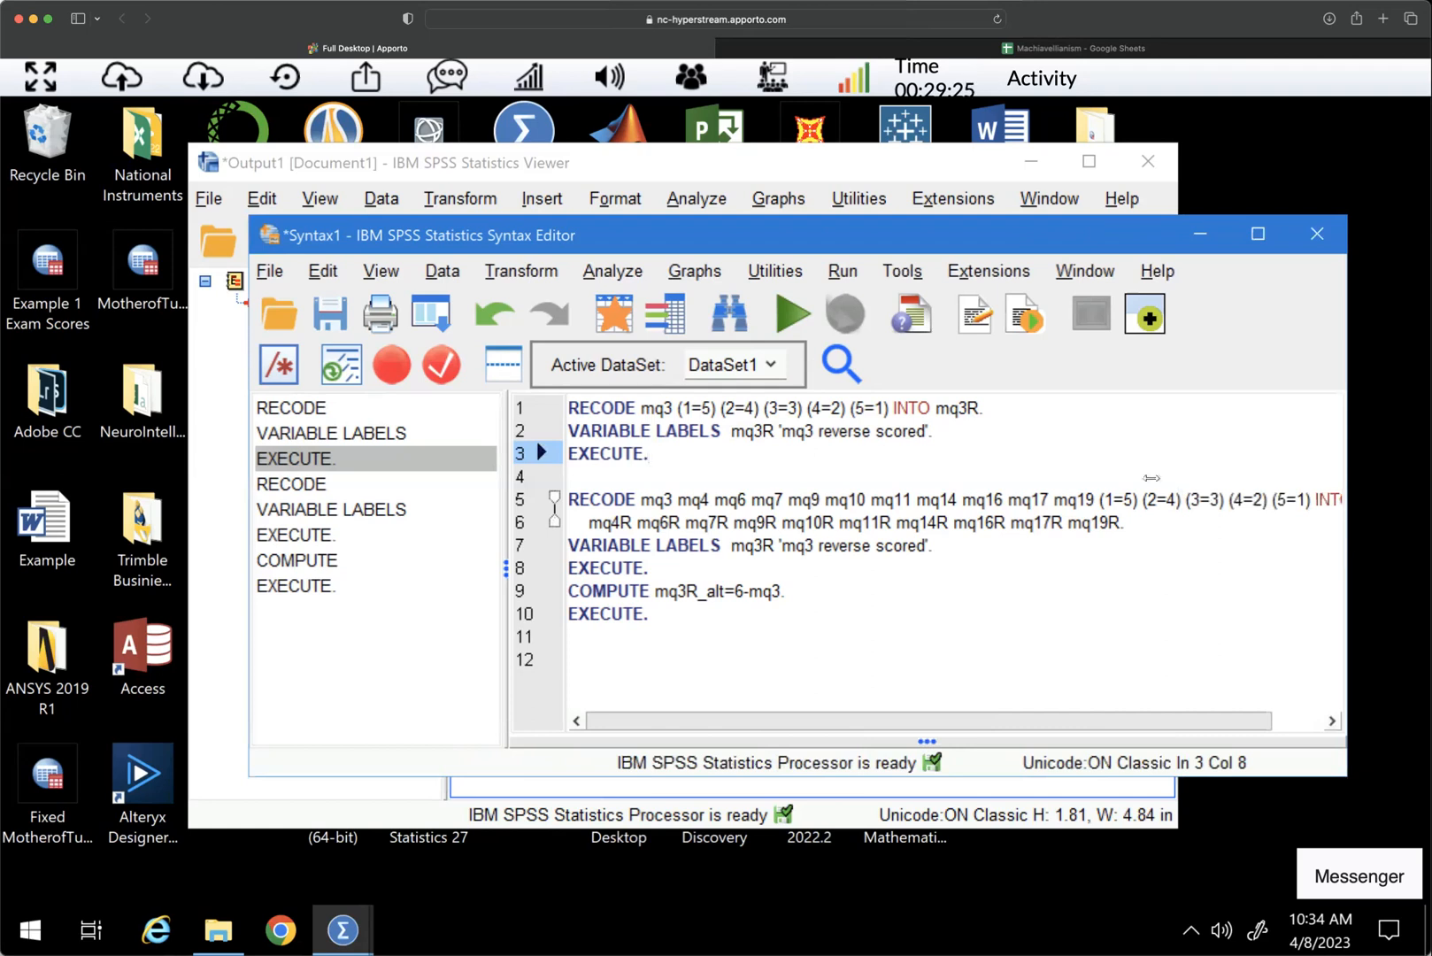
drag(997, 253, 829, 252)
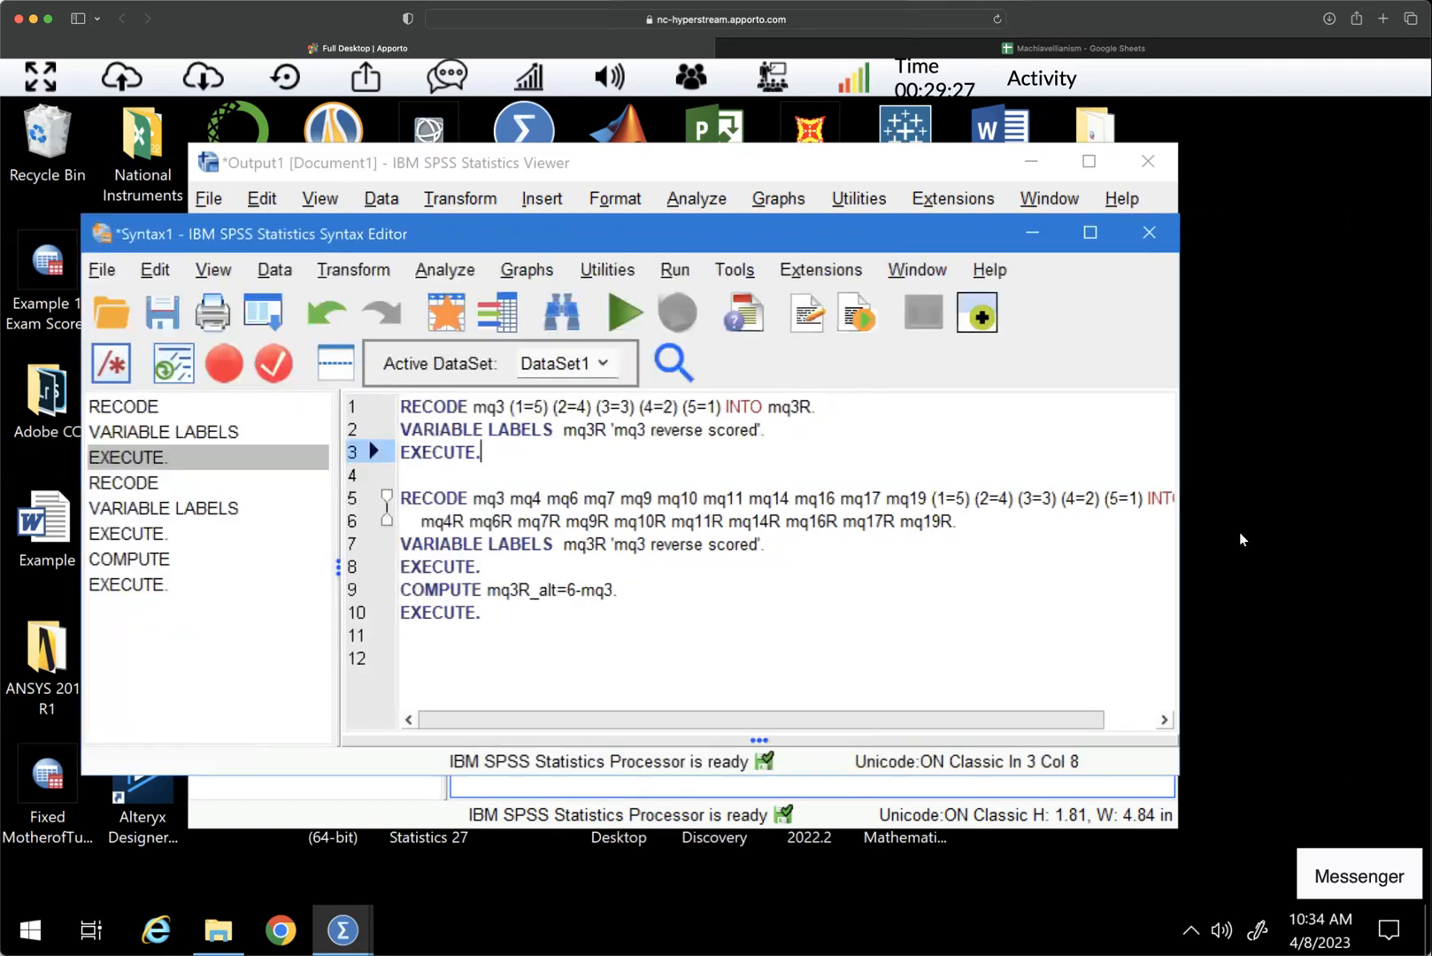
drag(1171, 541, 1270, 575)
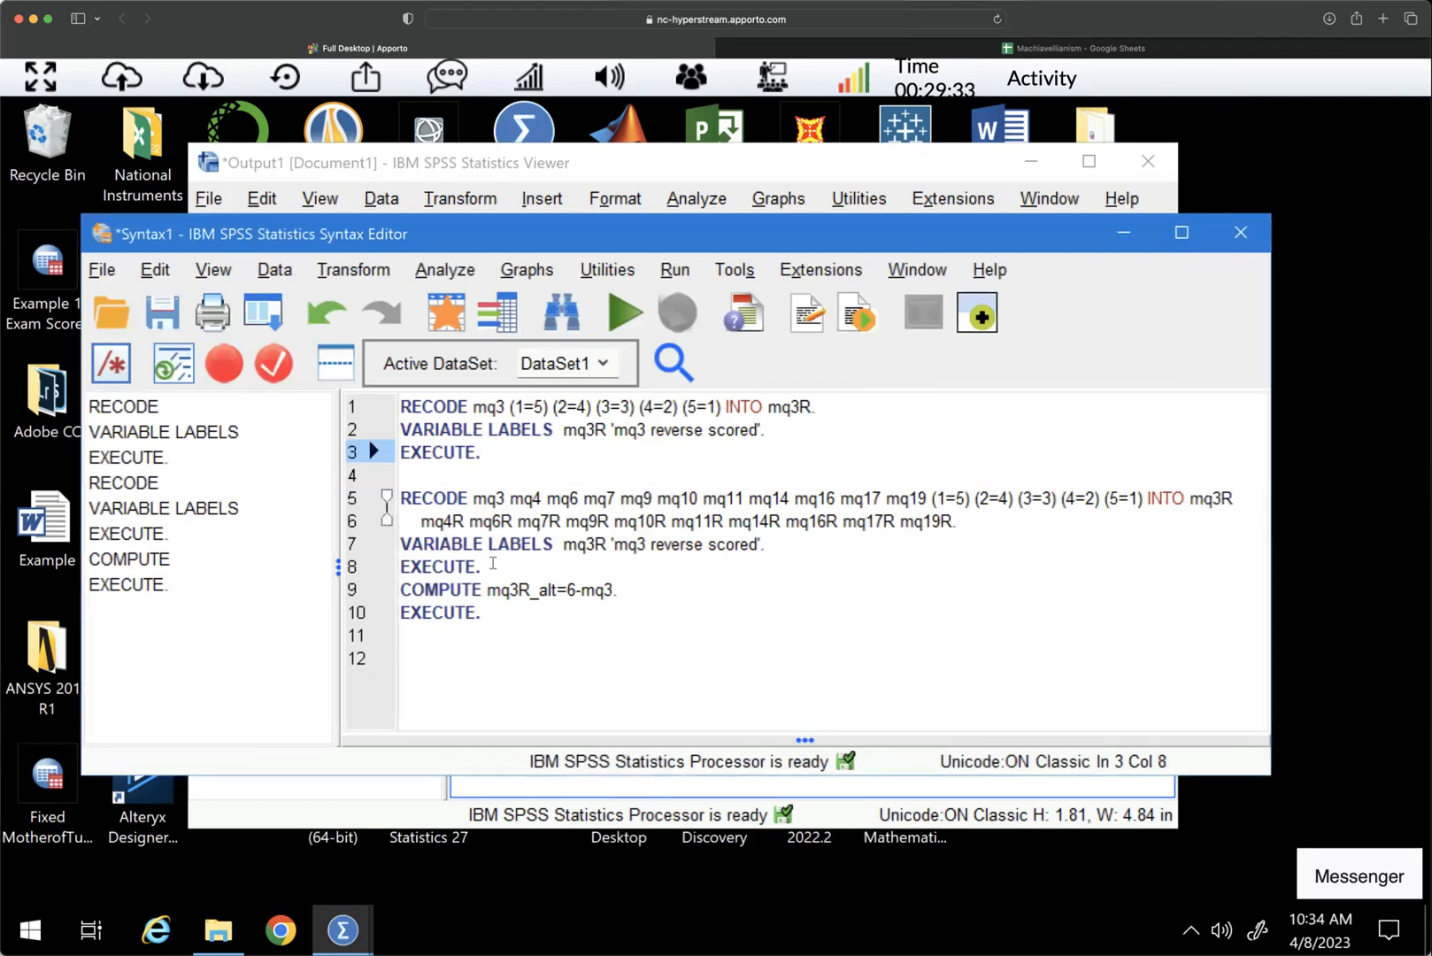
click(531, 566)
key(Return)
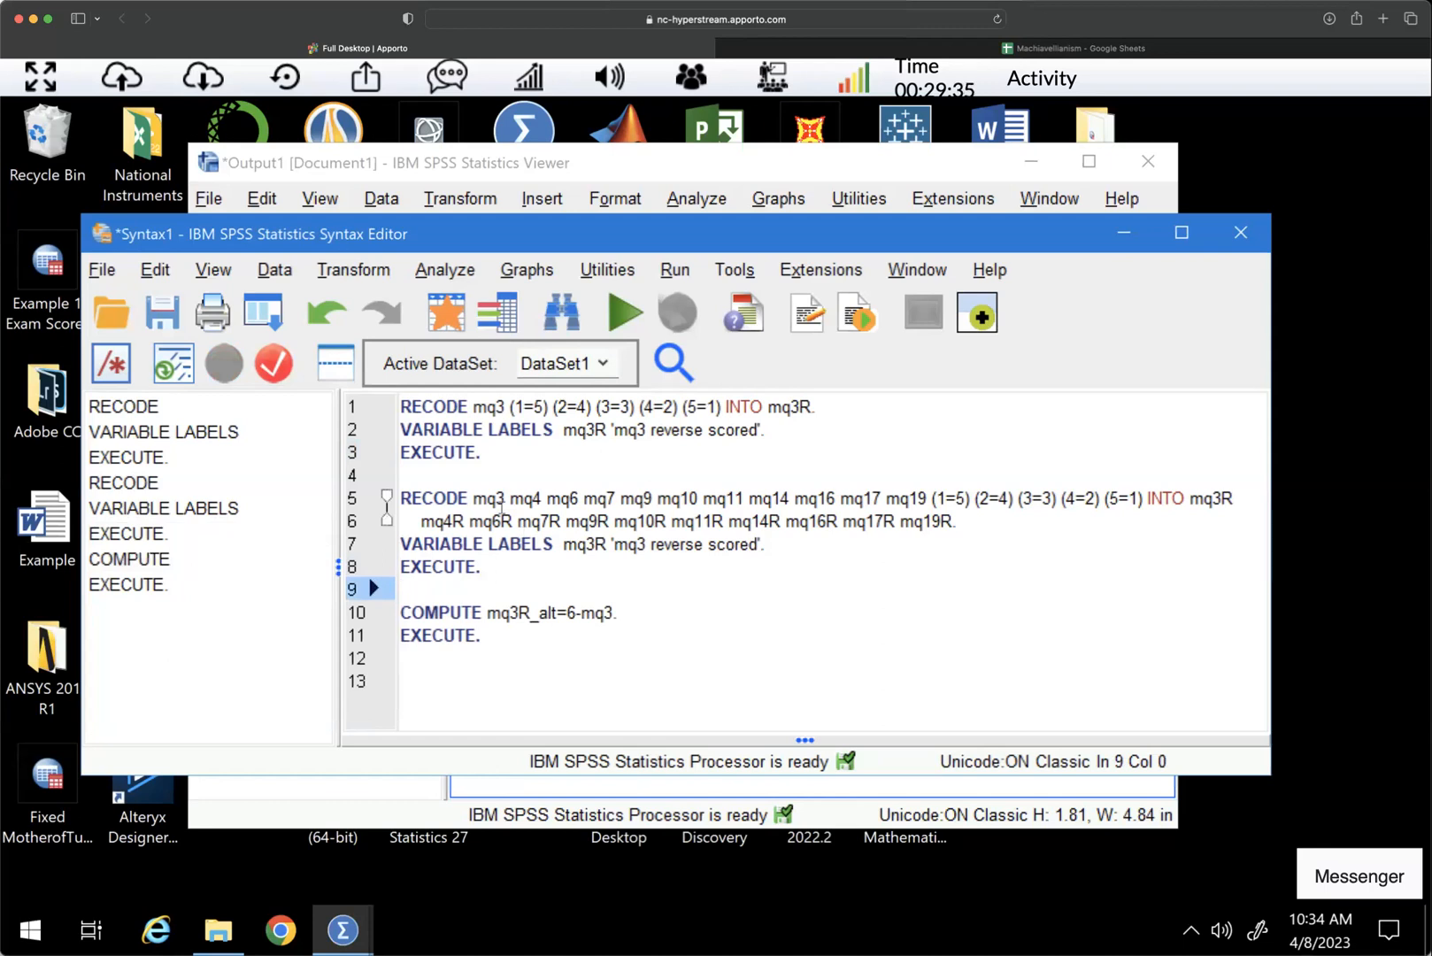
Step: Examine the multi-item RECODE block's source variables, value pairs and target names, along with the COMPUTE mq3R_alt=6-mq3 block
drag(471, 499, 1138, 500)
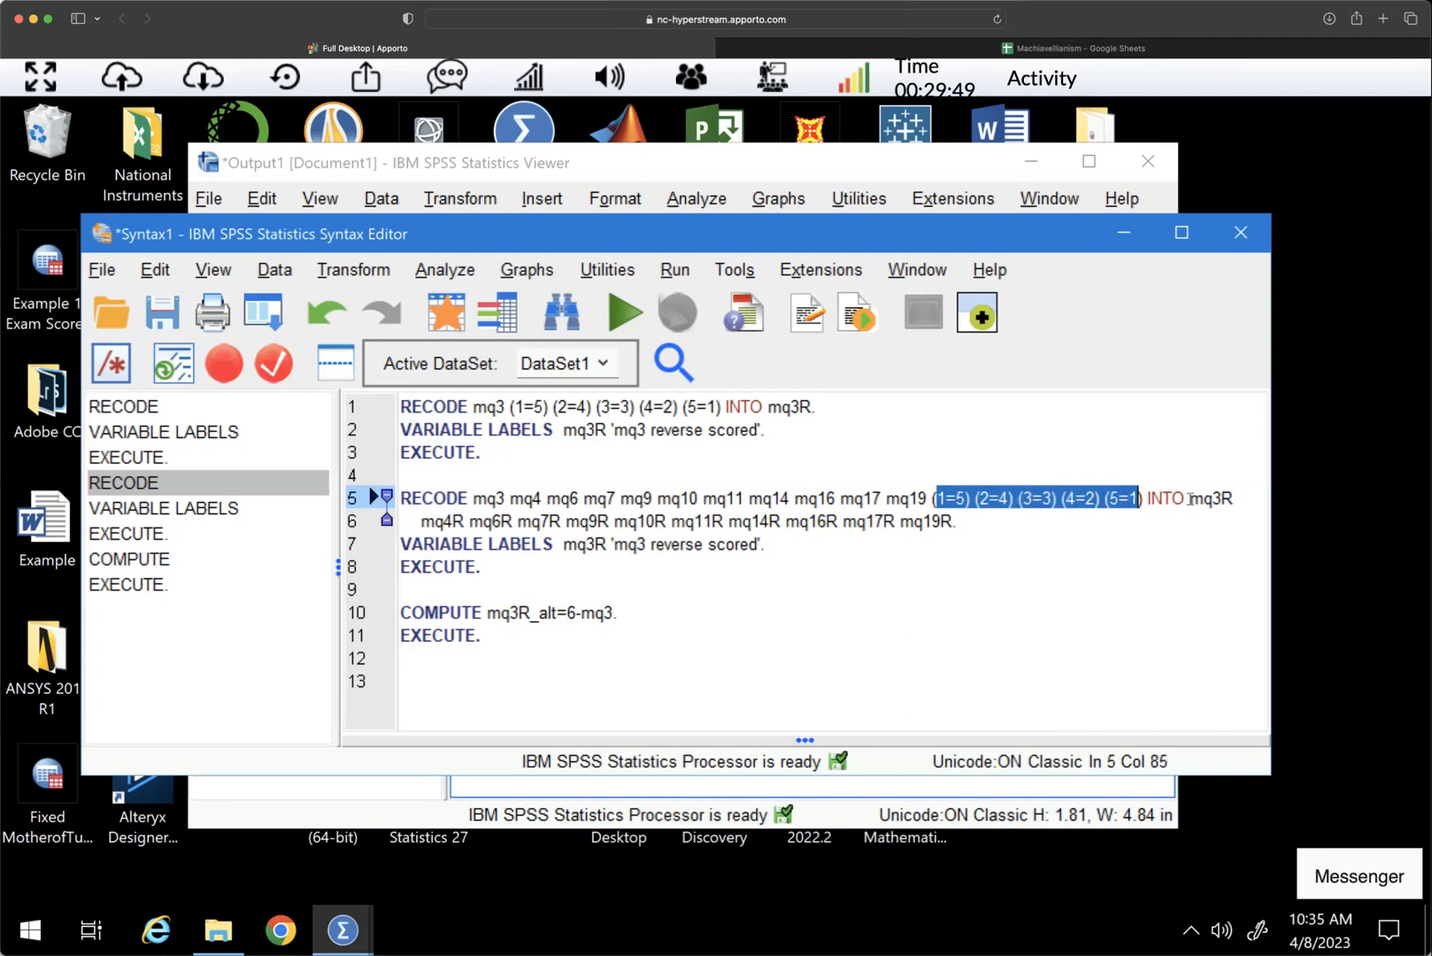
drag(1190, 499, 1235, 498)
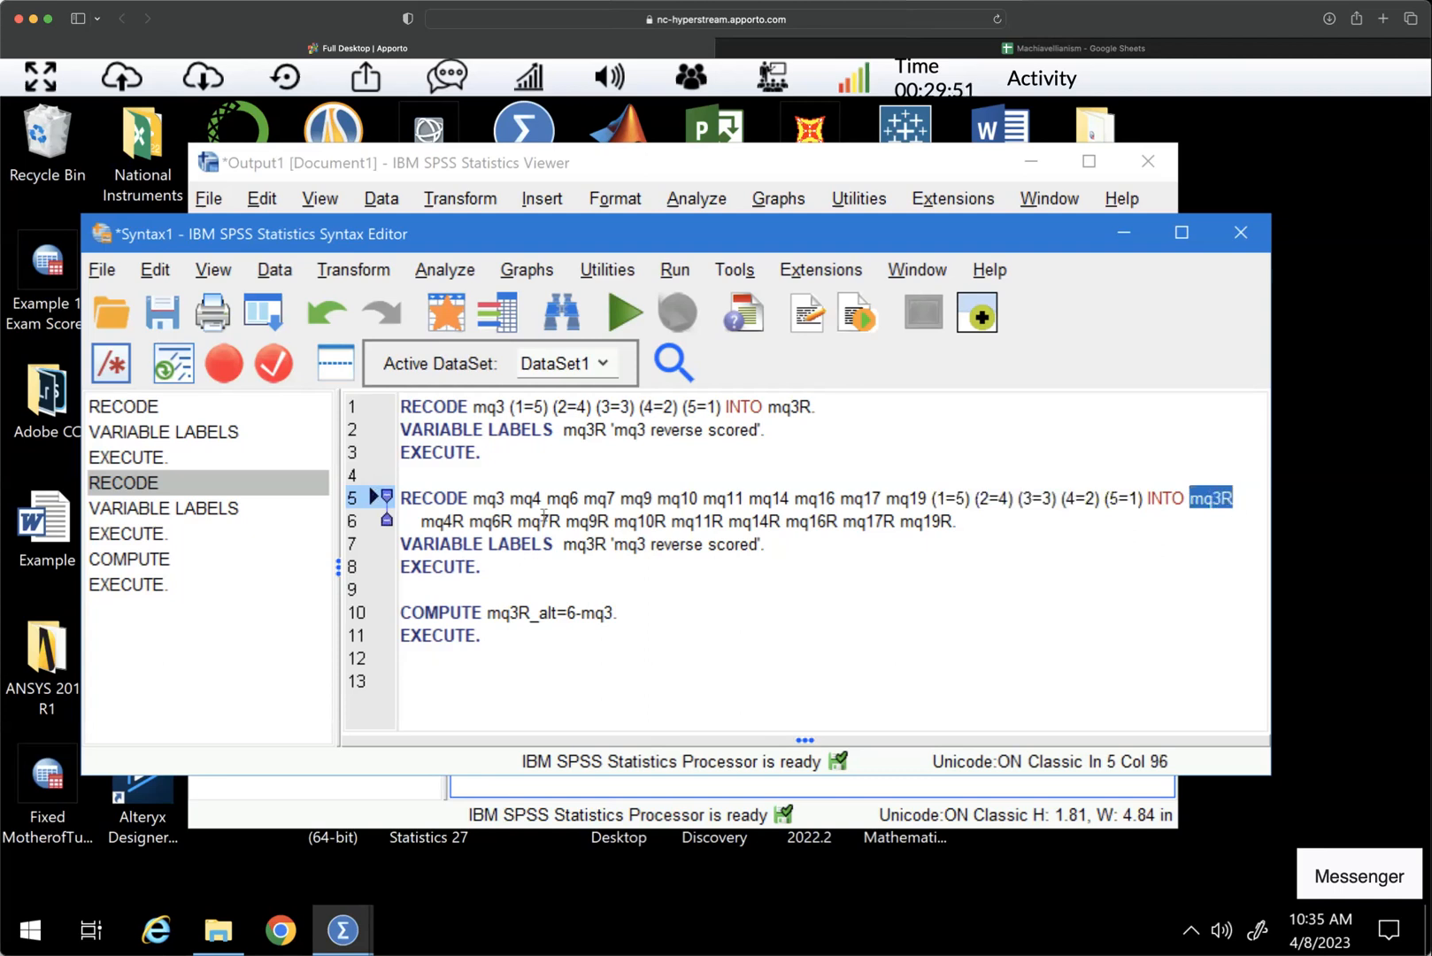
click(505, 499)
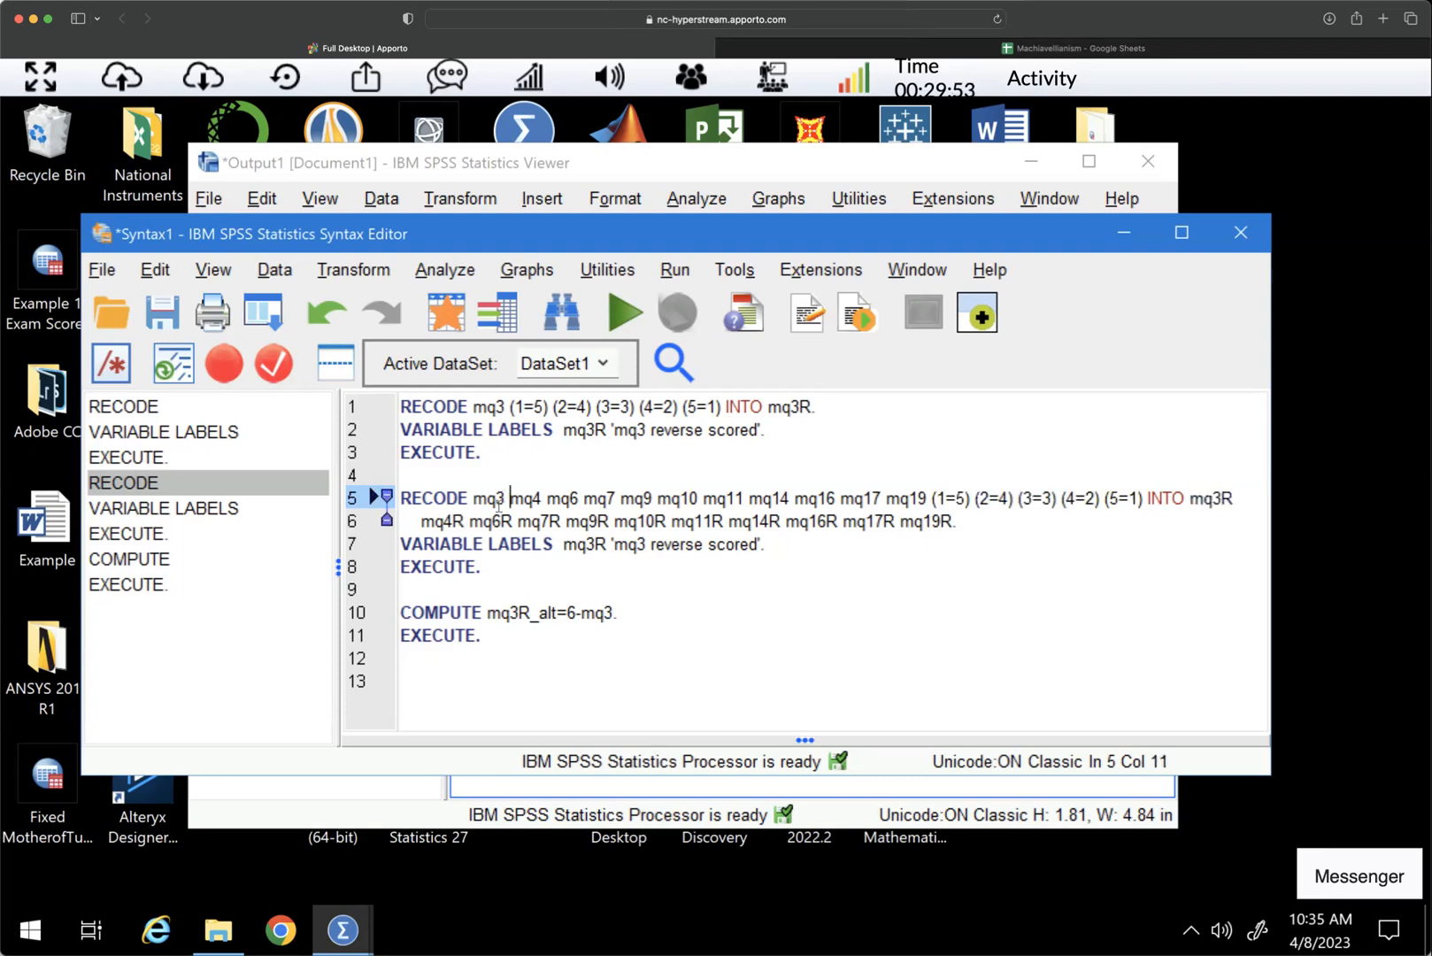
key(ctrl+Right)
click(967, 522)
drag(401, 495, 509, 571)
click(510, 572)
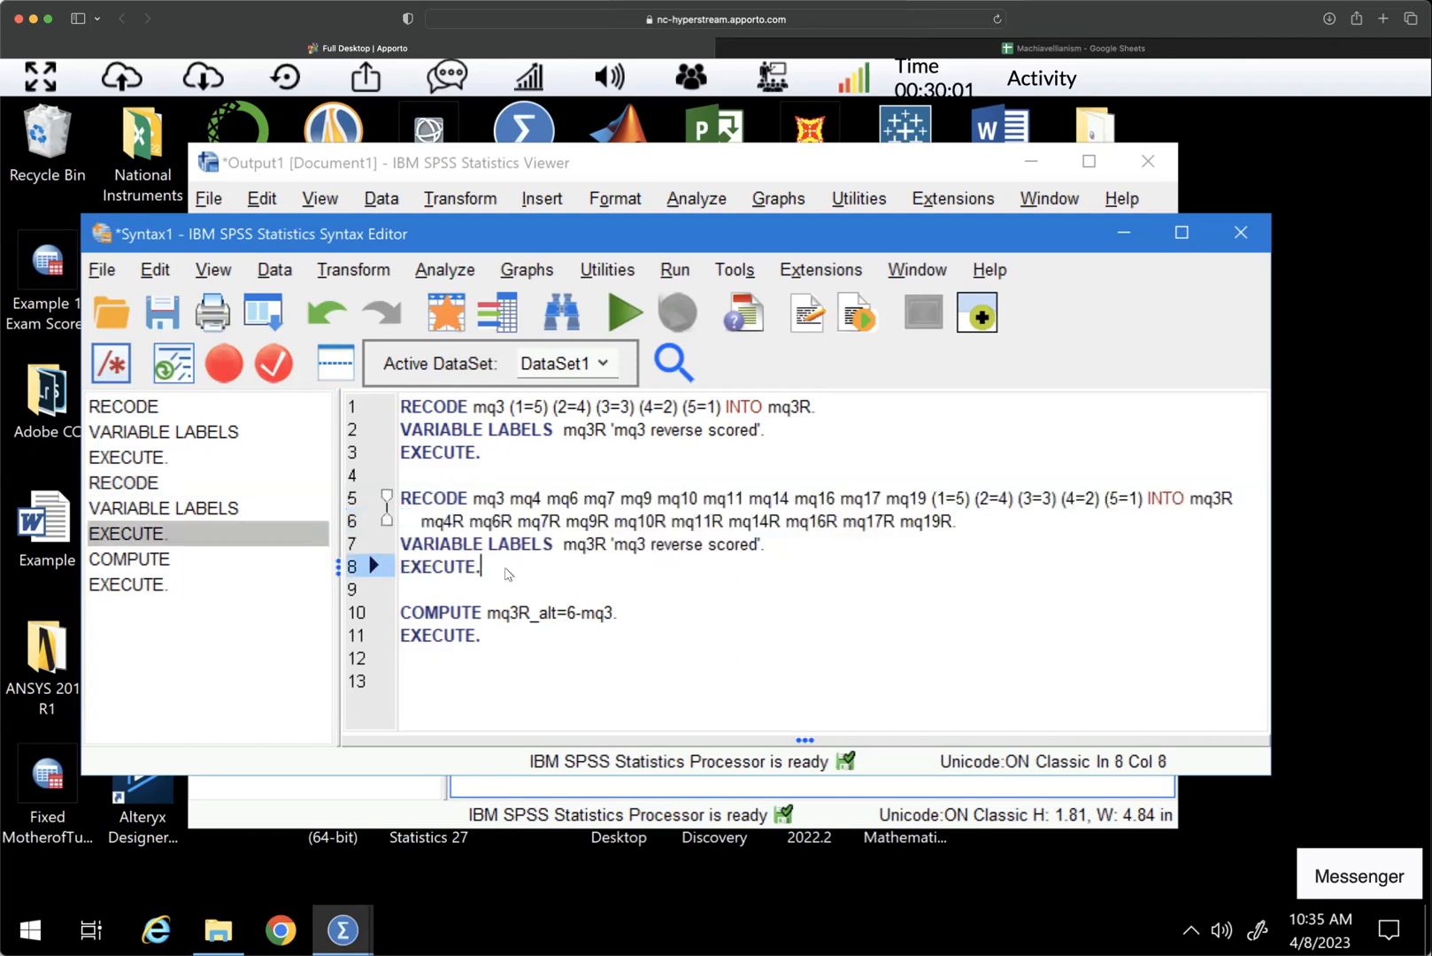
click(551, 612)
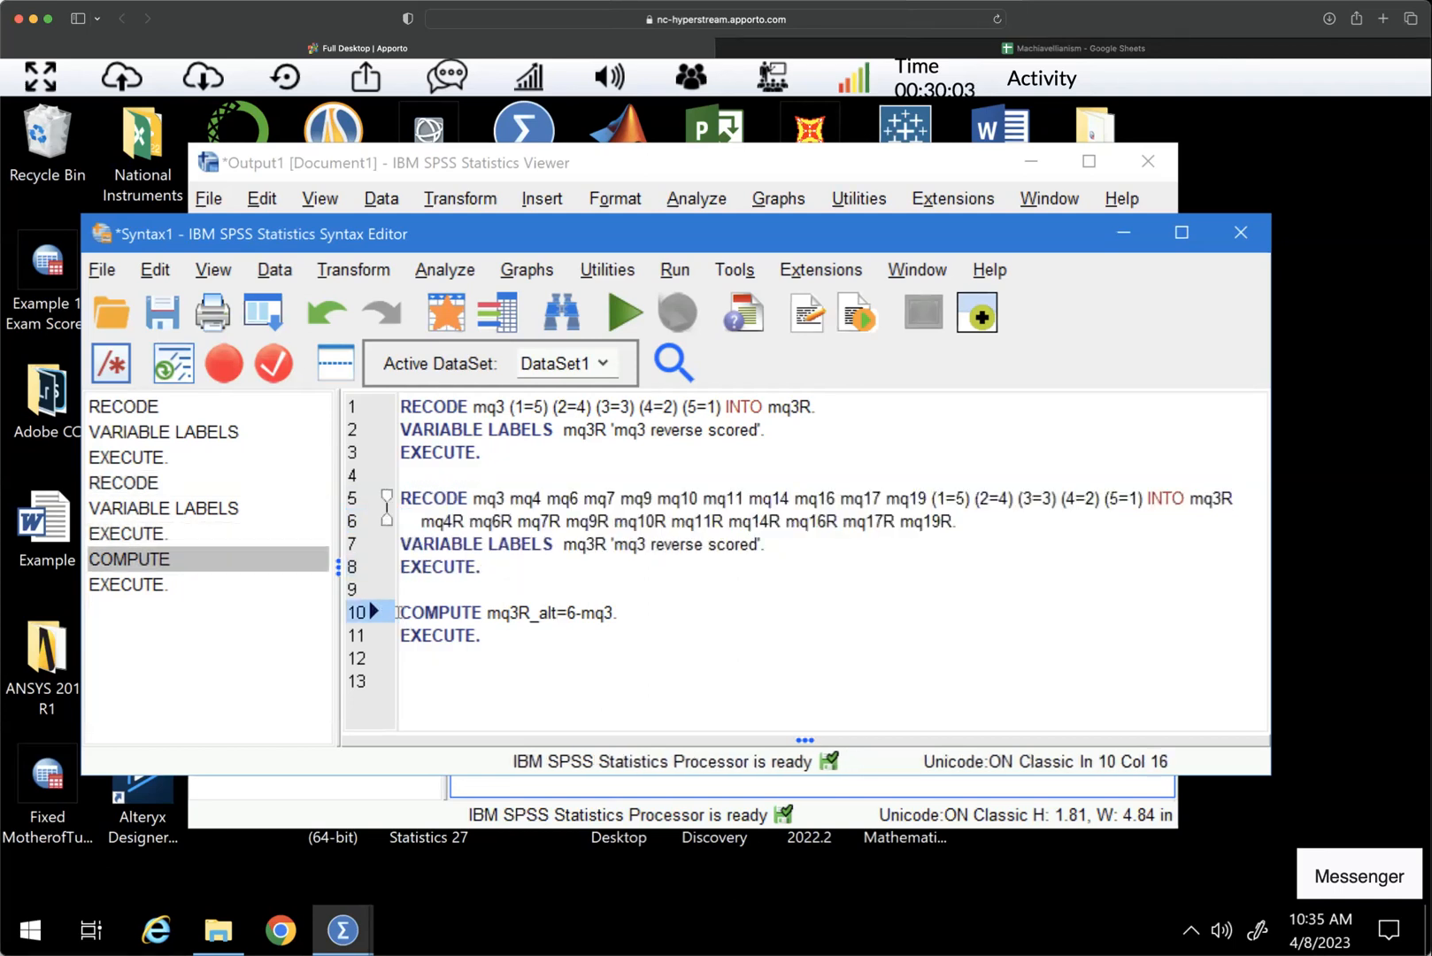
click(399, 611)
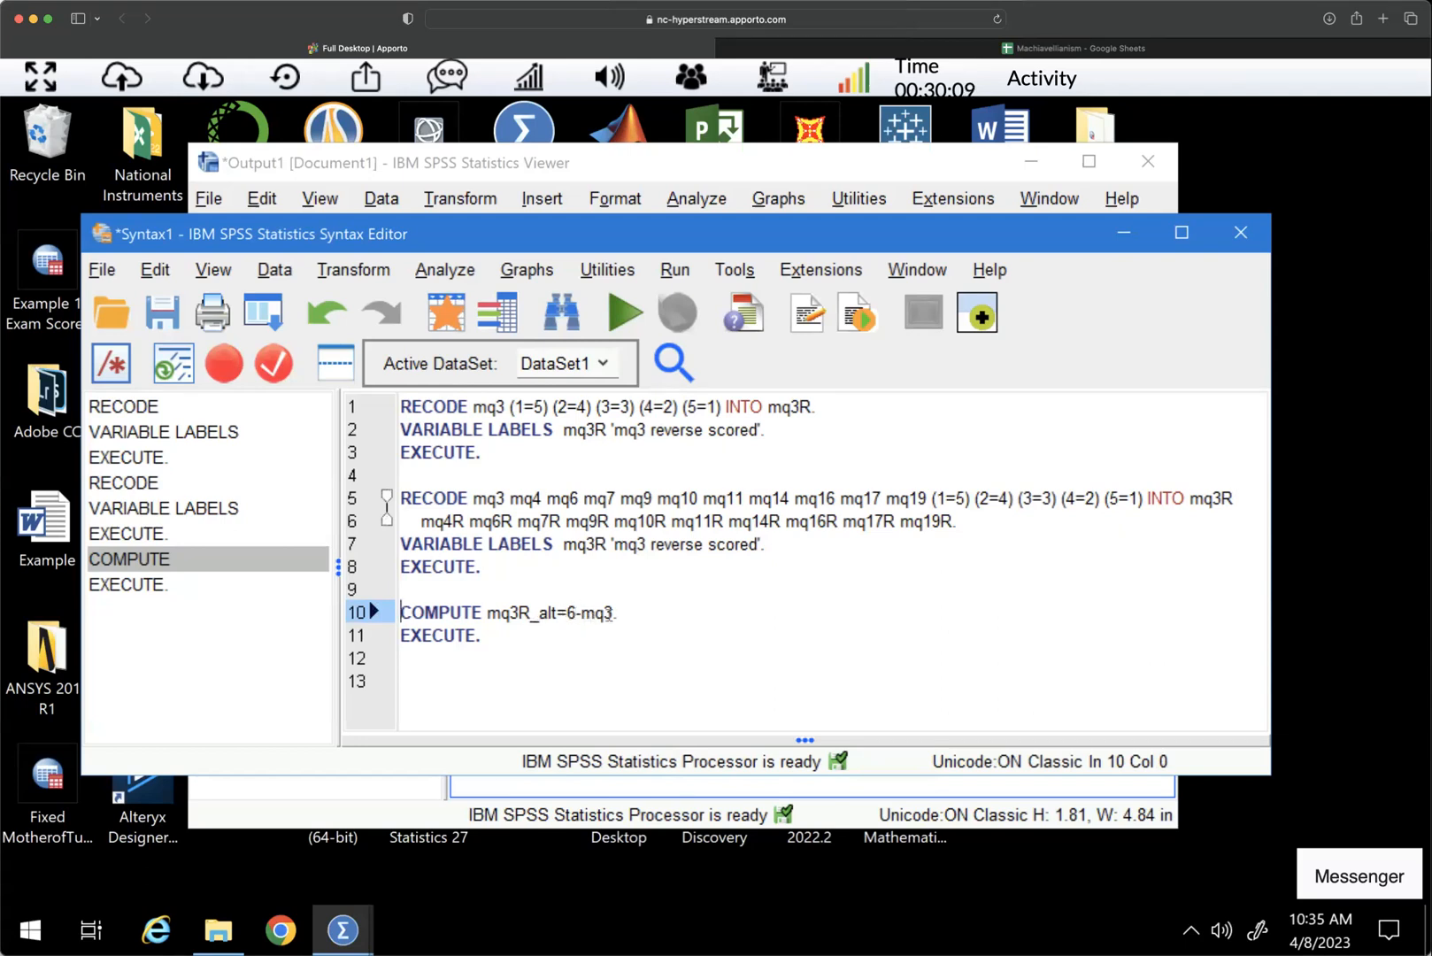
click(486, 637)
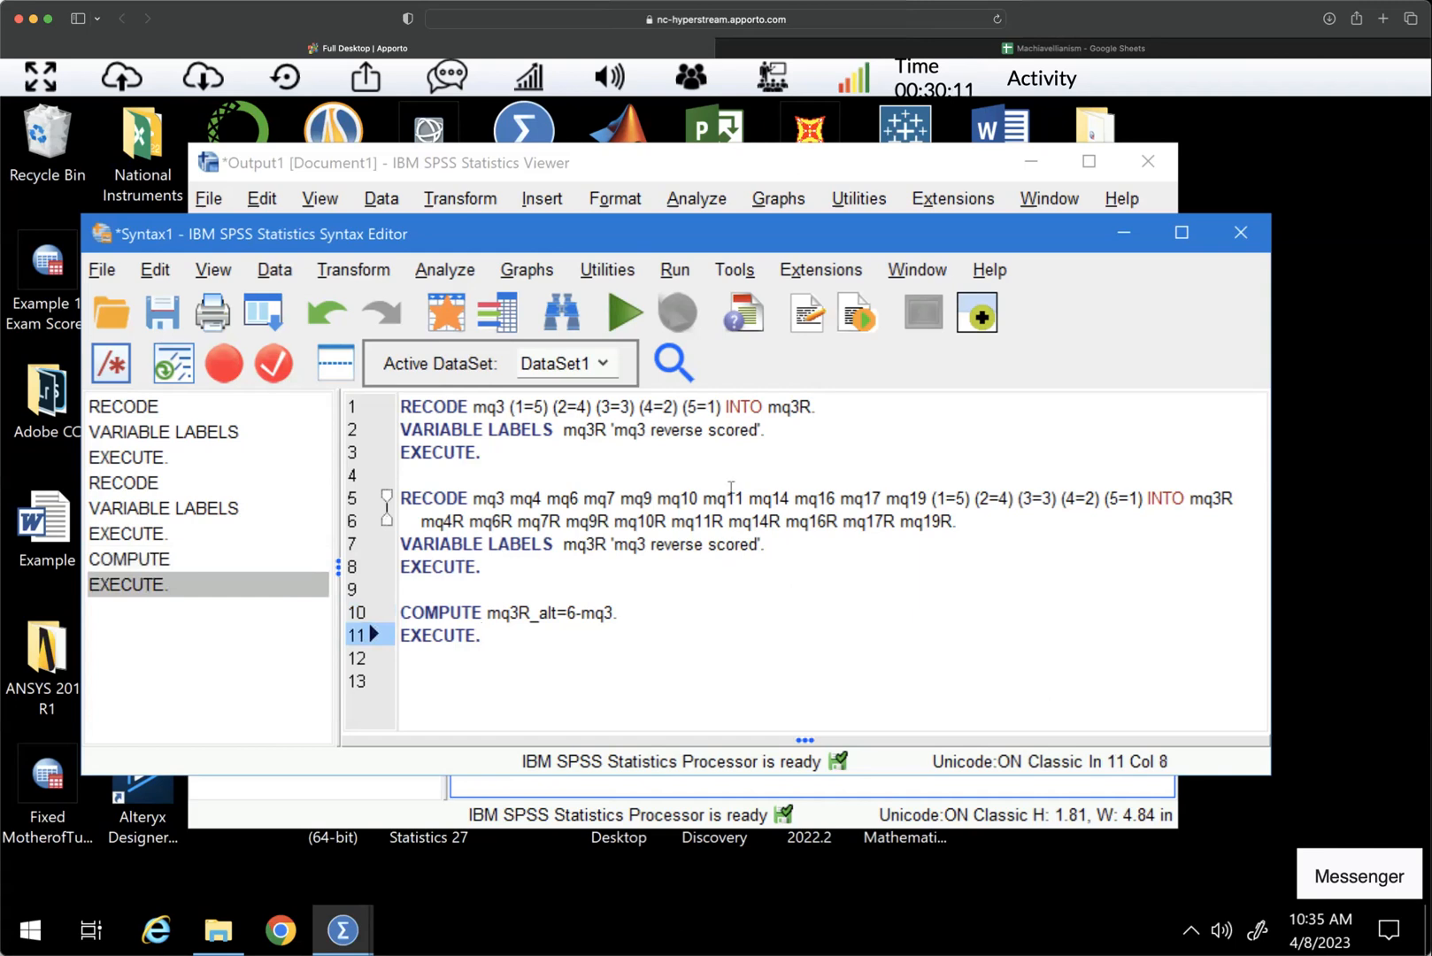